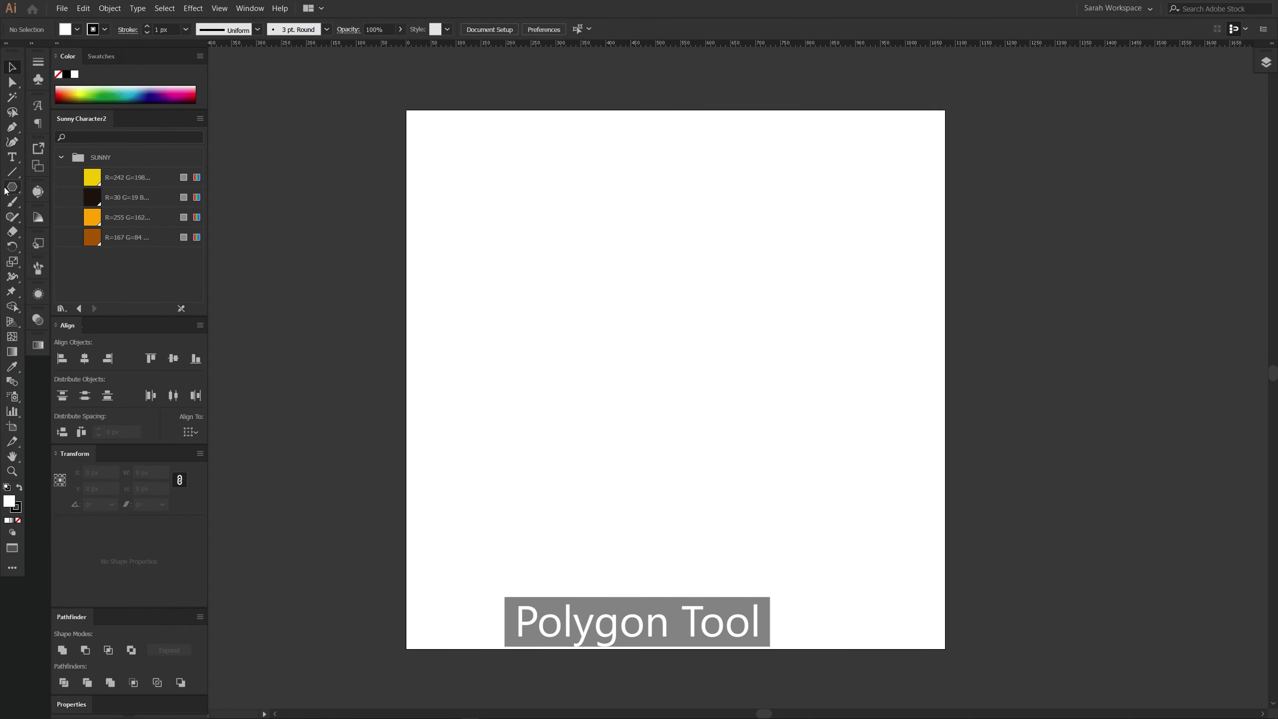
Draw a three-sided polygon and stretch it into a tall, narrow triangle about 219 px wide
click(6, 188)
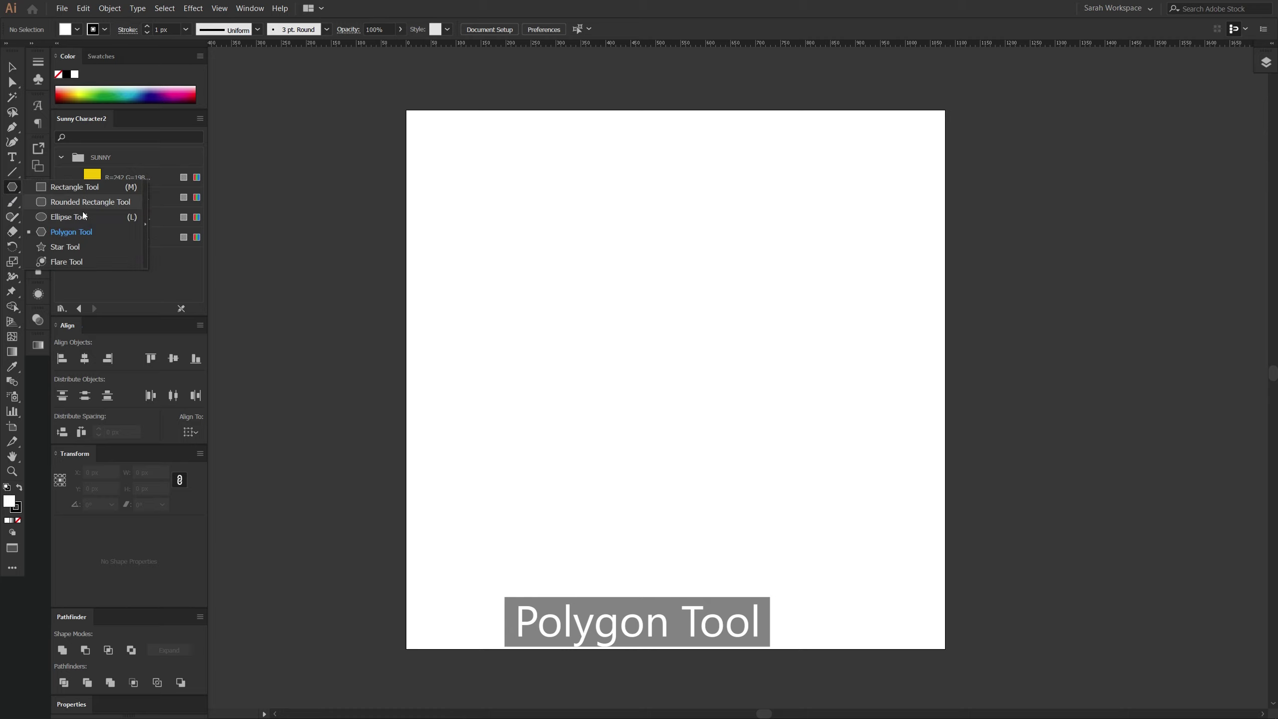
click(90, 236)
click(551, 300)
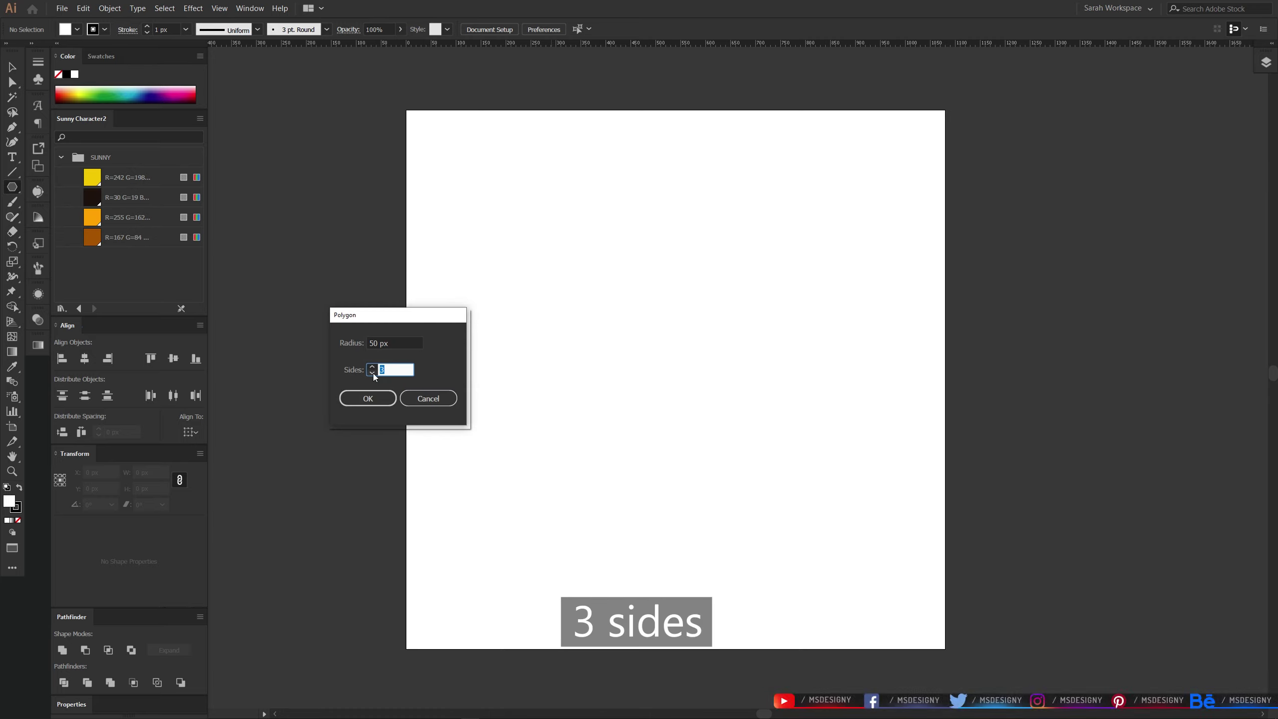
click(368, 399)
key(v)
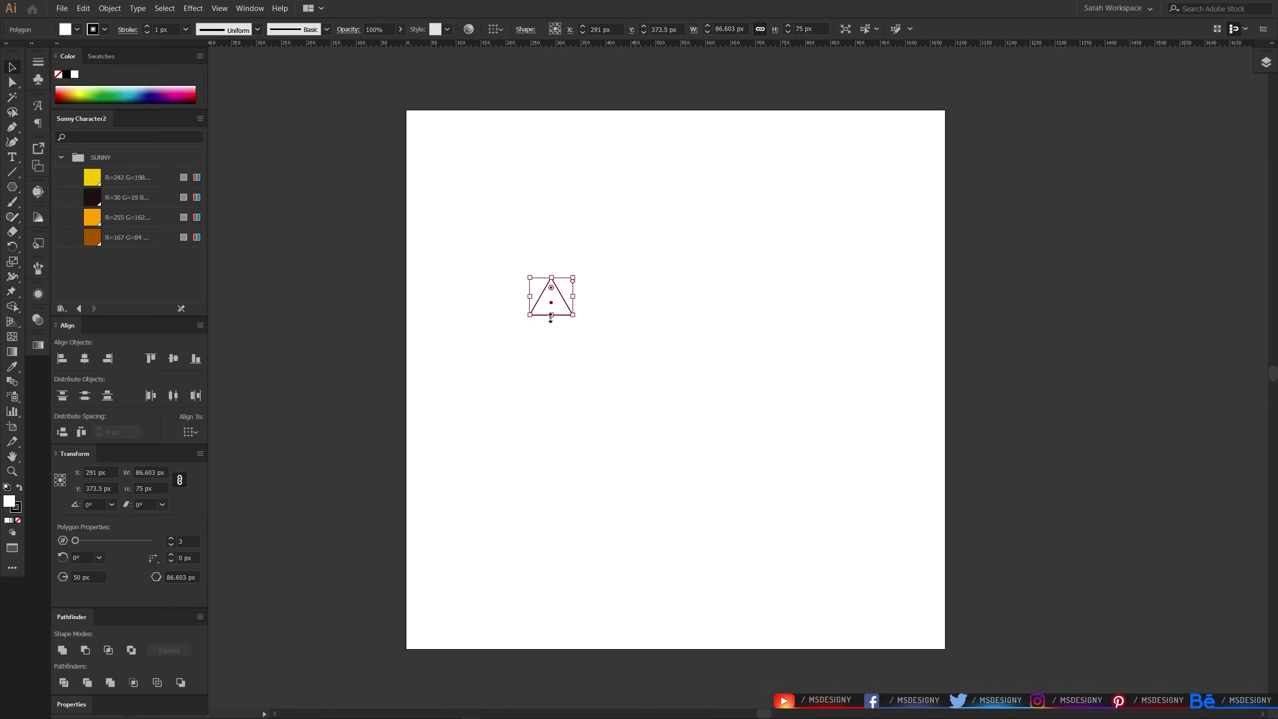
drag(530, 314, 537, 451)
click(569, 367)
drag(573, 370, 639, 370)
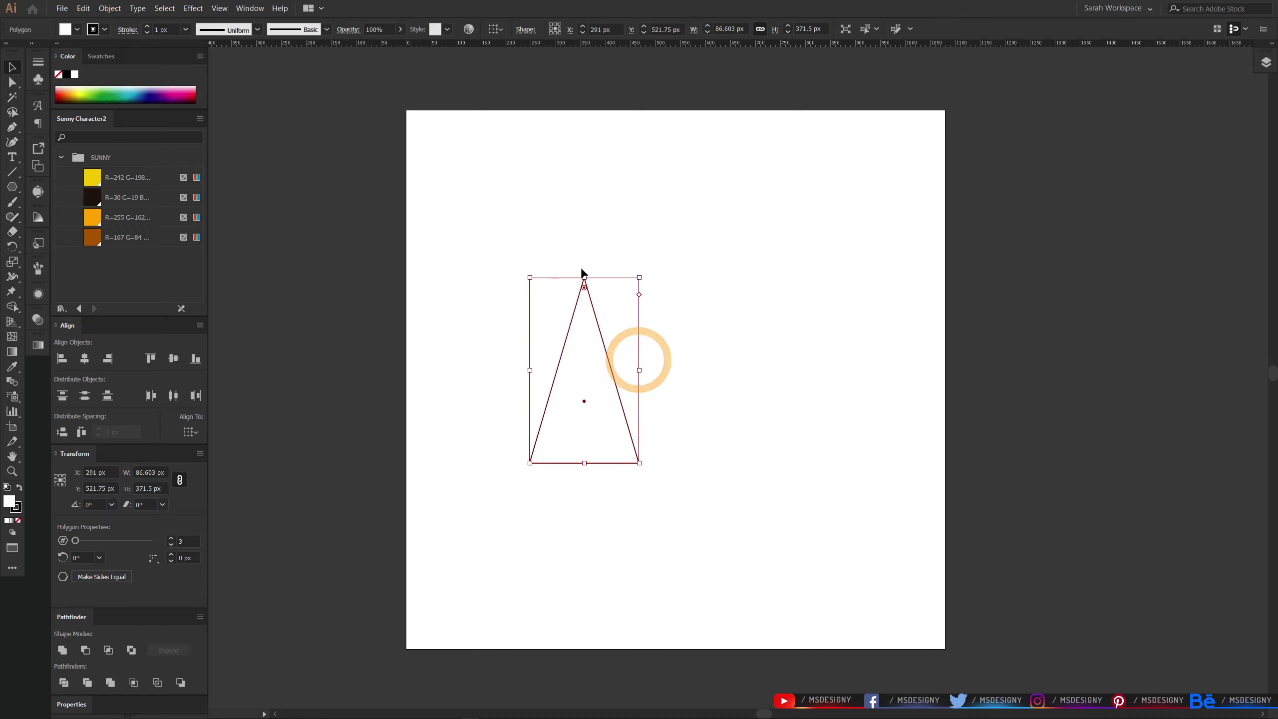
drag(583, 276, 584, 238)
drag(563, 302, 643, 236)
Draw a vertical line, centre it on the triangle, and Pathfinder-divide the triangle along it
key(backslash)
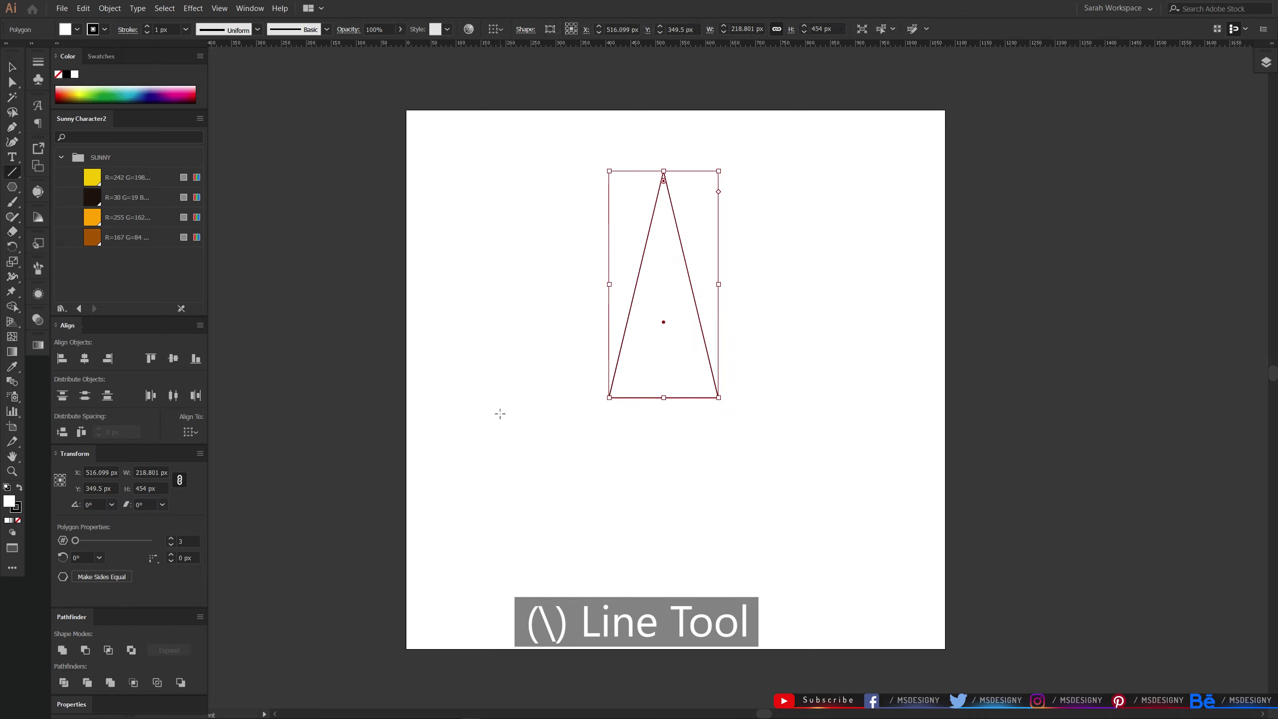
drag(548, 151, 547, 423)
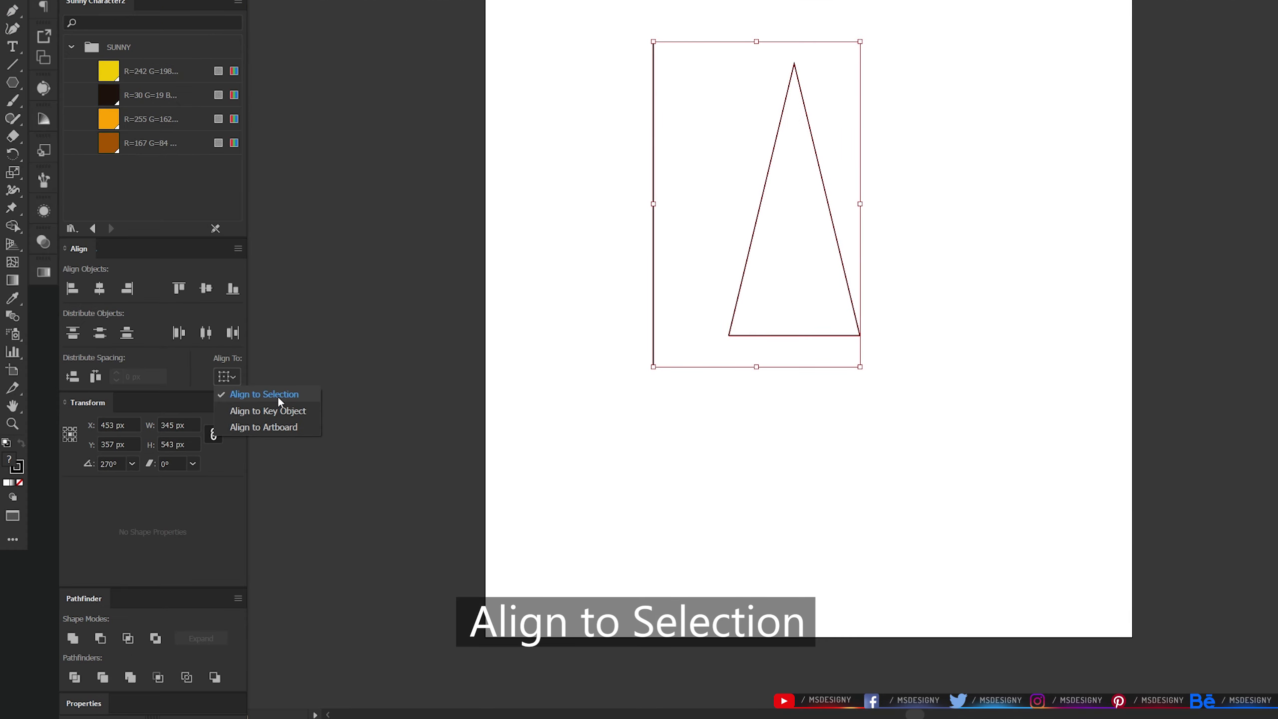
click(278, 396)
click(99, 288)
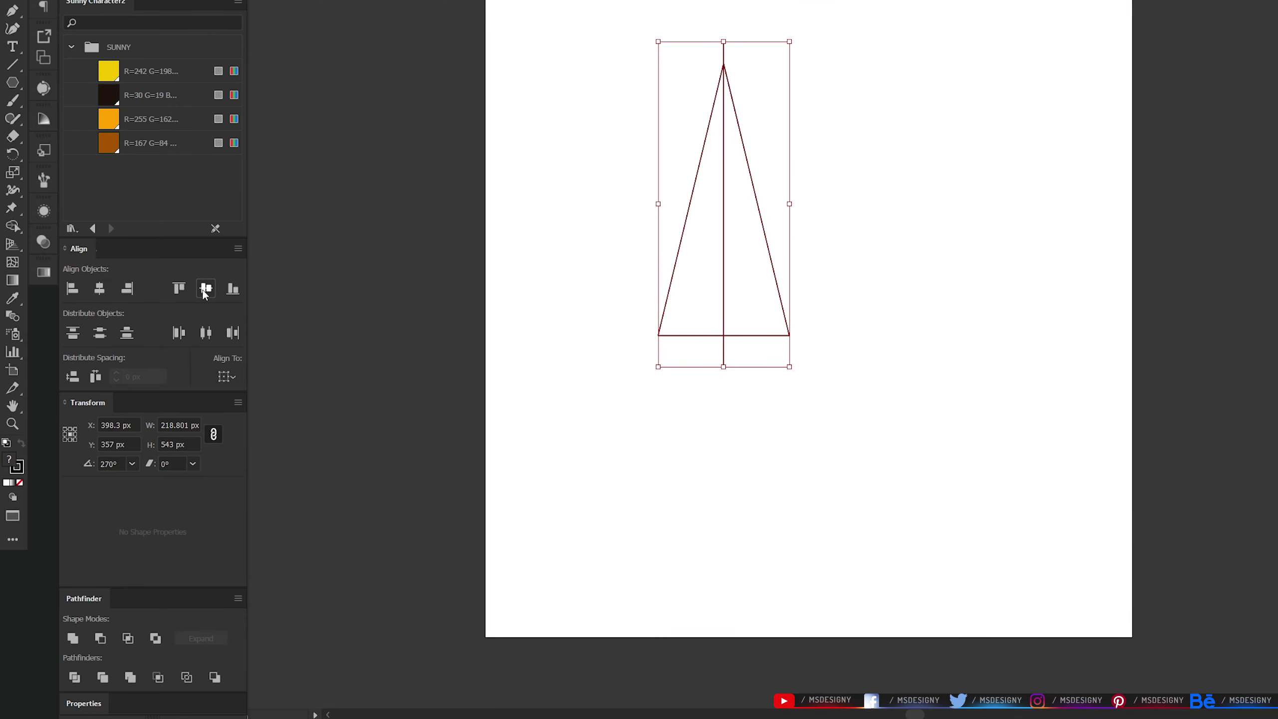
click(205, 290)
click(76, 678)
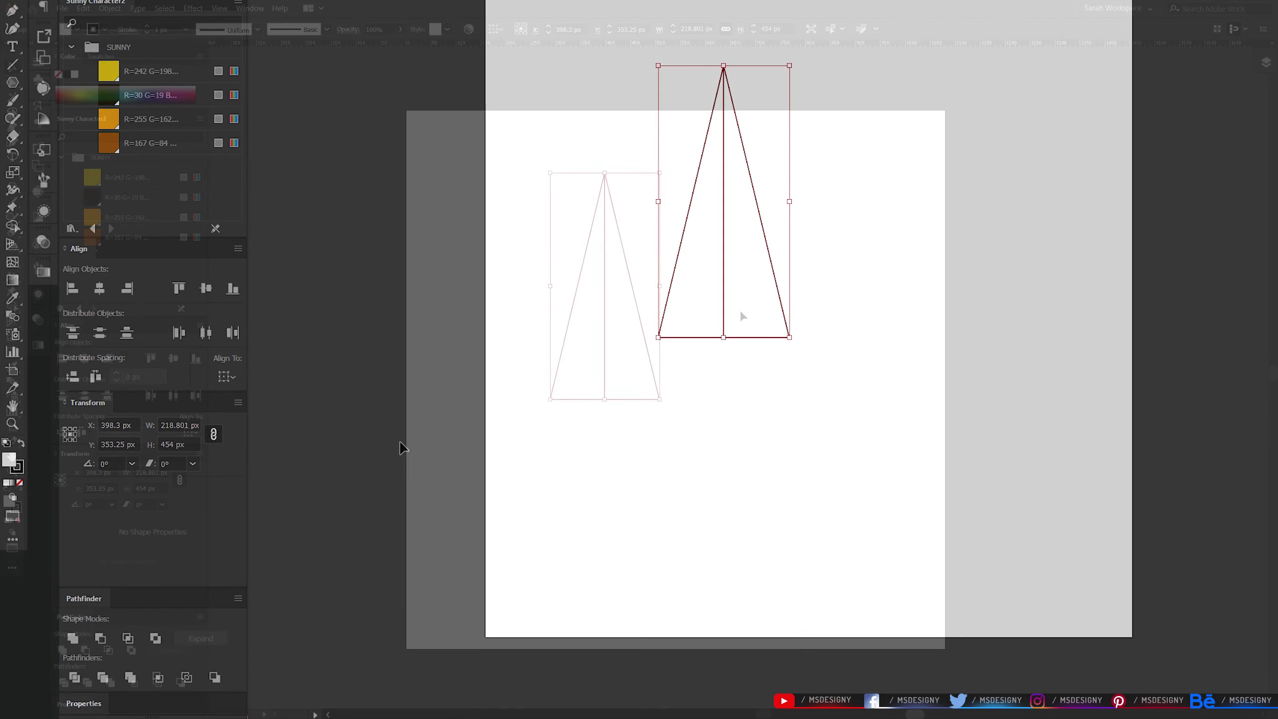
Fill the right half orange and the left half brown, then remove the outline
key(a)
click(632, 347)
click(110, 225)
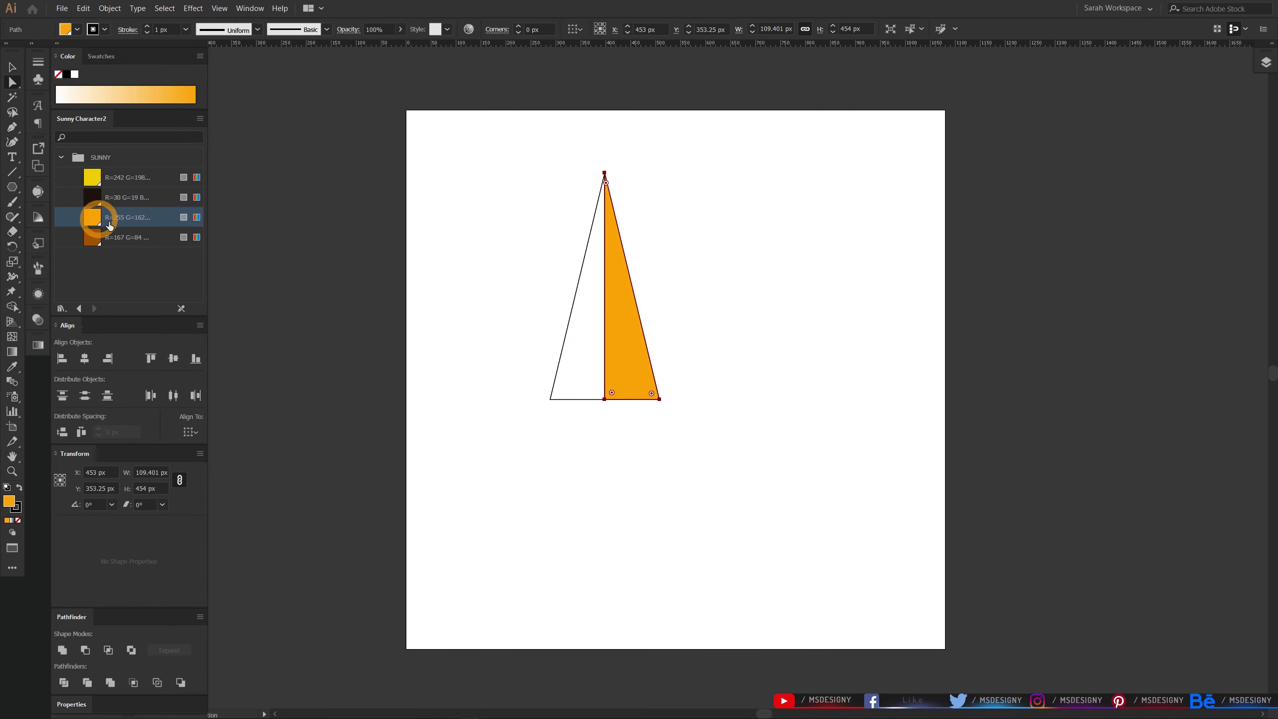
click(595, 346)
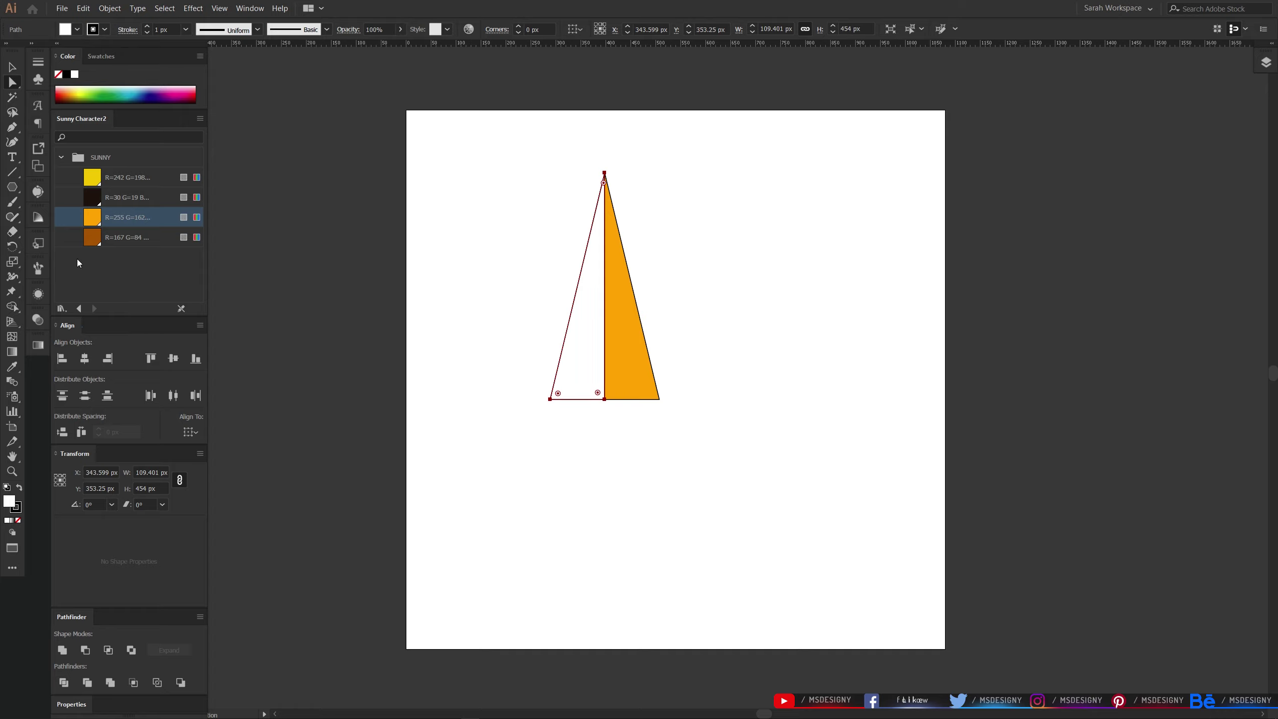
click(91, 237)
click(499, 317)
drag(872, 400, 872, 401)
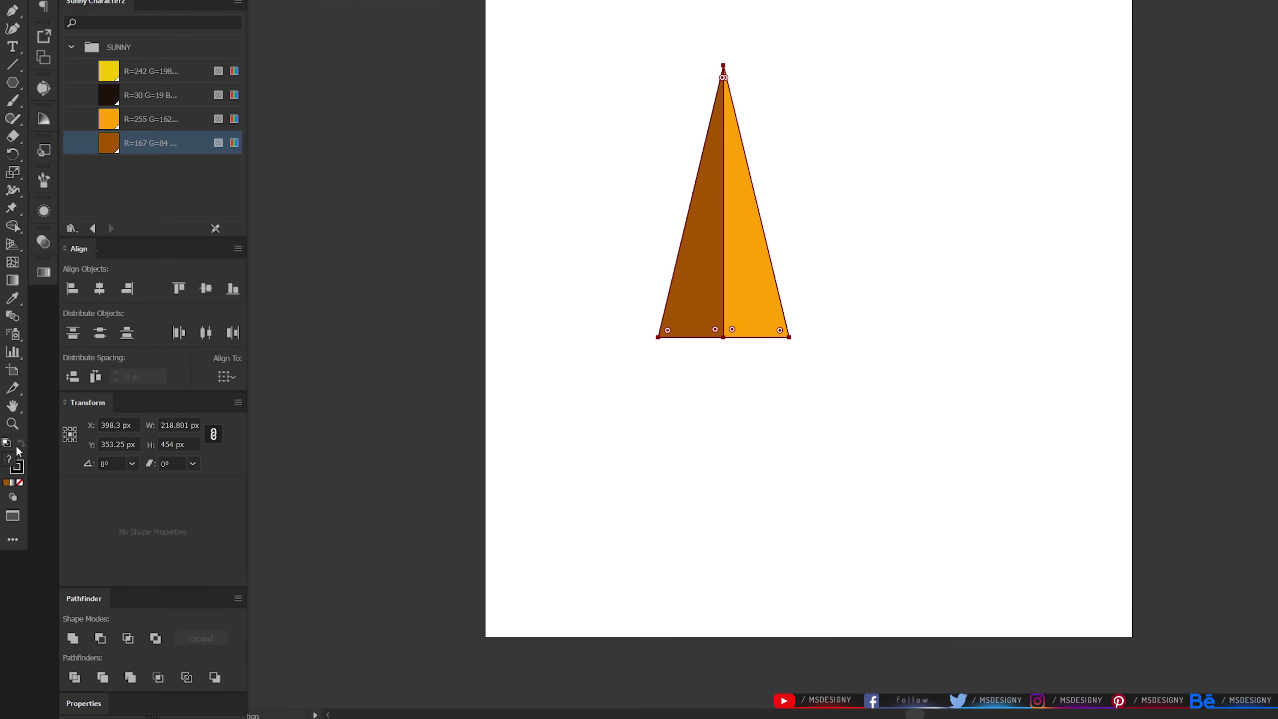
click(19, 481)
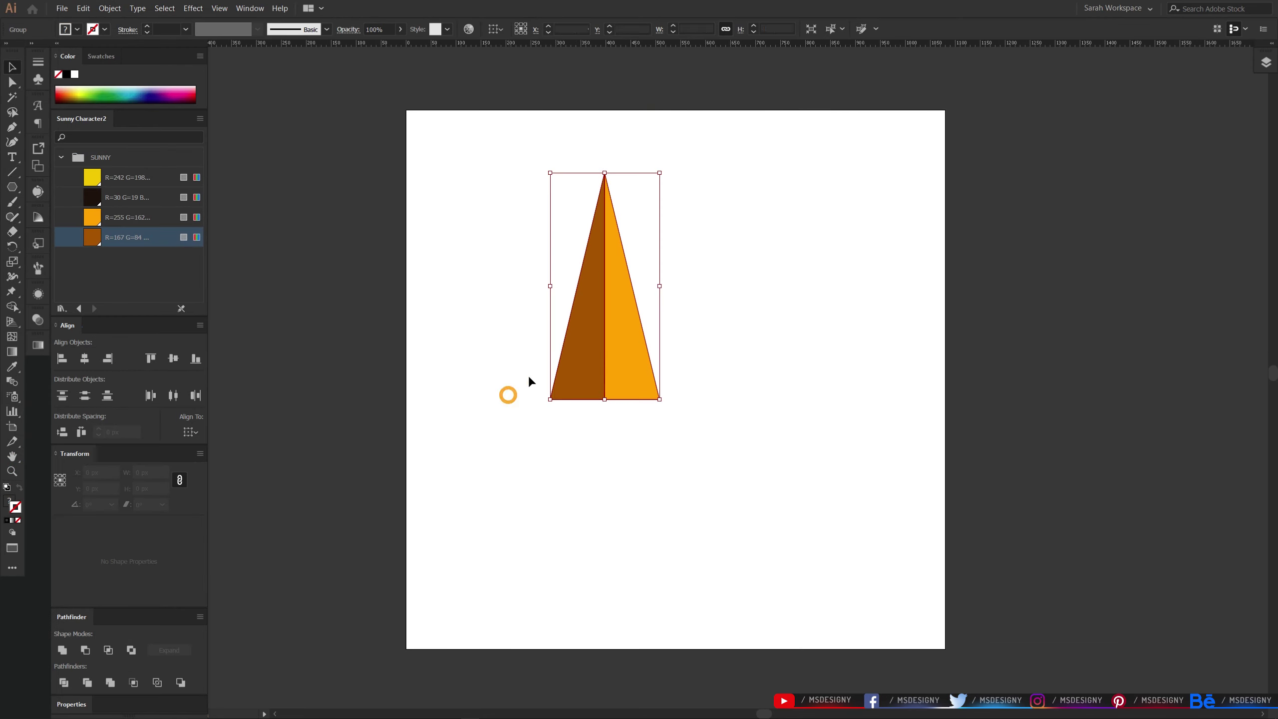
drag(577, 329, 635, 323)
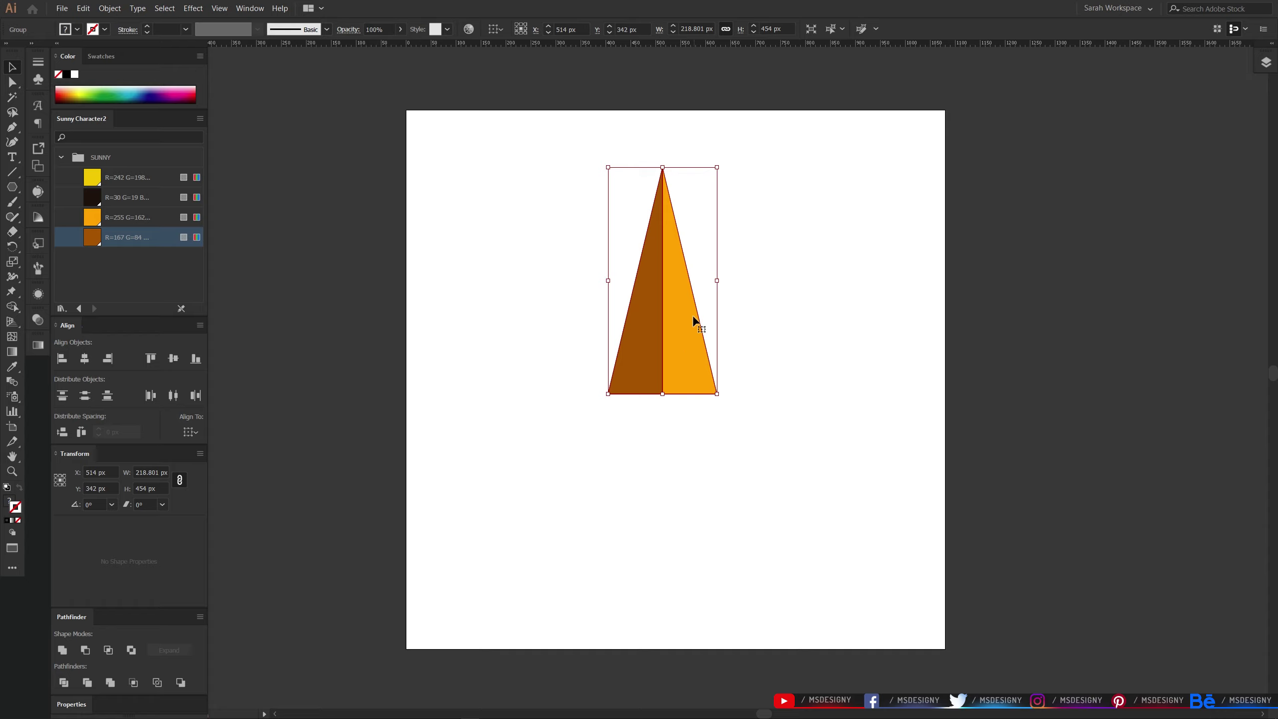
Apply a Transform effect: 7 copies rotated 45° around the bottom-centre reference point
click(193, 8)
click(345, 125)
text(45)
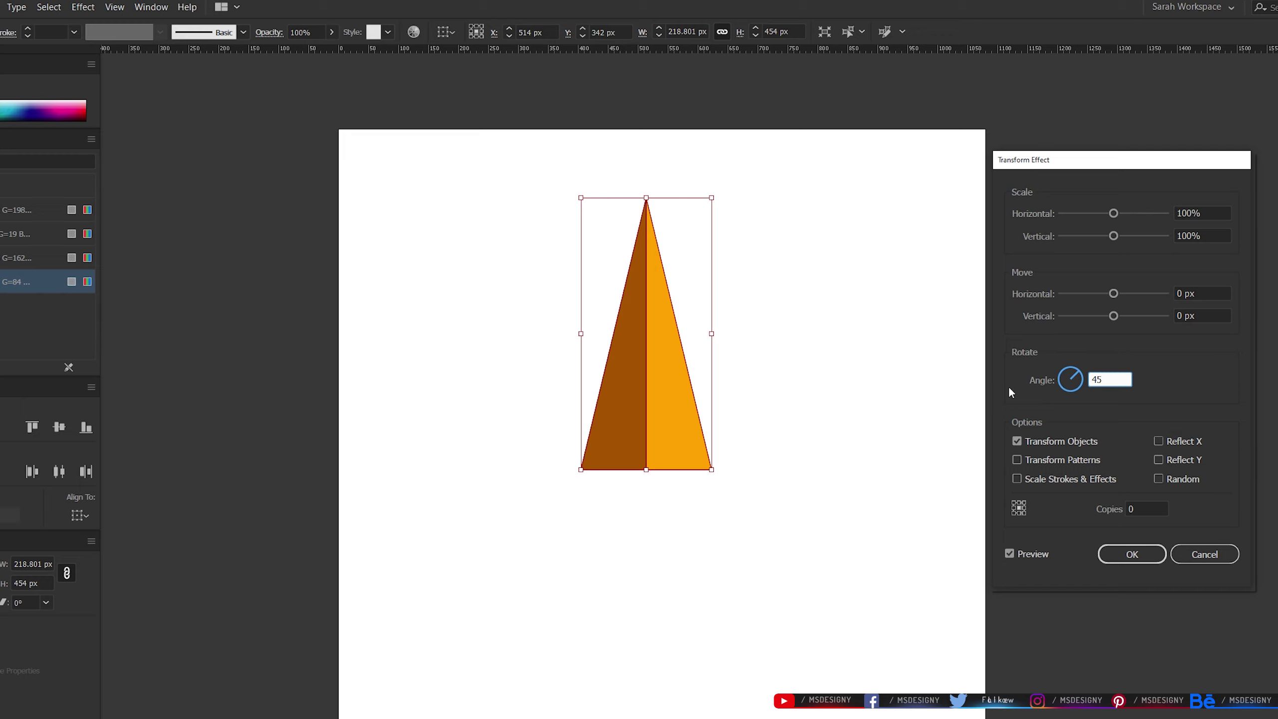
click(1153, 507)
text(7)
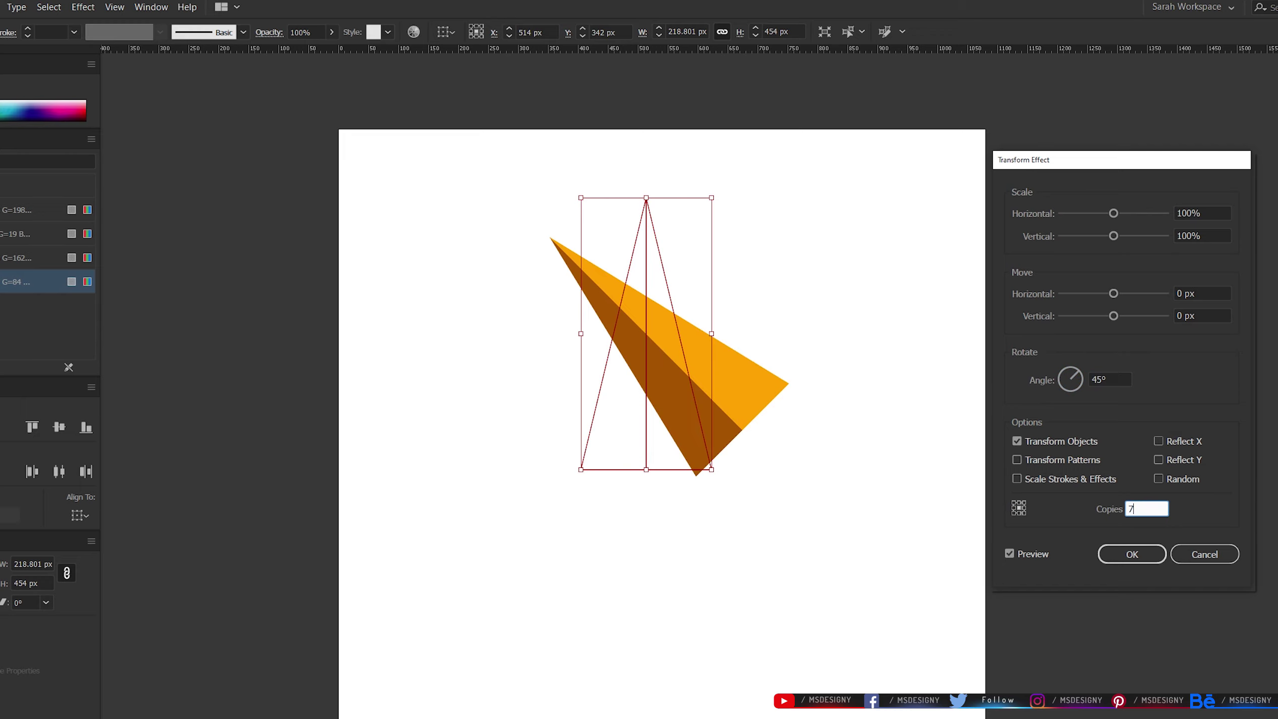
key(Tab)
click(1019, 512)
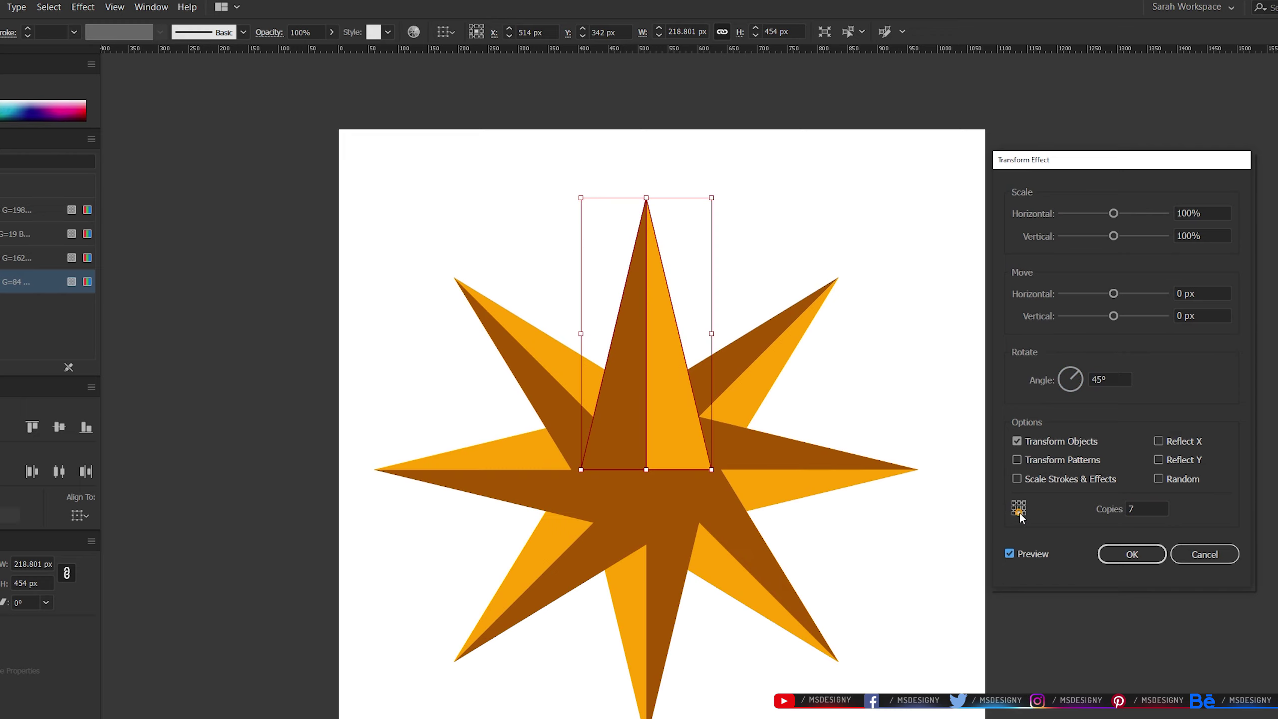
click(1132, 554)
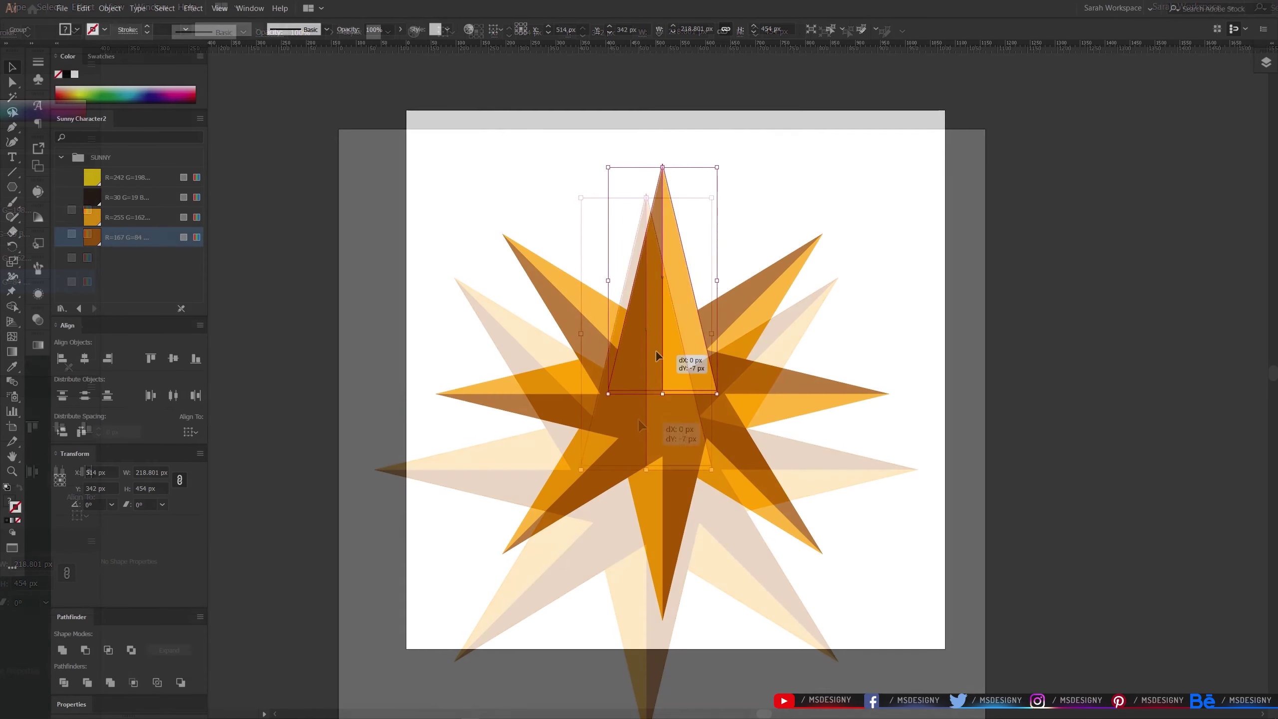
click(910, 320)
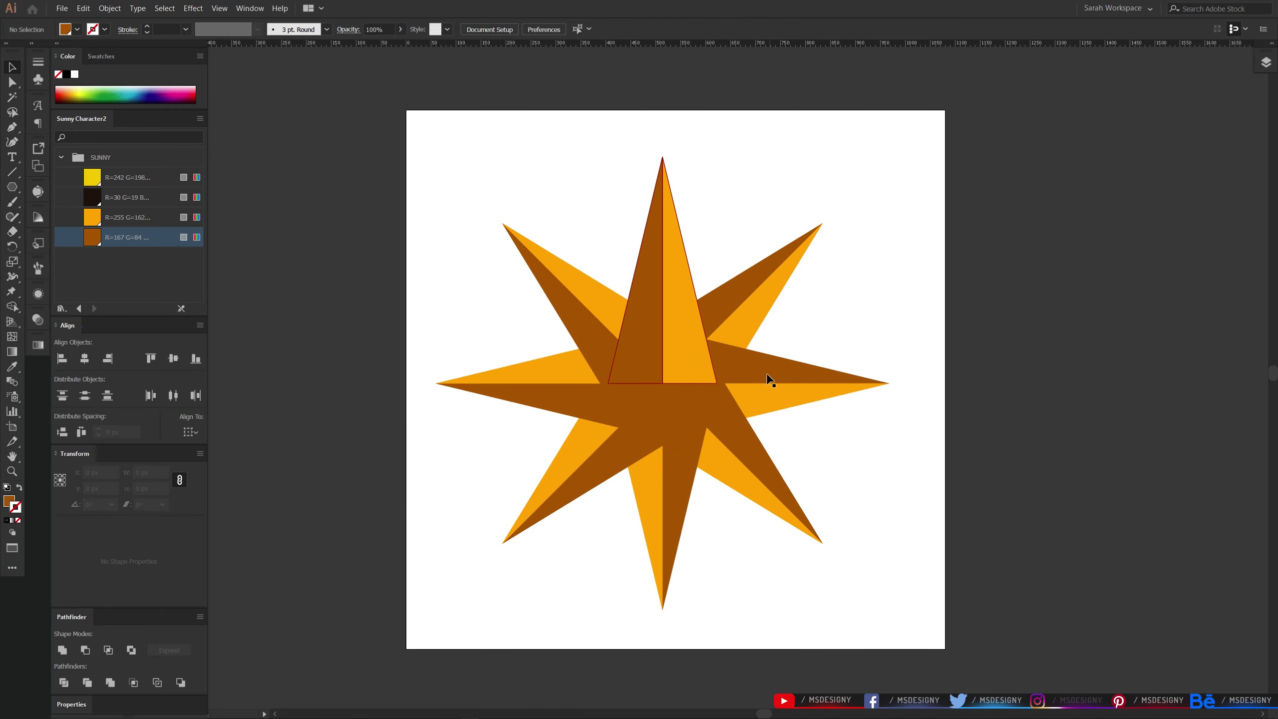
Draw a large yellow circle of about 597 px over the star
key(l)
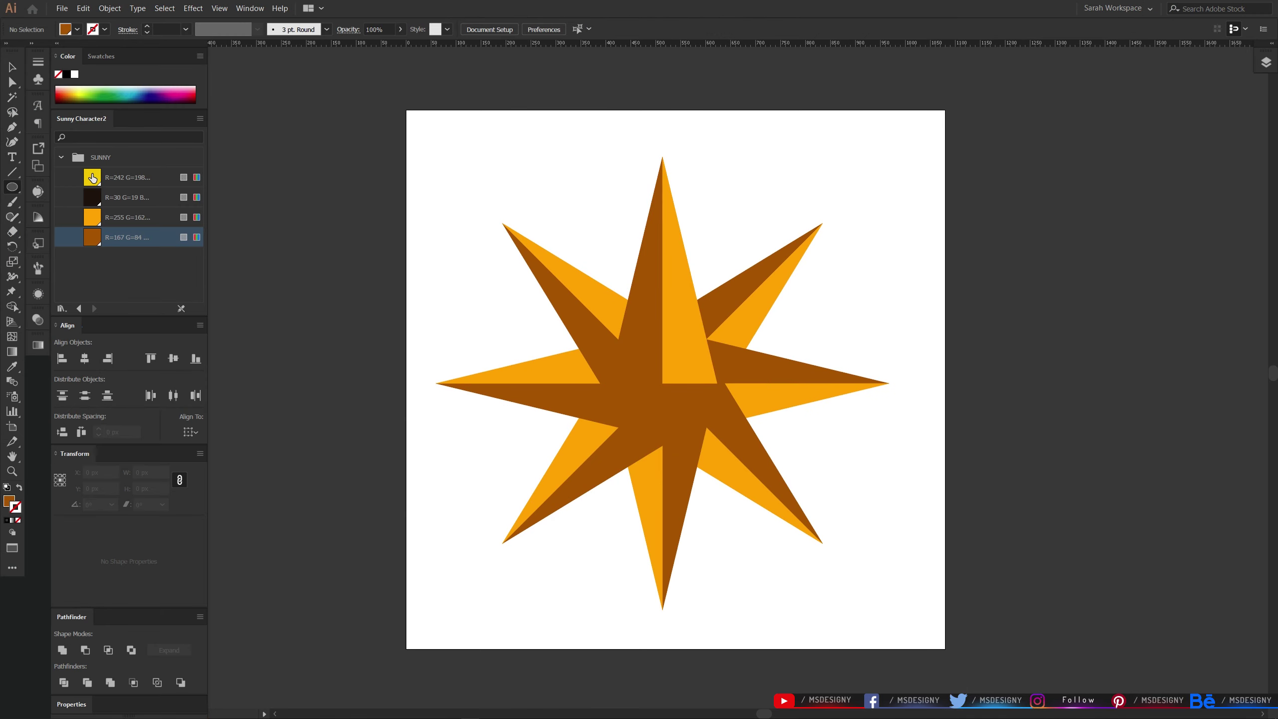
click(93, 177)
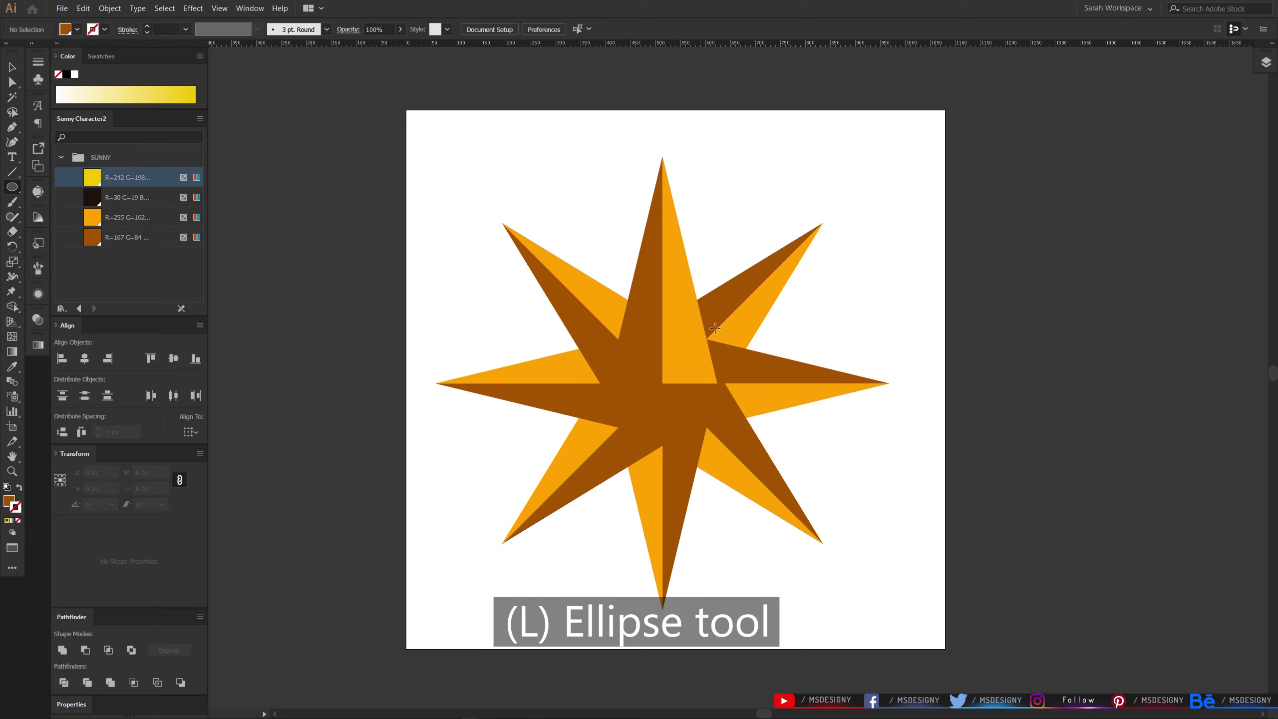
click(93, 177)
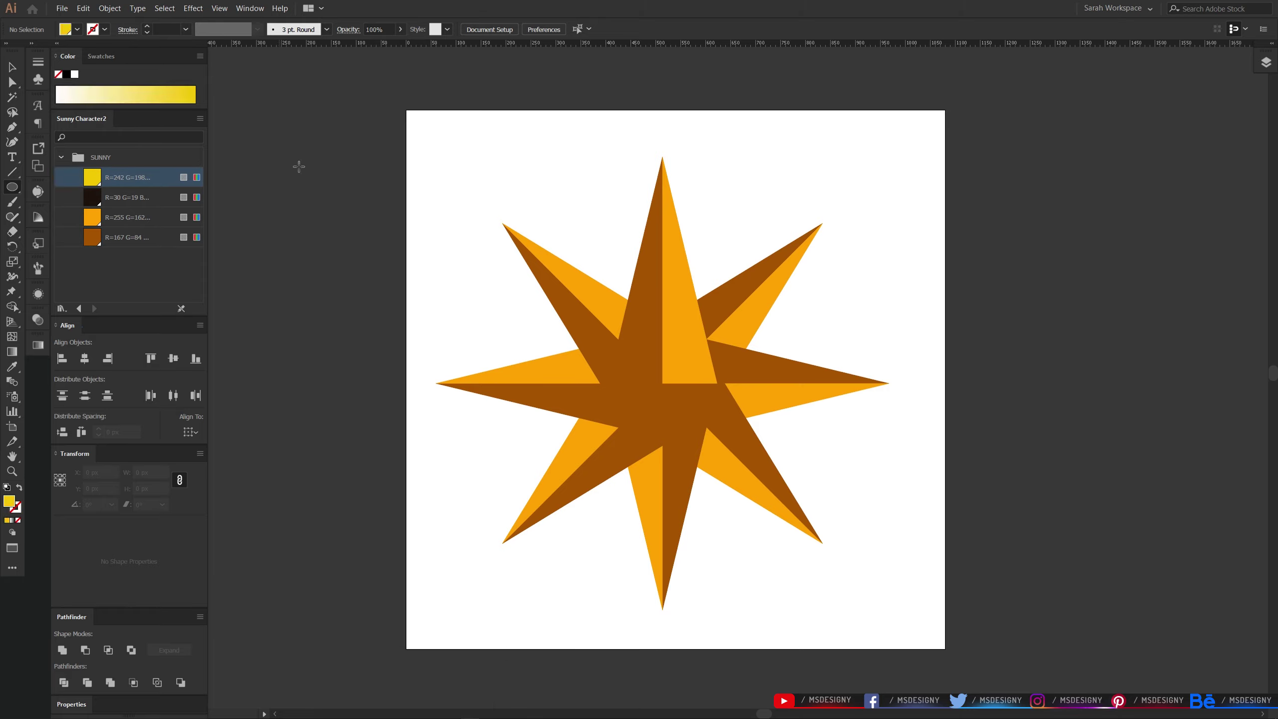
mouse_move(359, 160)
mouse_down()
mouse_move(541, 380)
mouse_move(656, 456)
mouse_move(809, 526)
mouse_up()
Widen the star rays symmetrically to about 290 px and move the circle to the left
key(v)
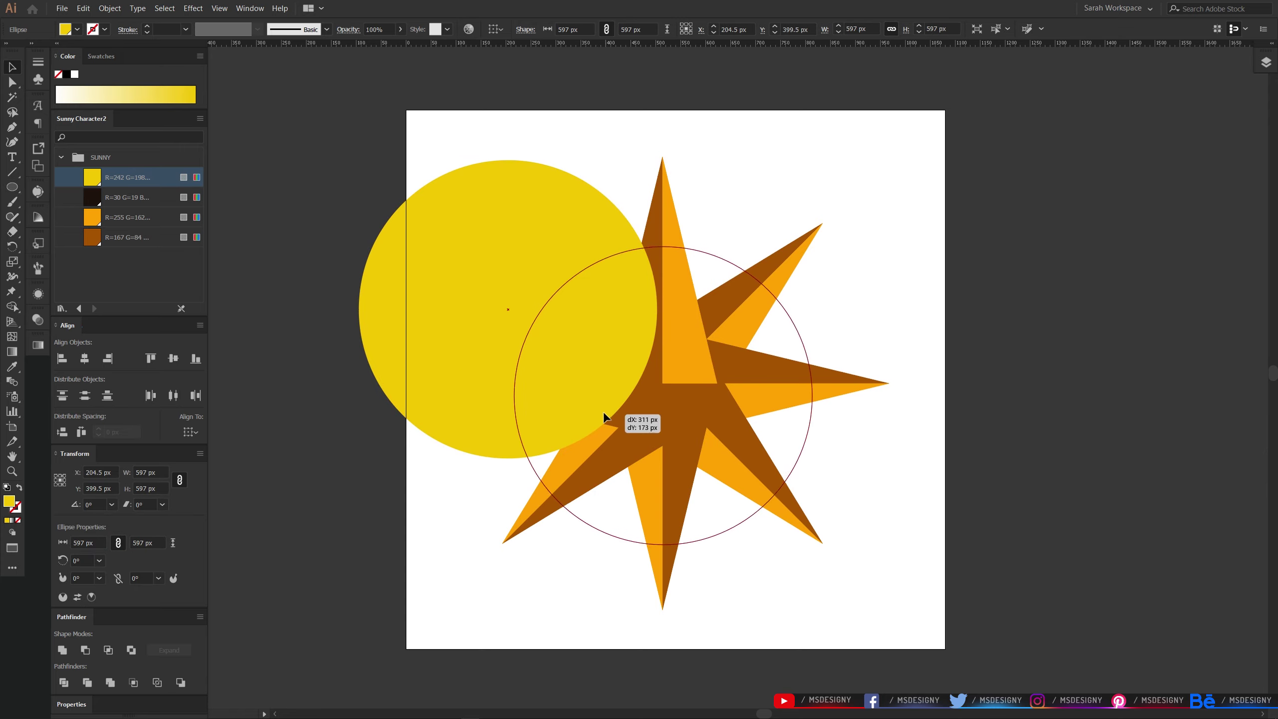
click(663, 212)
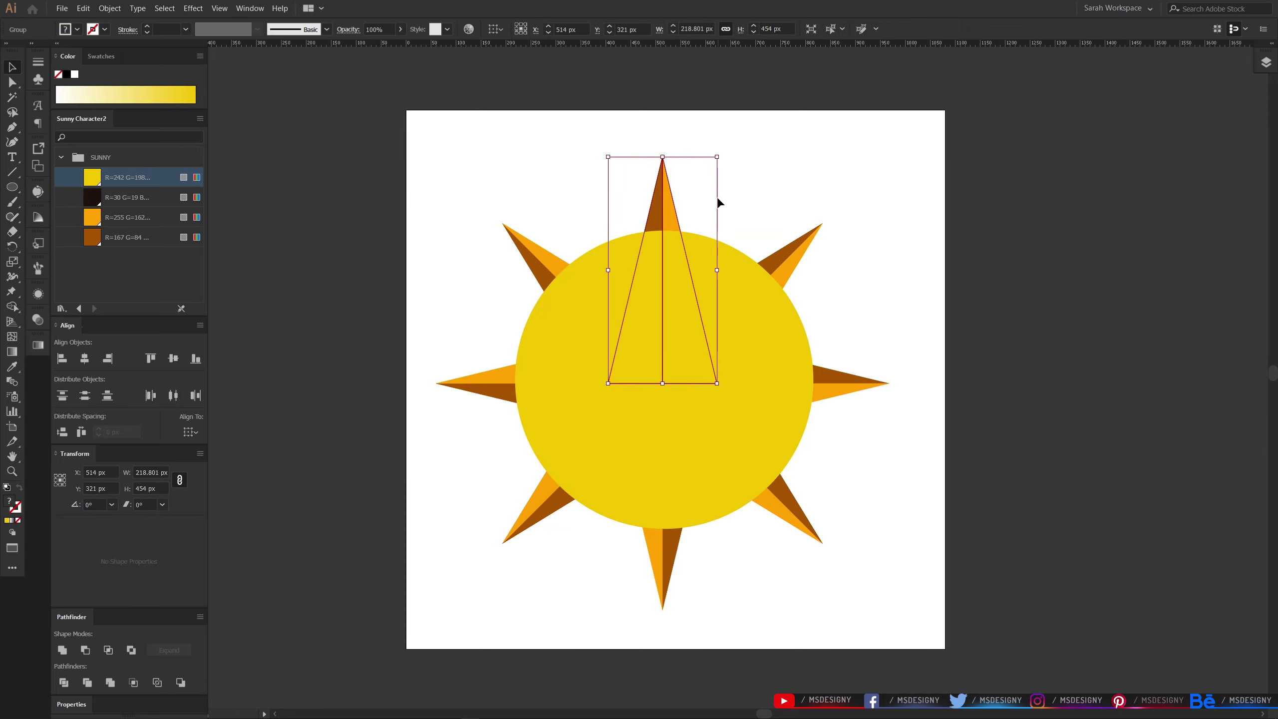
drag(717, 273, 733, 272)
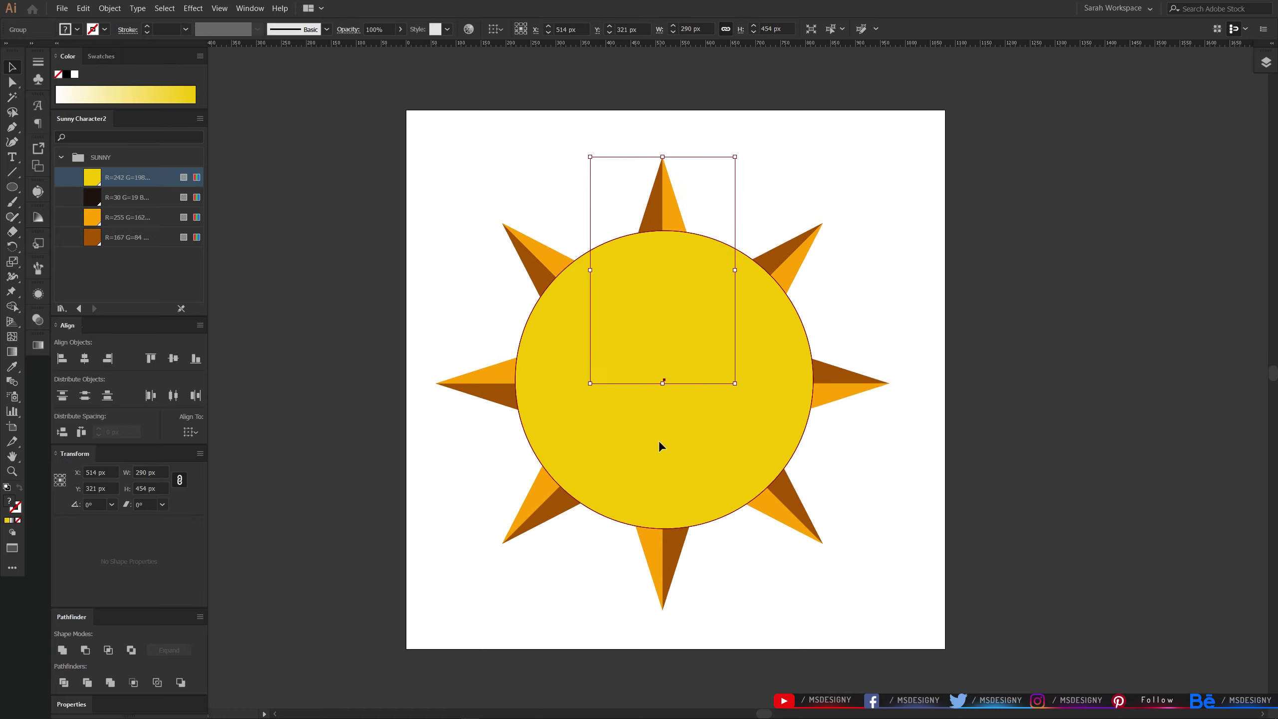
mouse_move(662, 439)
mouse_down()
mouse_move(351, 415)
mouse_move(276, 455)
mouse_up()
click(663, 212)
drag(734, 272, 737, 272)
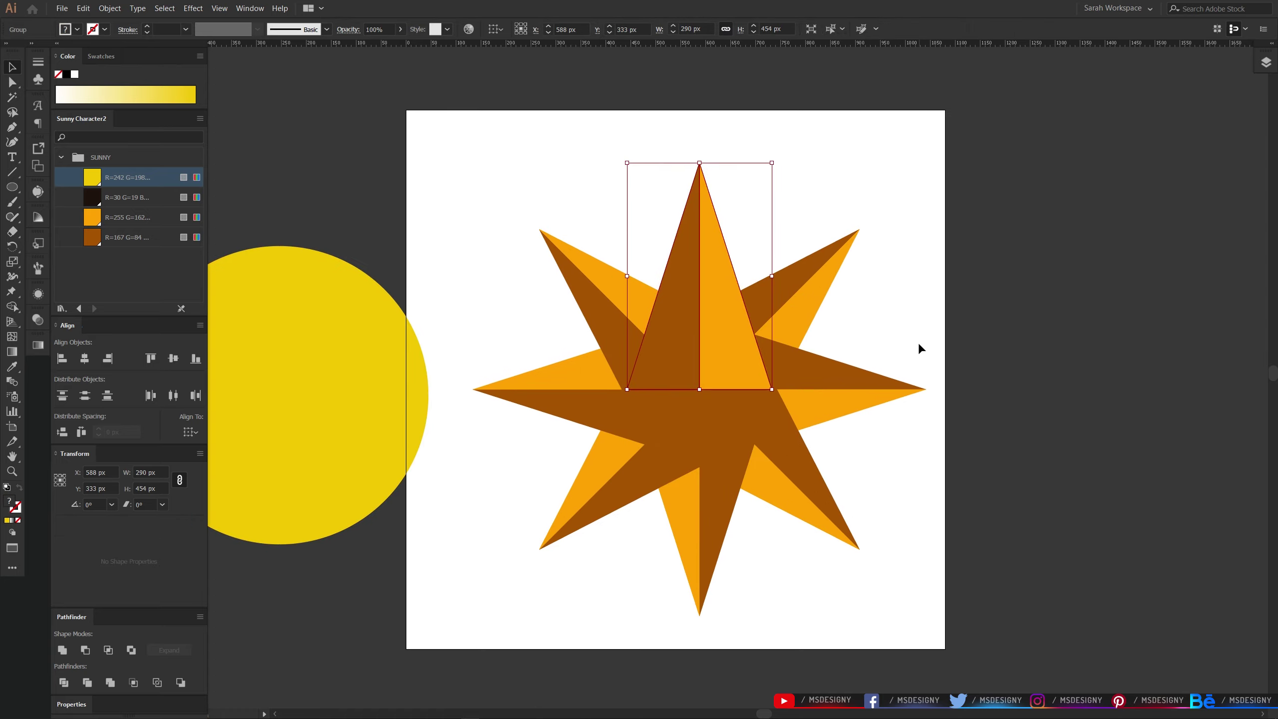
Expand the star's appearance into real shapes and duplicate it onto the artboard centre
click(109, 8)
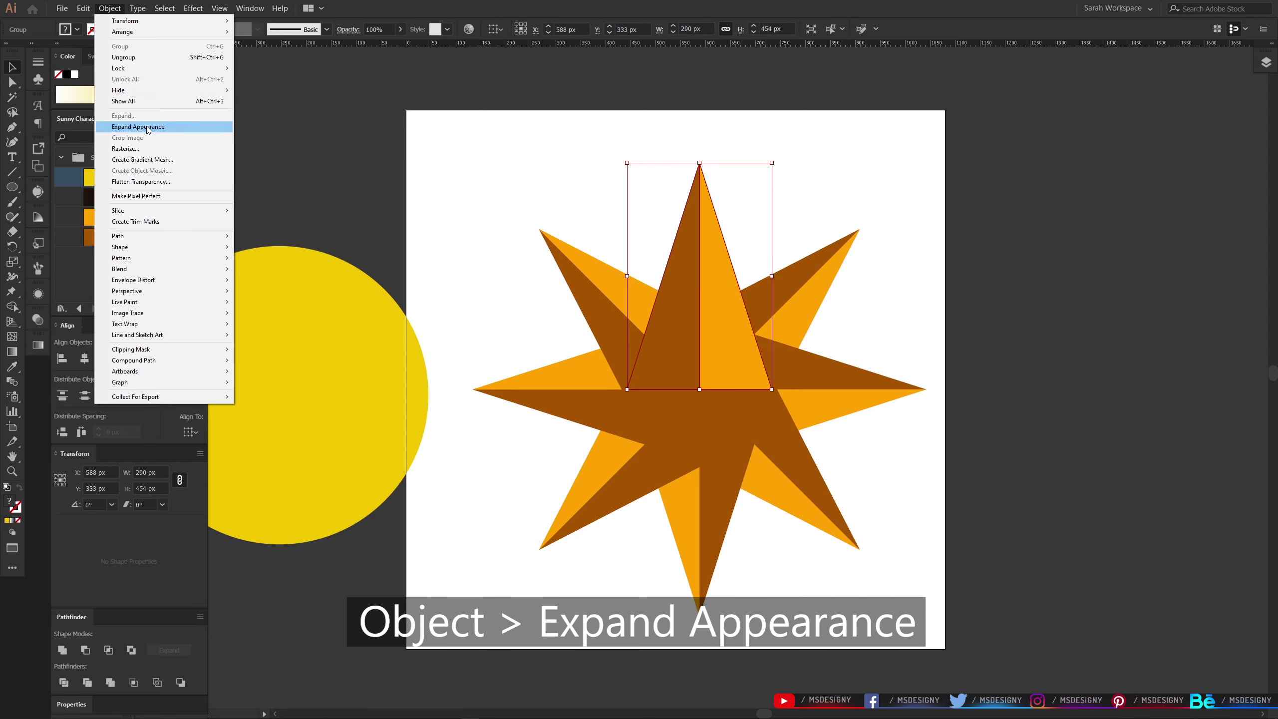
click(148, 126)
drag(693, 366, 1180, 344)
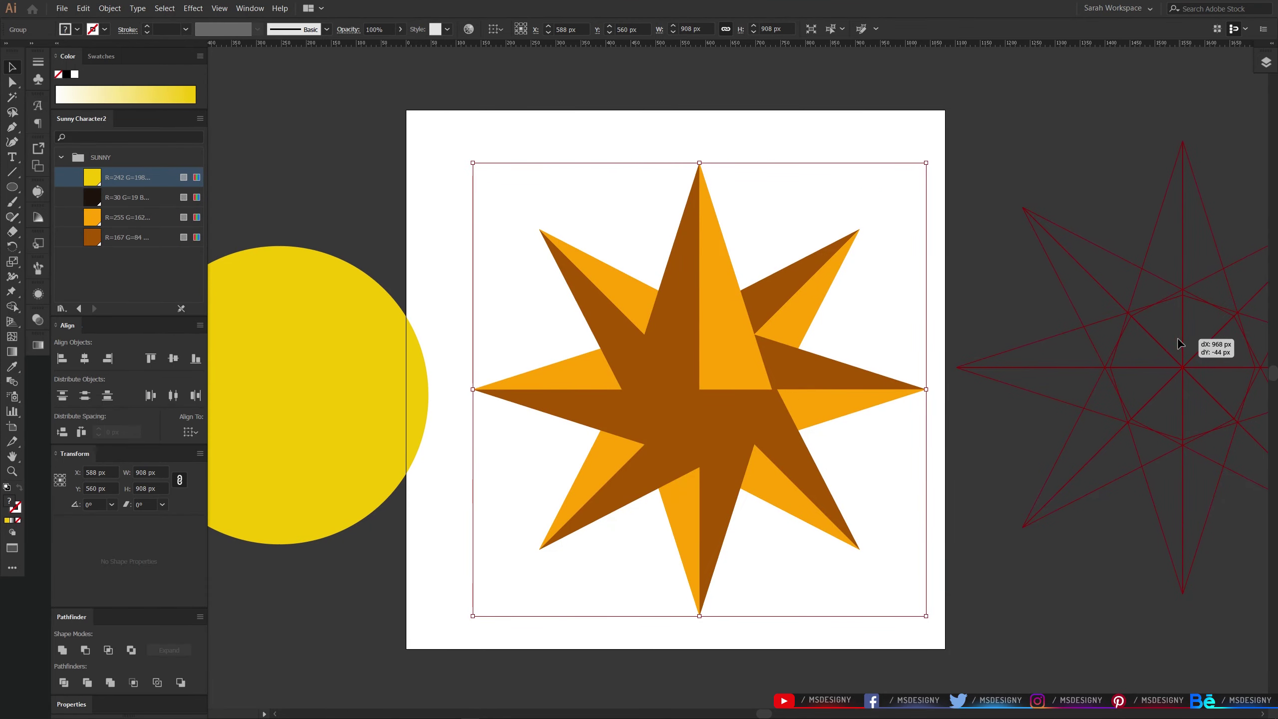
key(ctrl+minus)
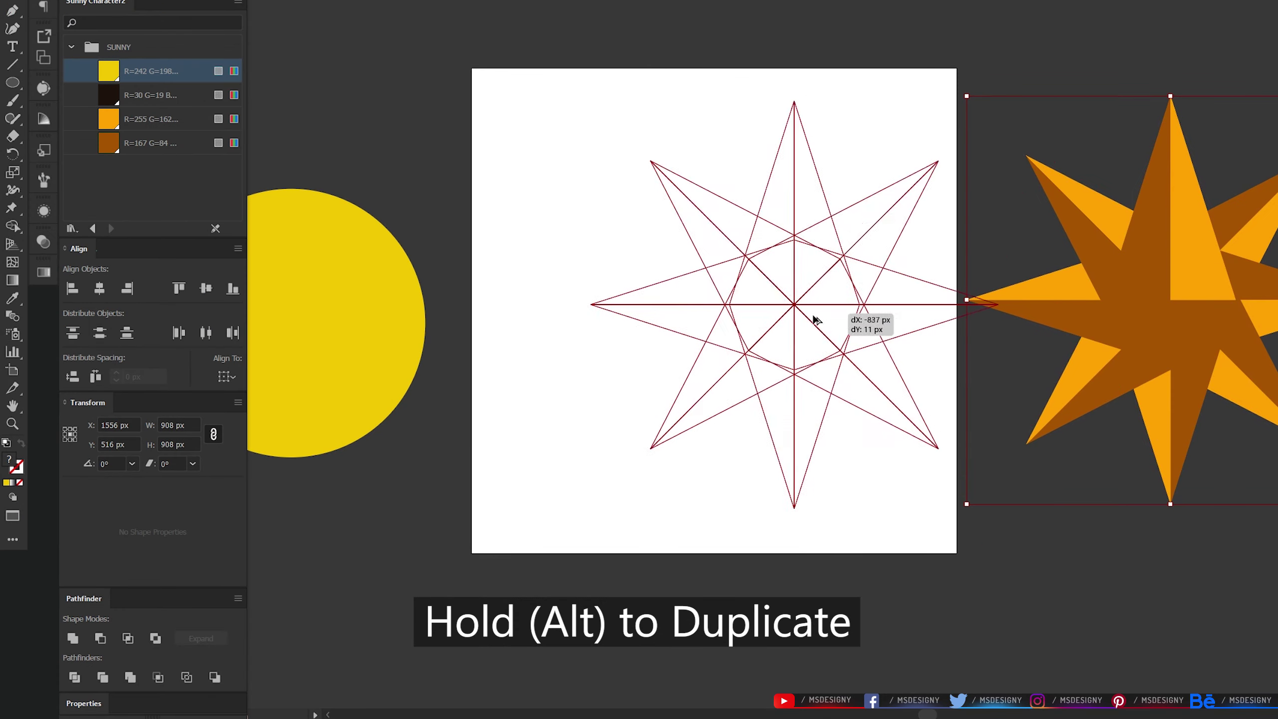
drag(1203, 313, 737, 319)
Unite the duplicate into one orange shape, round its points, and copy it
click(72, 639)
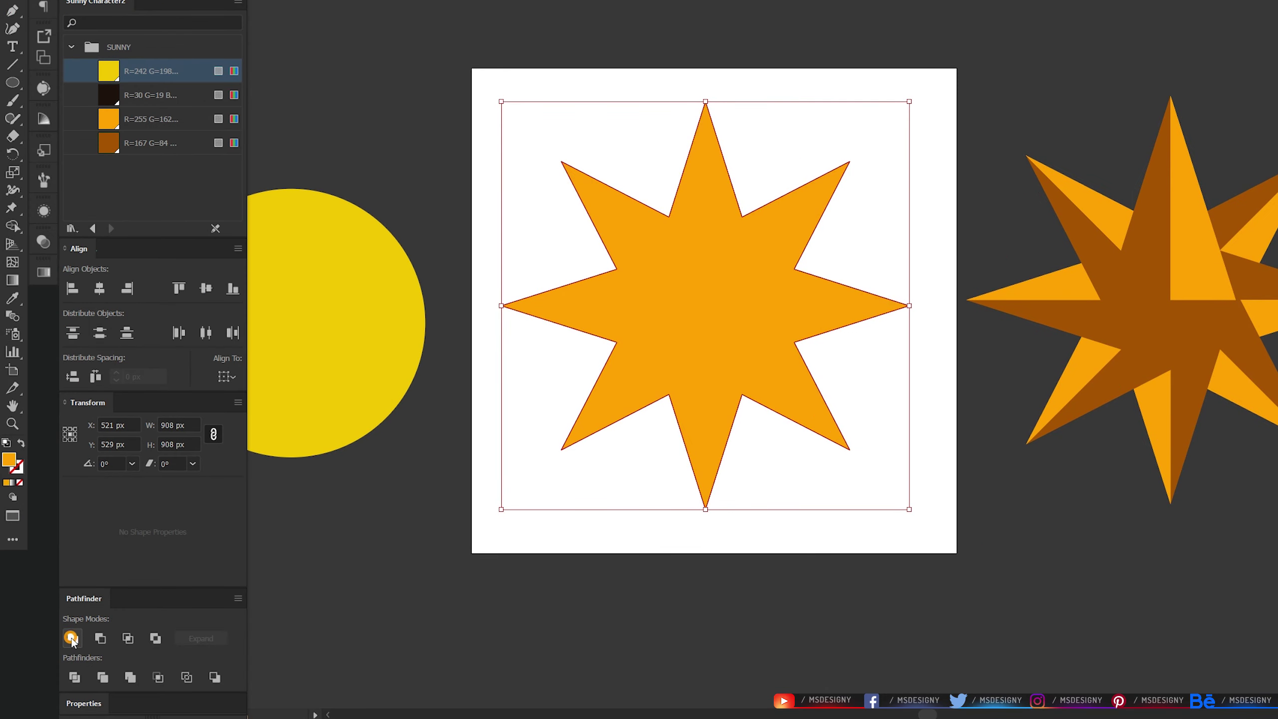
key(a)
drag(707, 126, 706, 121)
click(856, 278)
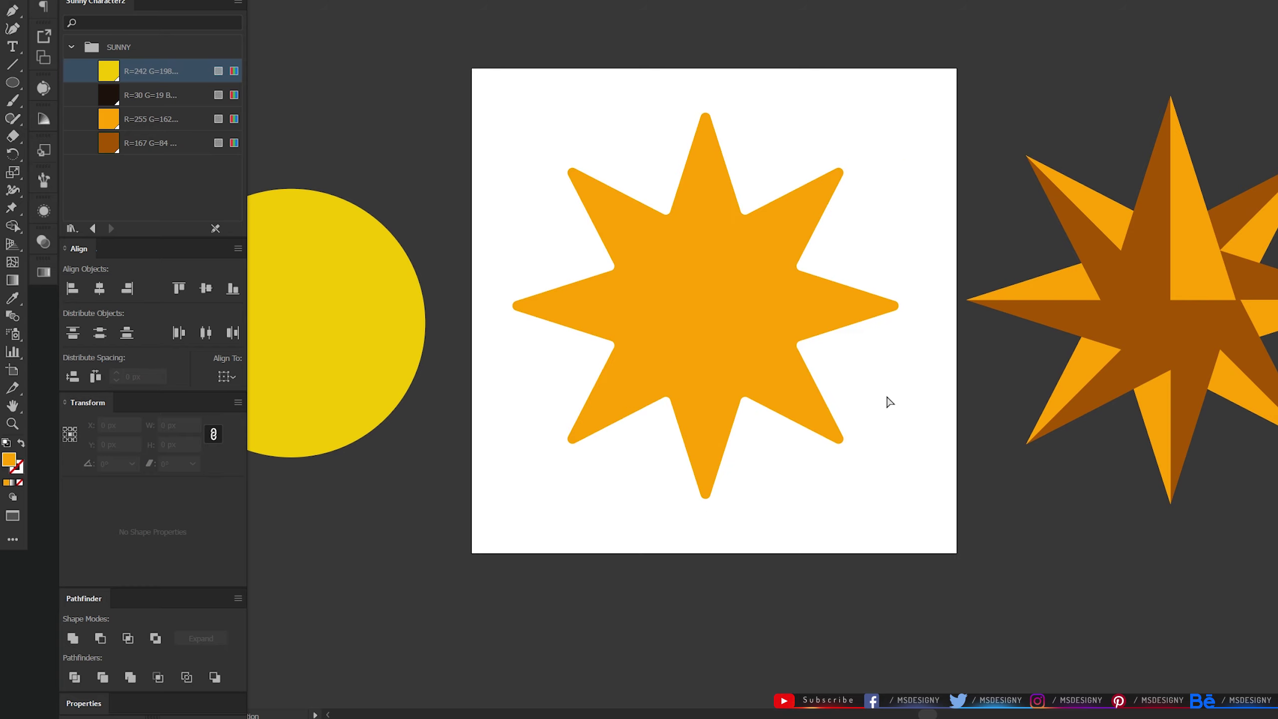
click(750, 268)
key(ctrl+c)
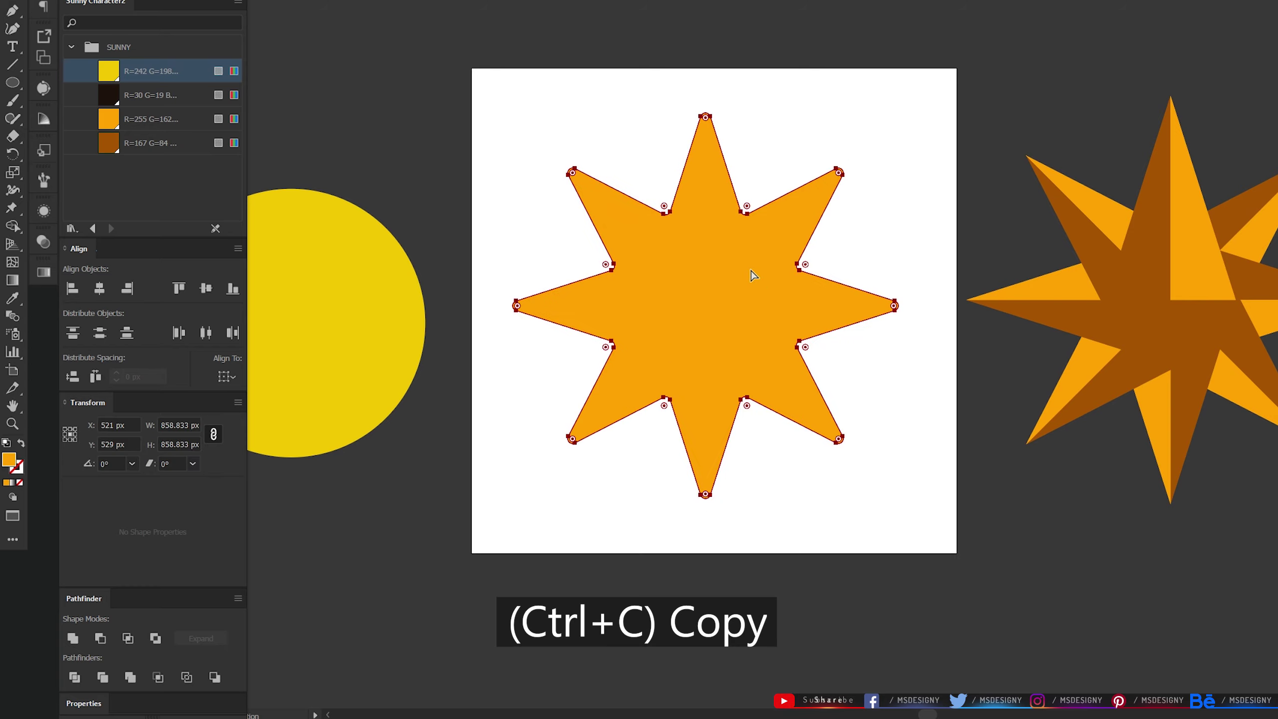
Align both stars to the artboard's horizontal and vertical centre
key(v)
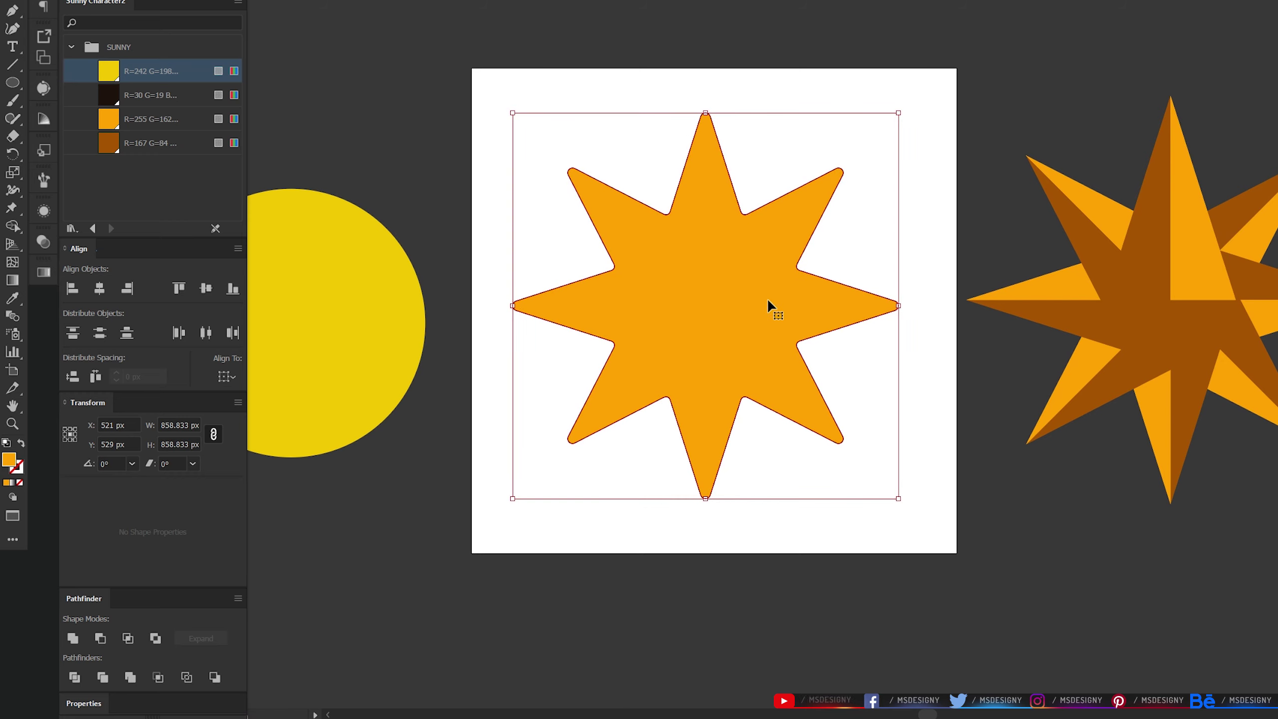
drag(574, 50, 1148, 310)
click(221, 379)
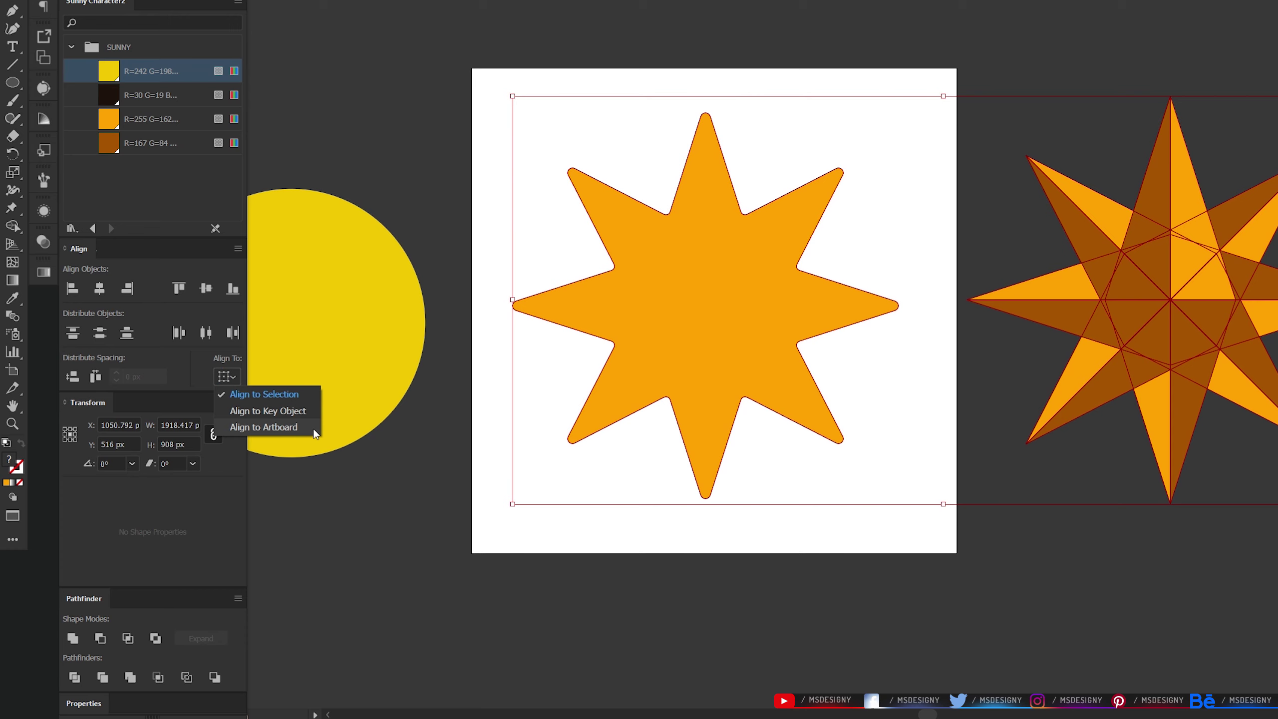
click(312, 428)
click(99, 289)
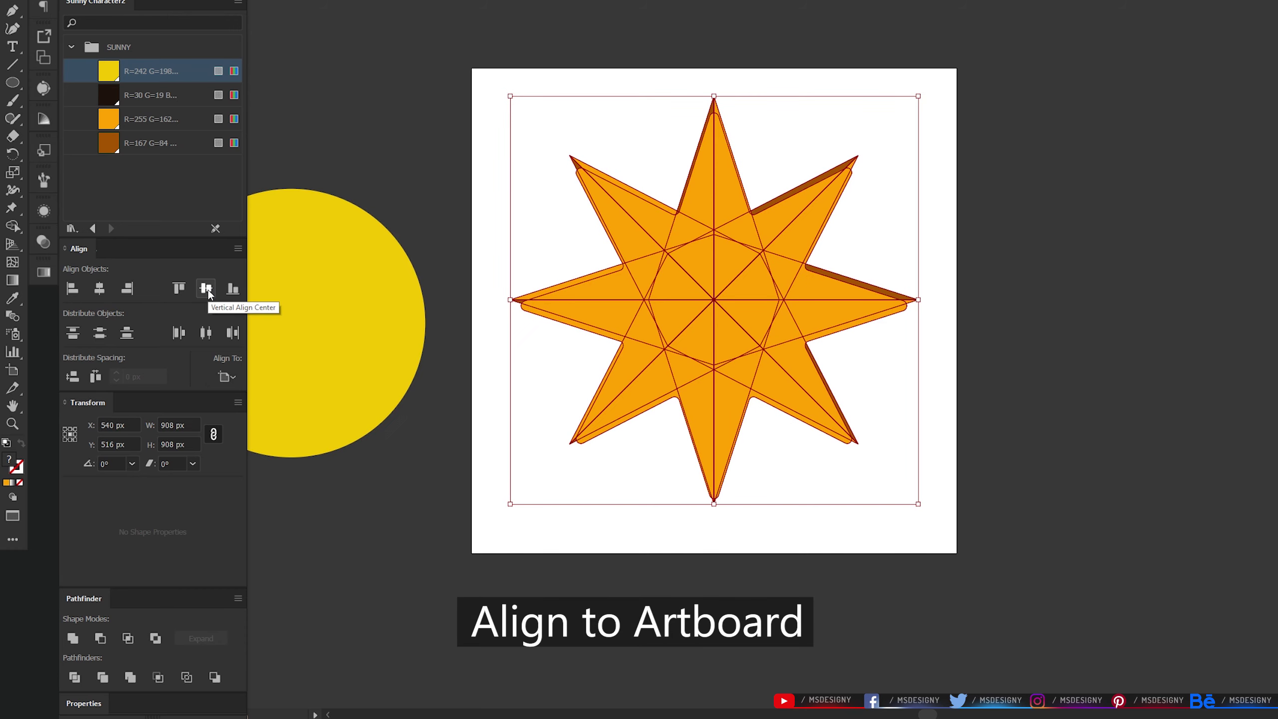
click(209, 293)
right_click(719, 260)
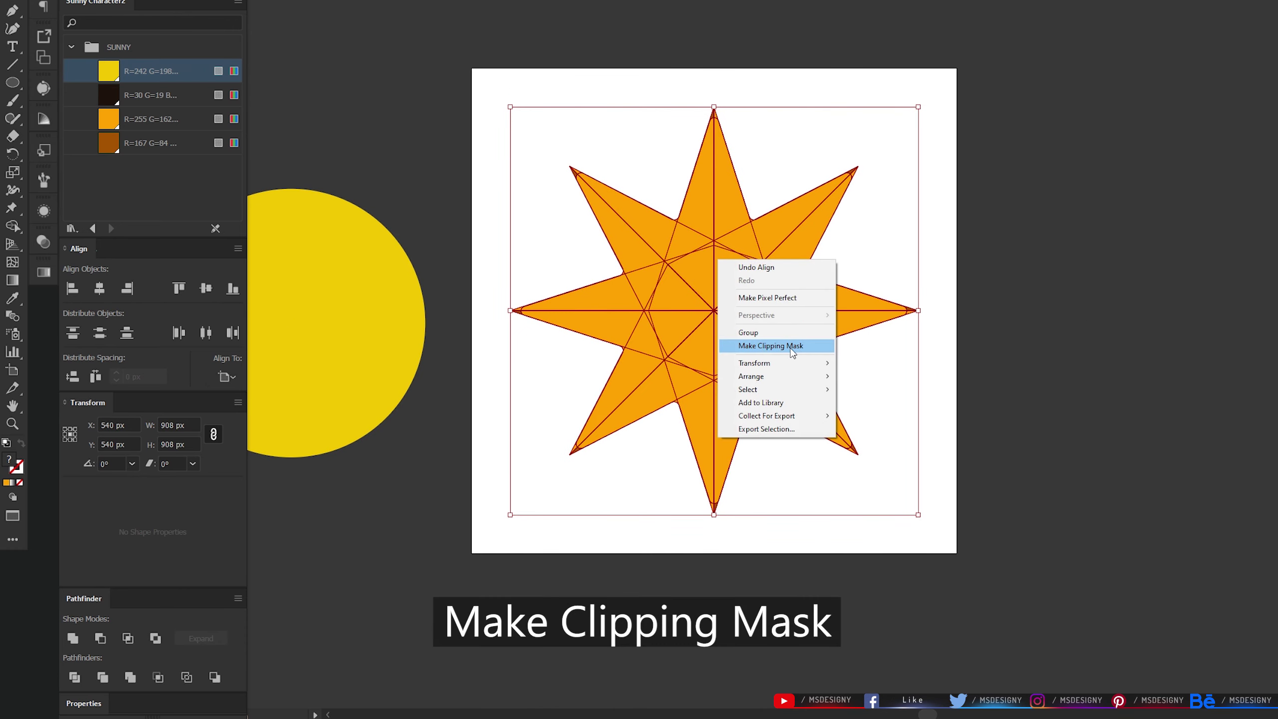
Make a clipping mask of the two-tone star, move it aside, and paste the rounded star in back
click(793, 353)
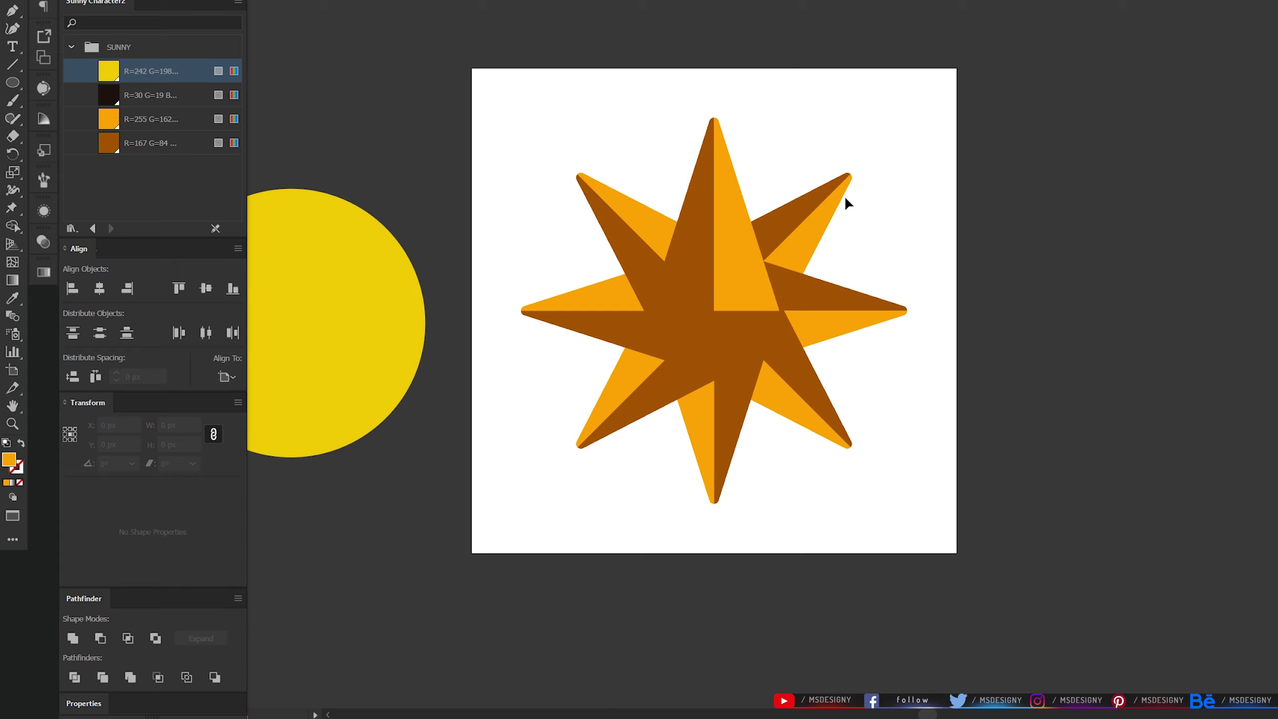
drag(717, 291, 998, 277)
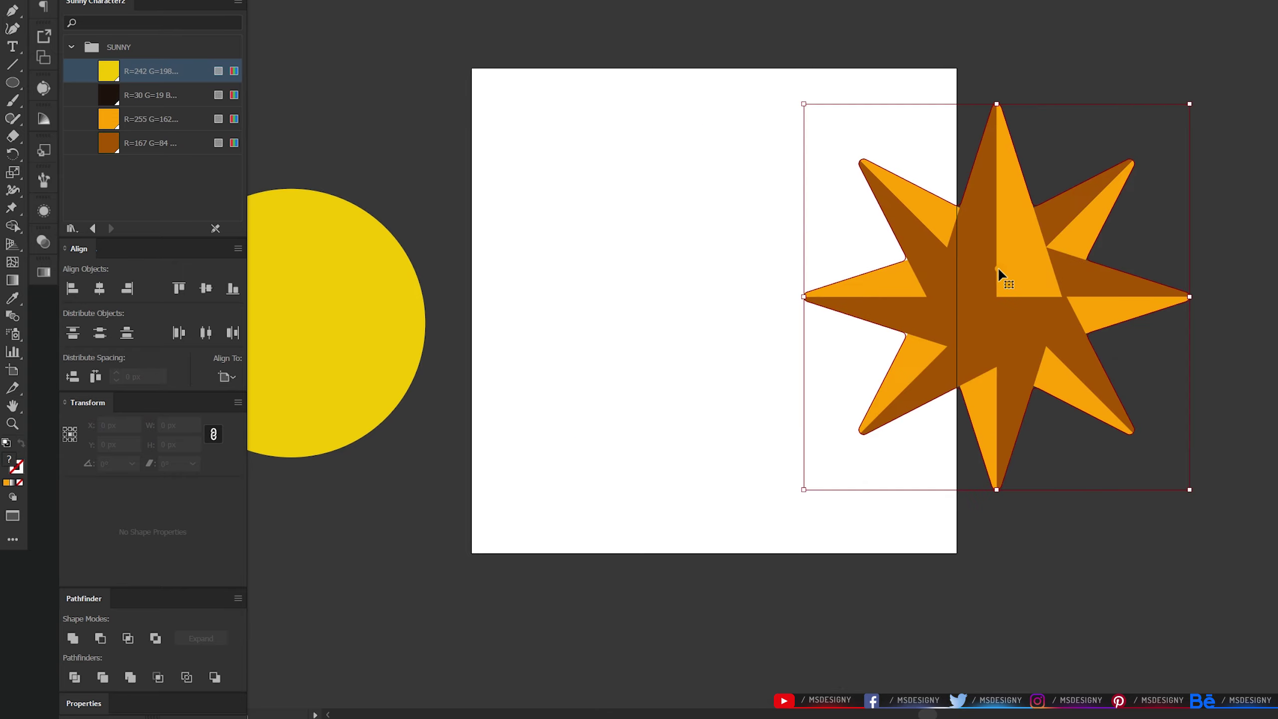
key(ctrl+b)
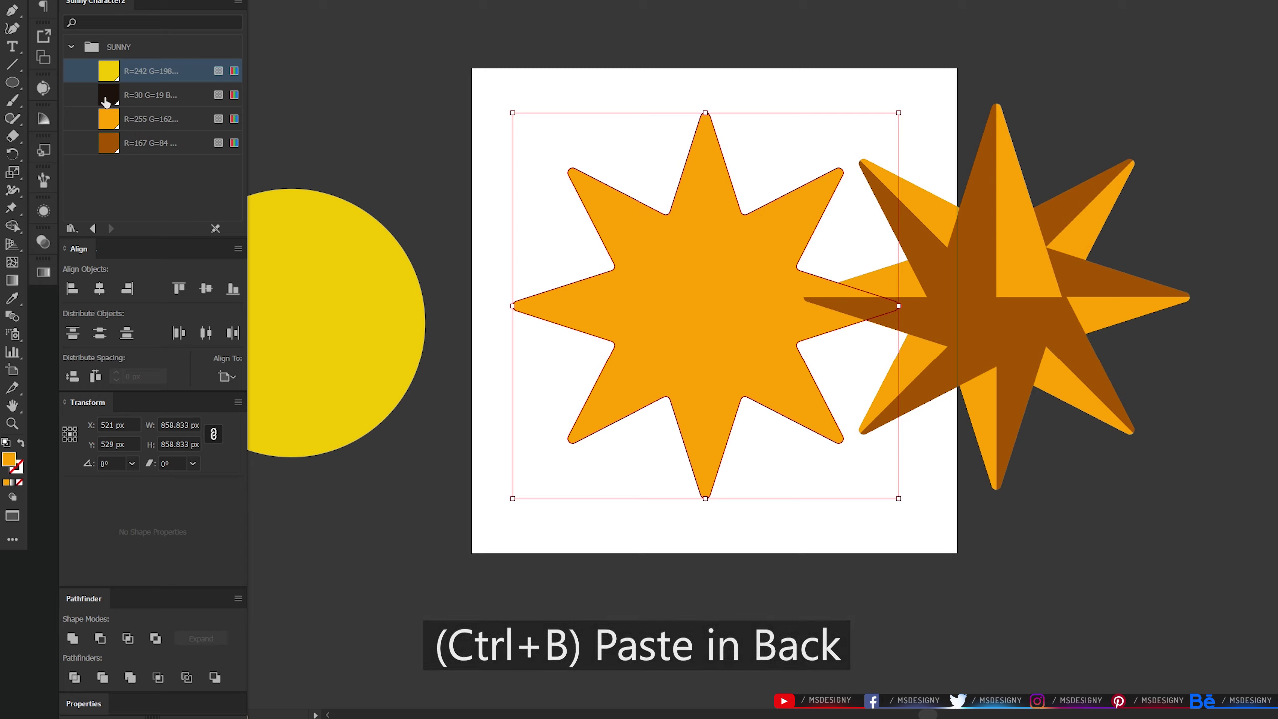
Turn the pasted star into an 11 px dark-brown stroke aligned outside
click(108, 96)
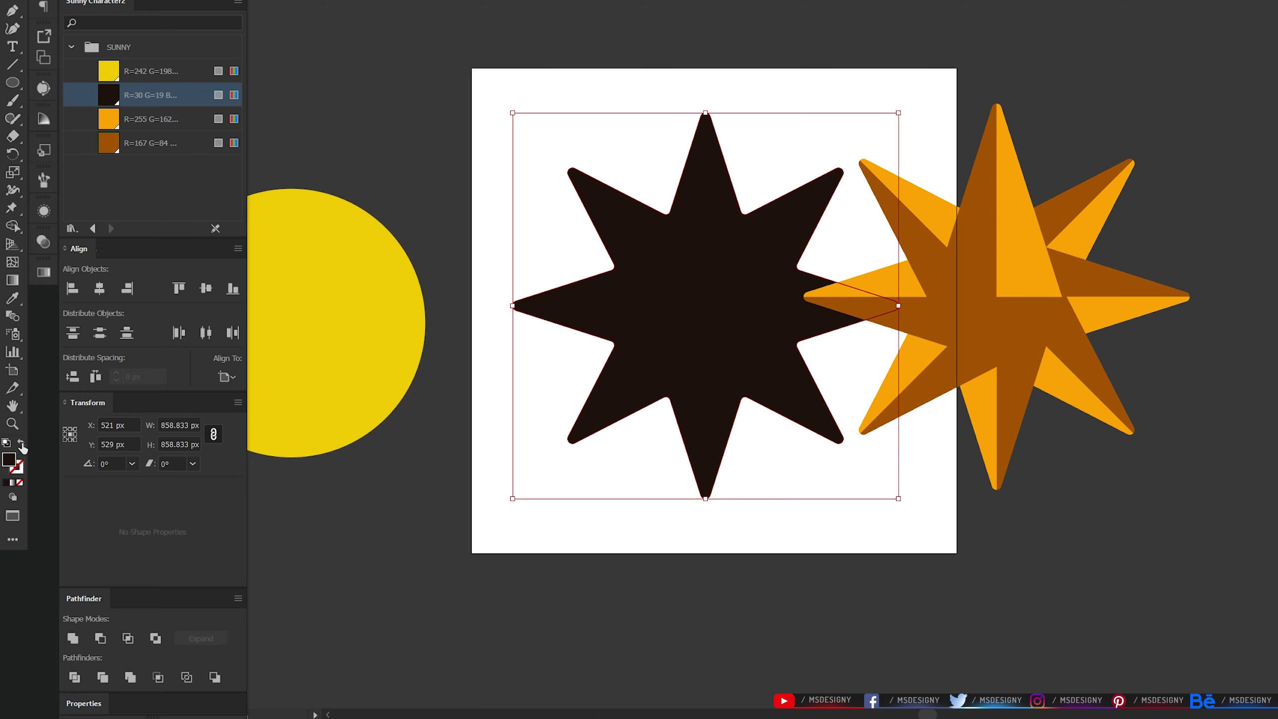
click(22, 444)
click(151, 31)
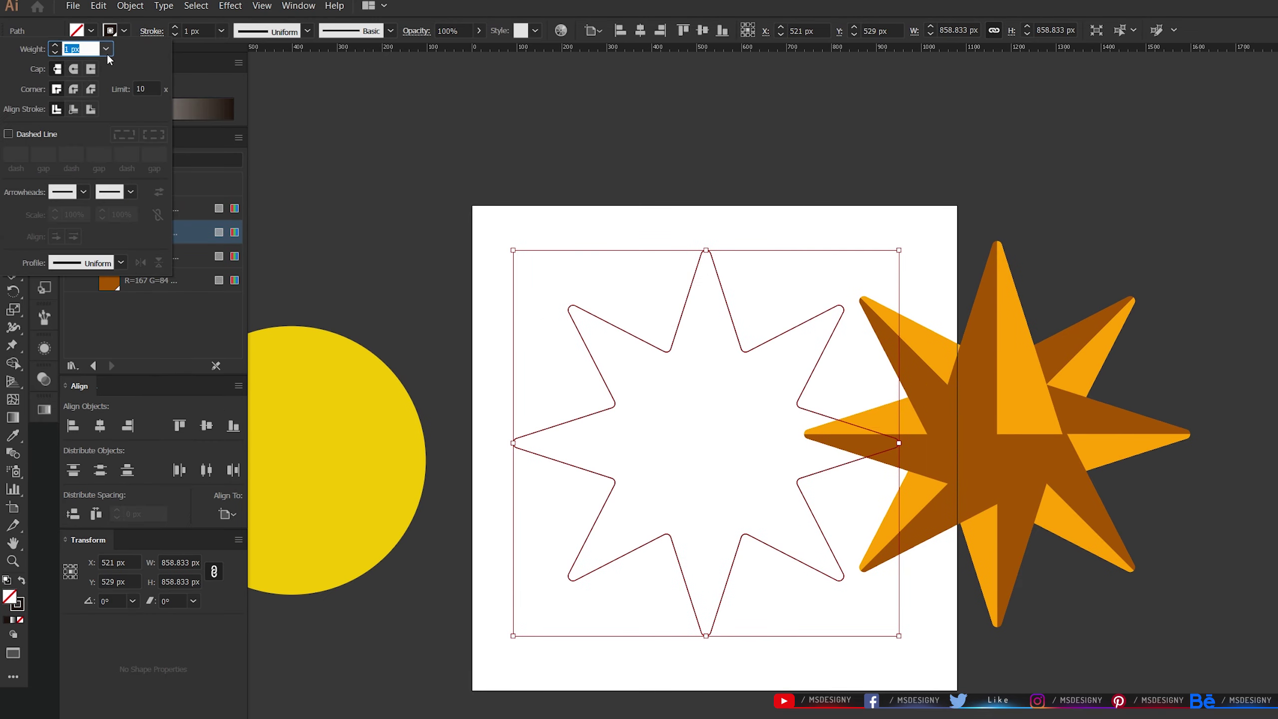
click(106, 49)
click(127, 229)
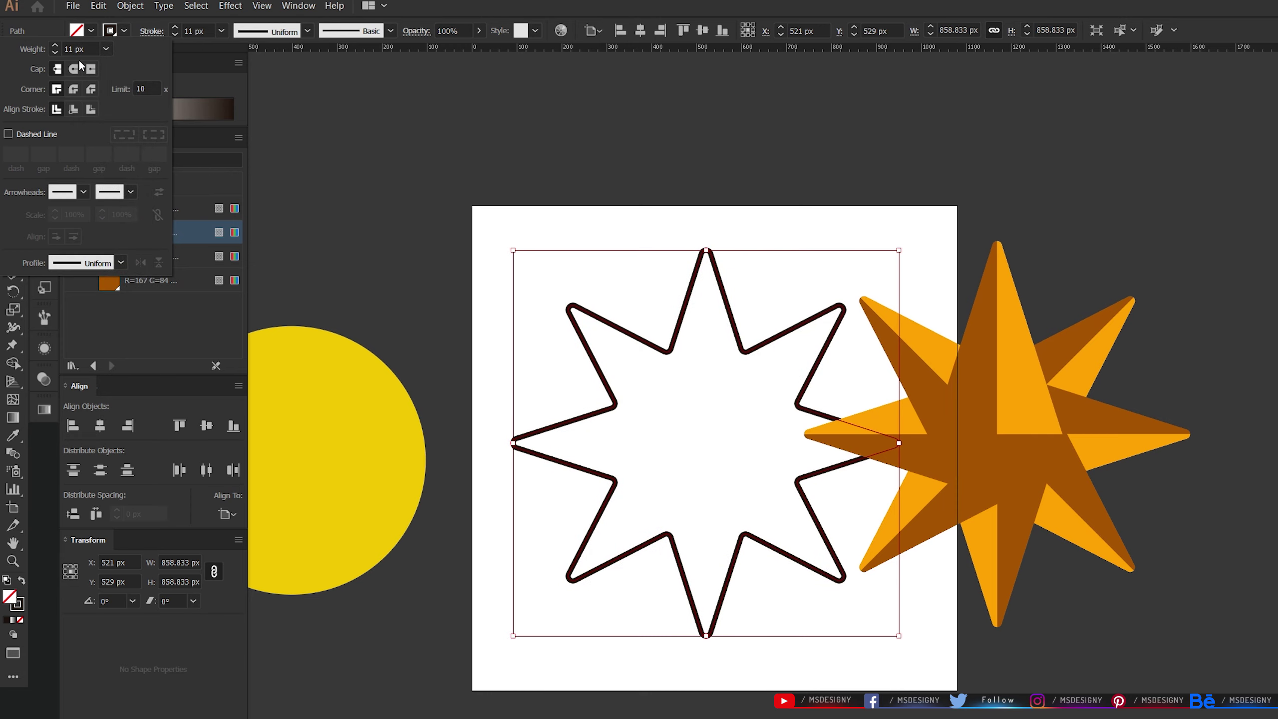
click(90, 109)
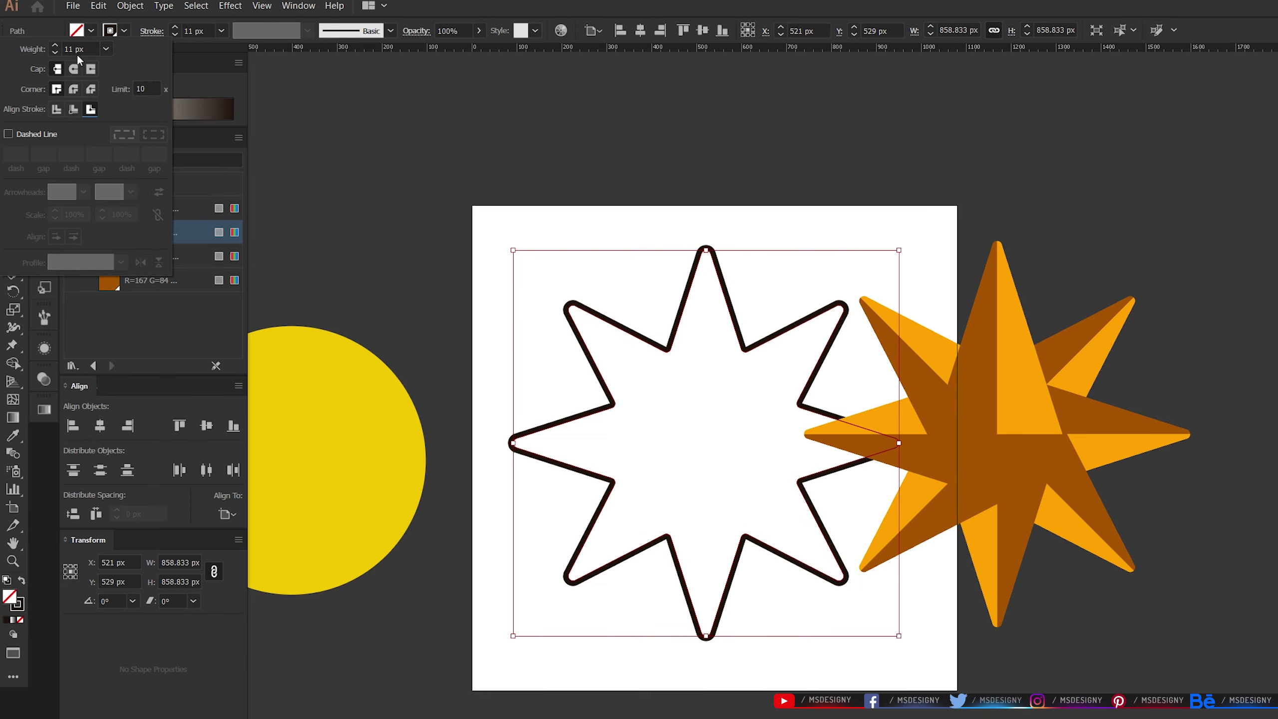
Centre the clipped star and the outlined star on each other
drag(721, 199, 833, 382)
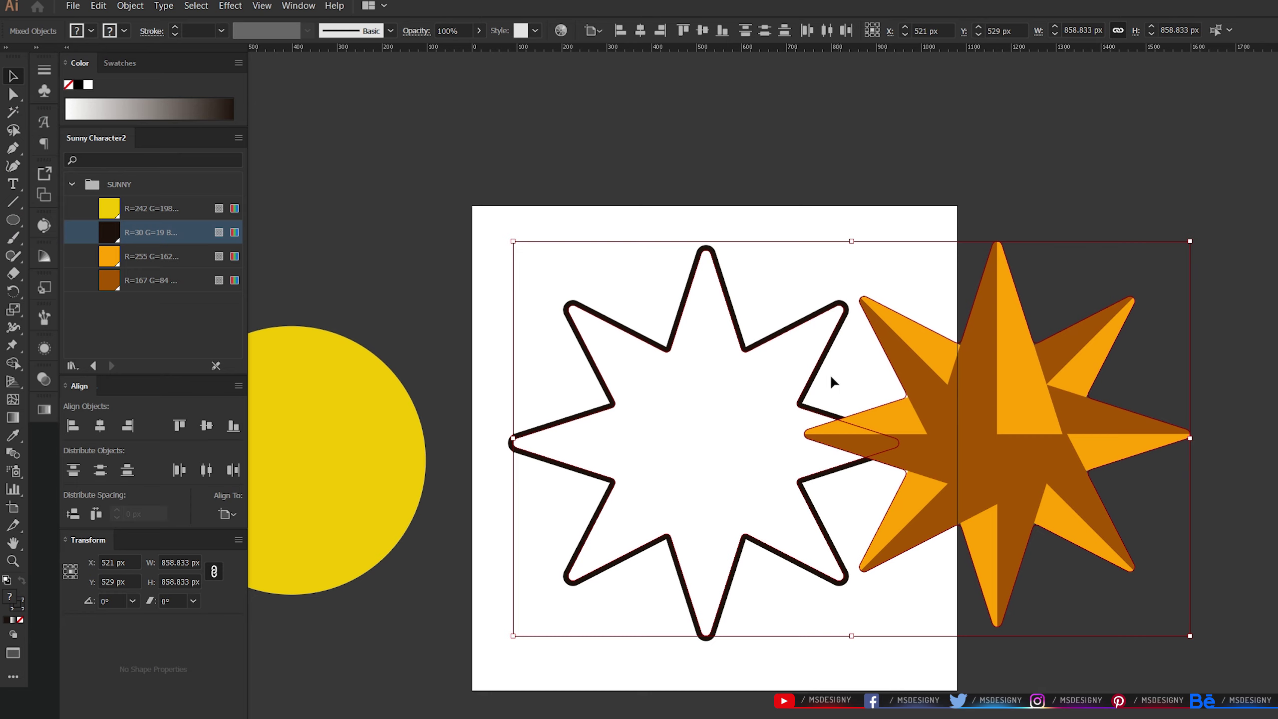
click(100, 426)
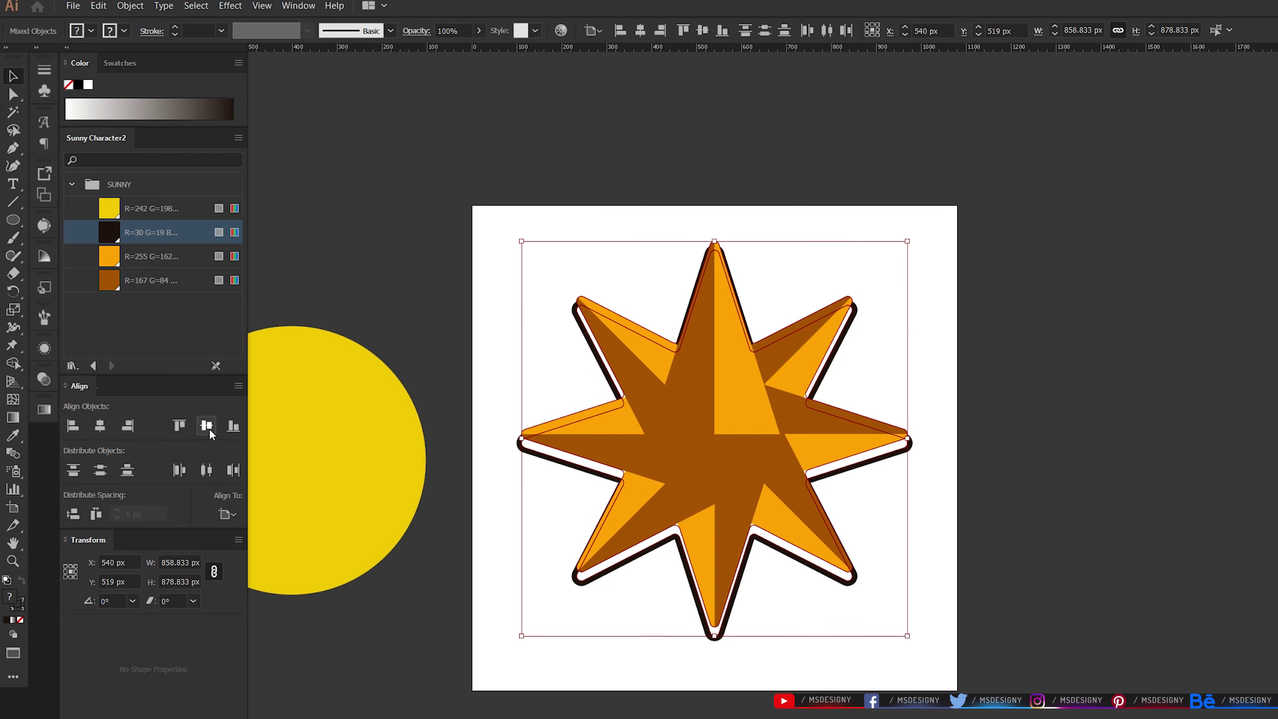
click(206, 425)
click(1038, 354)
Give the yellow circle an 11 px dark outline and centre it over the star
click(364, 423)
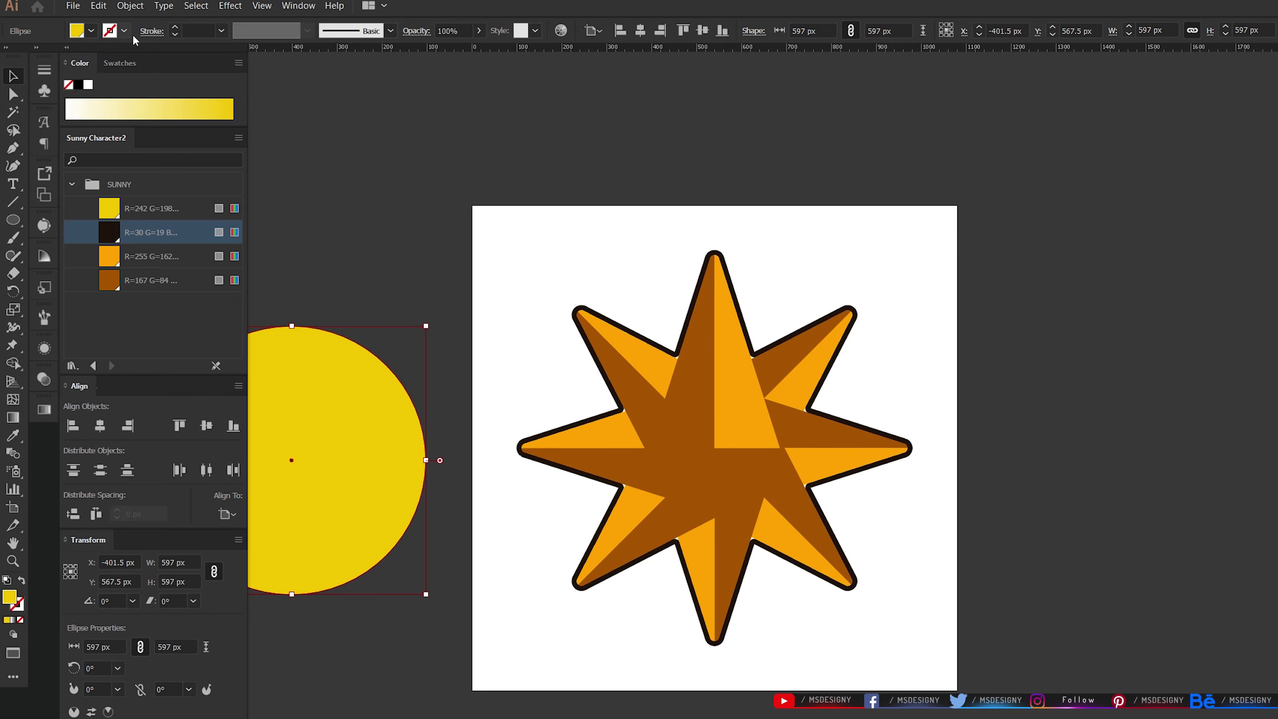
click(151, 31)
click(106, 48)
click(121, 216)
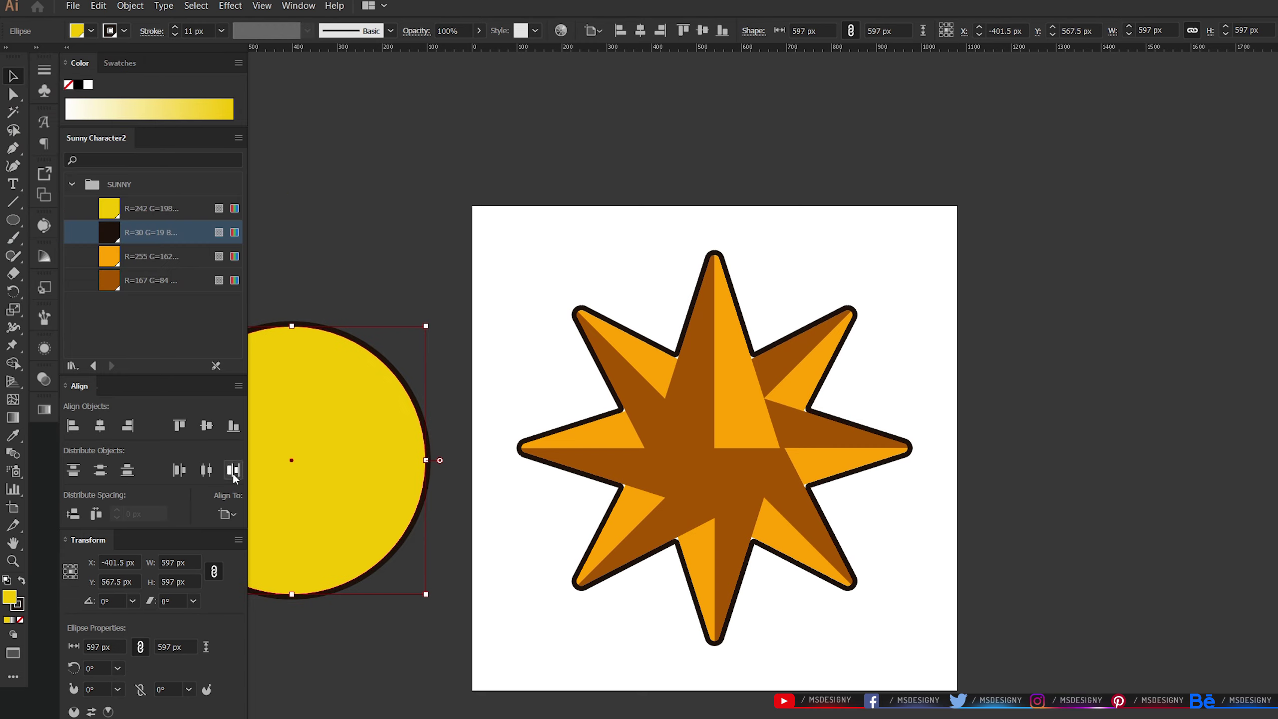
click(206, 426)
click(100, 426)
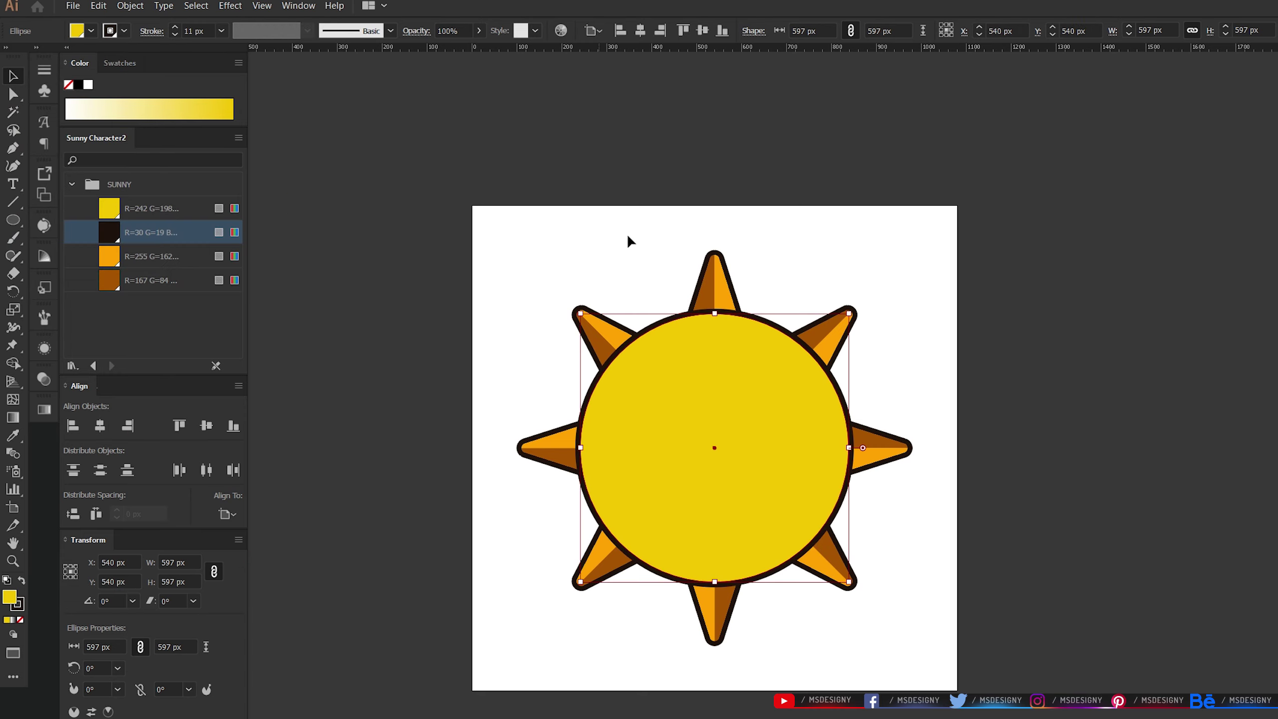
Select the star and circle together and scale the sun up to 918 px
click(717, 281)
drag(762, 281, 764, 283)
drag(907, 255, 920, 241)
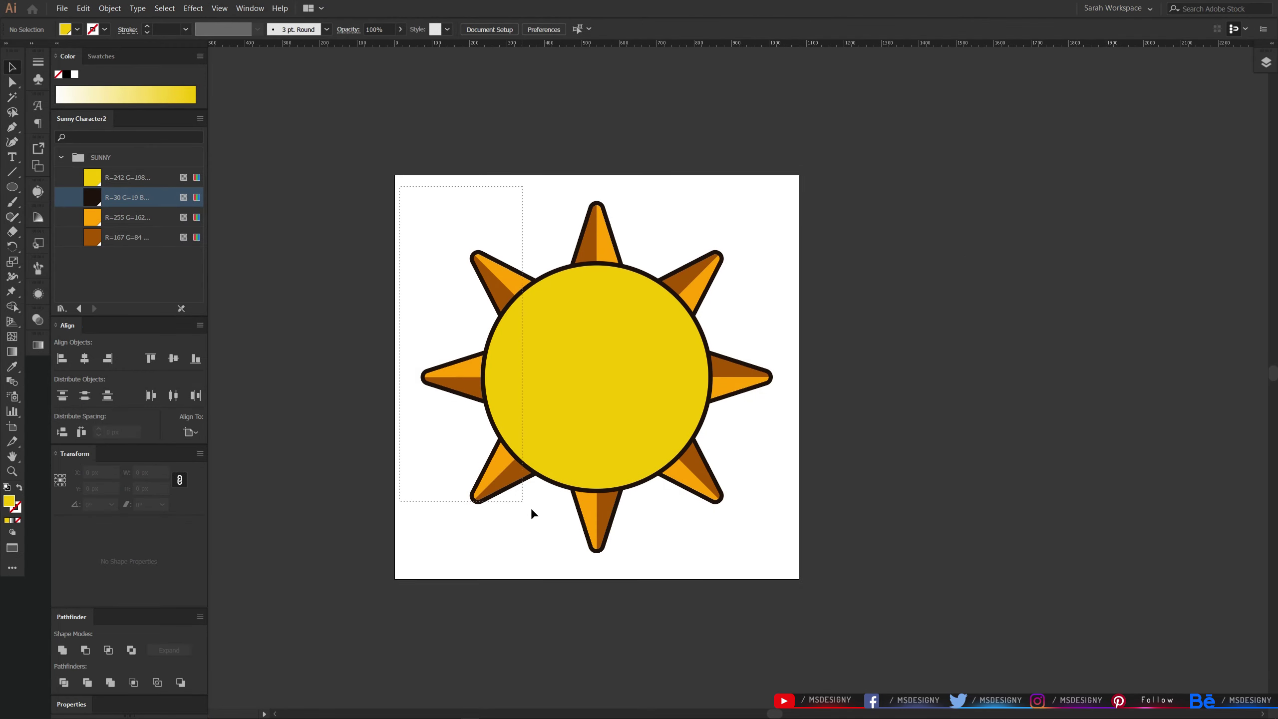
Move the sun aside, draw a tall dark-brown bar, and lay two horizontal crossbars across it
drag(617, 410, 1003, 394)
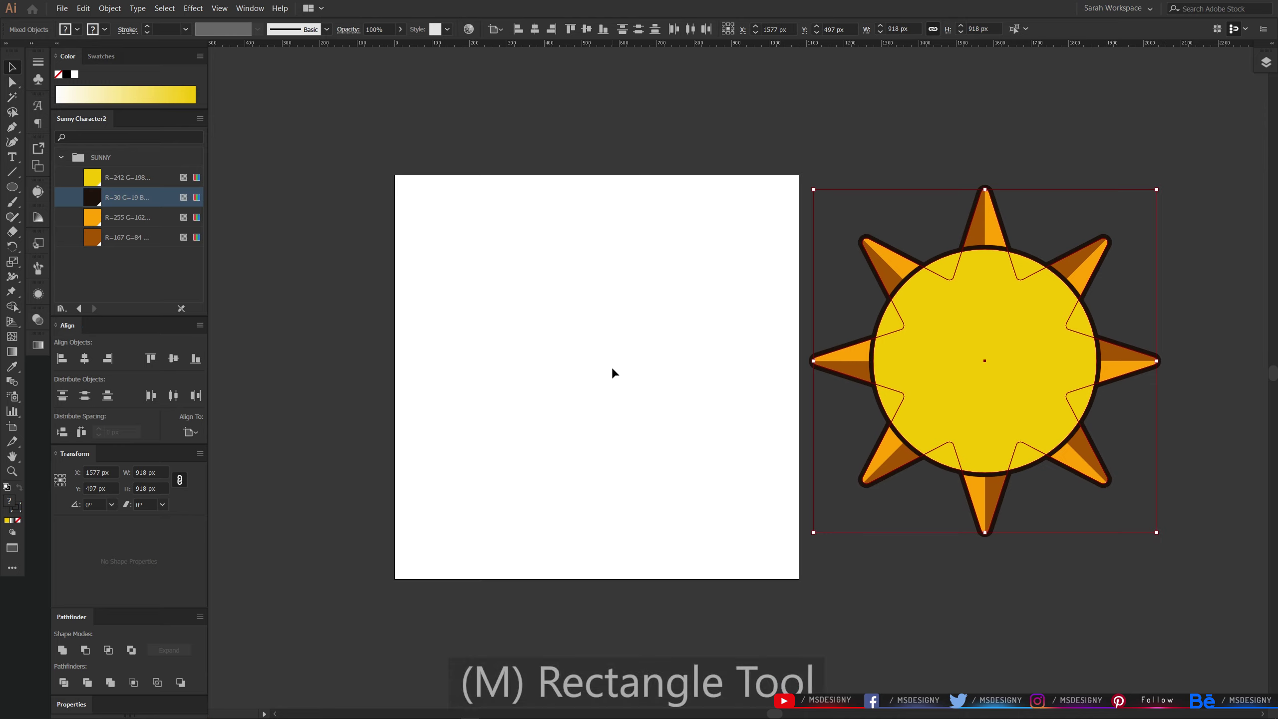
click(570, 346)
key(m)
click(95, 200)
key(ctrl+plus)
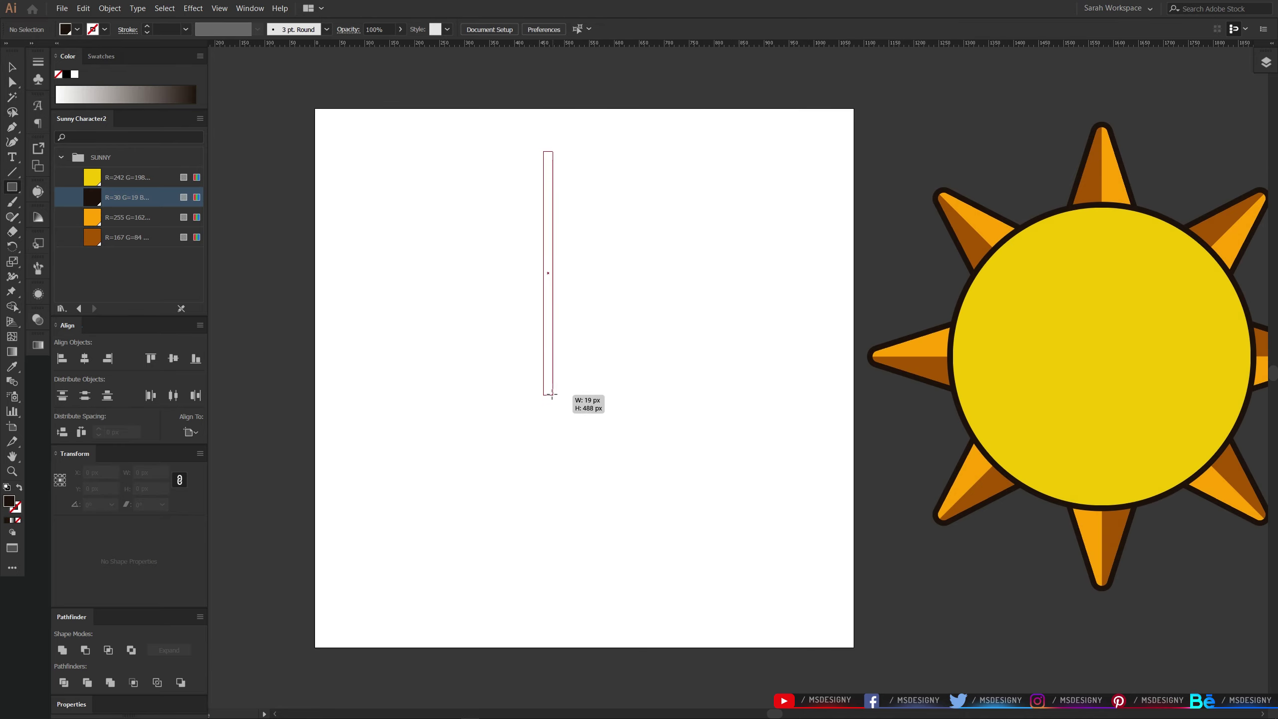
drag(558, 256, 555, 403)
drag(555, 232, 593, 234)
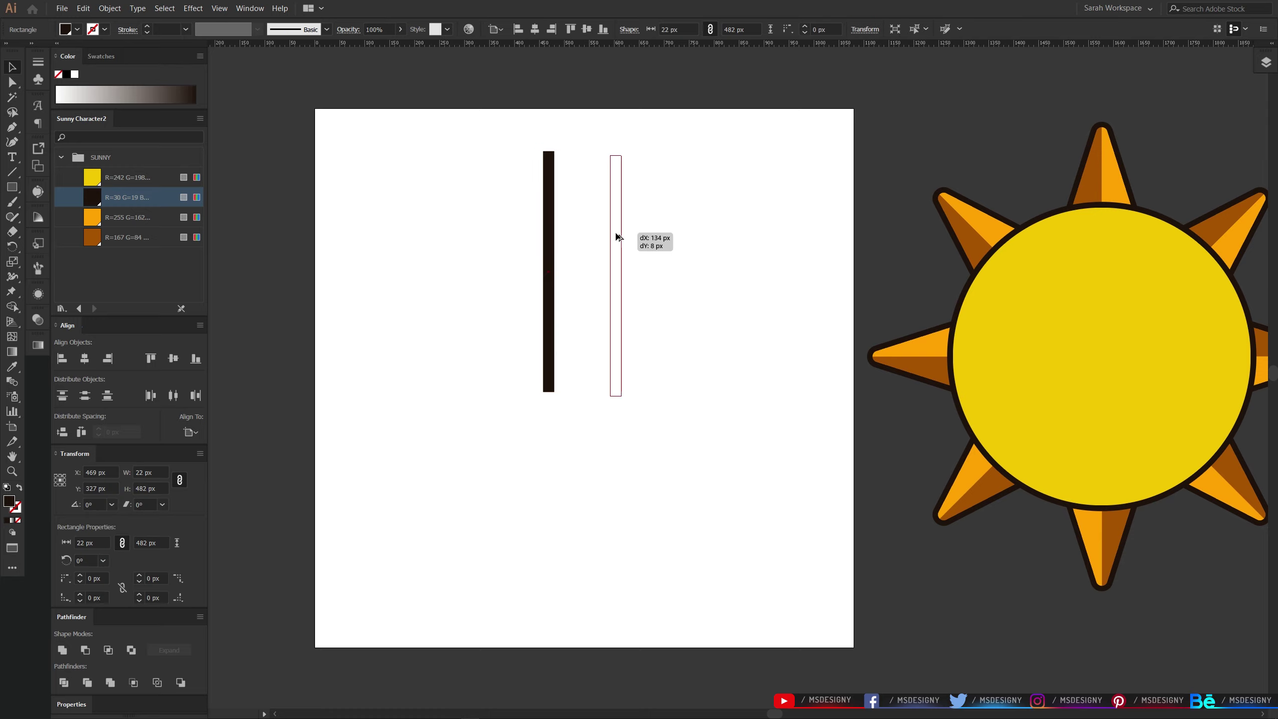
key(ctrl+plus)
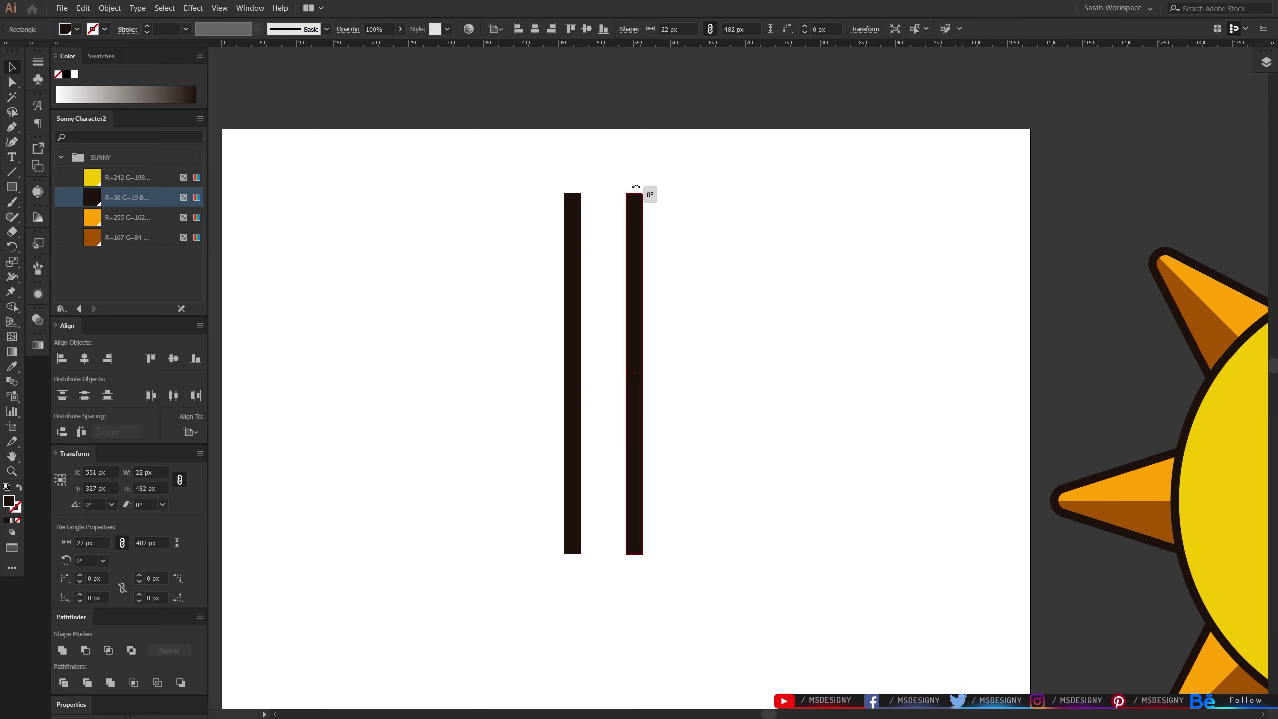
drag(636, 187, 361, 370)
mouse_move(598, 374)
mouse_down()
mouse_move(574, 218)
mouse_move(651, 273)
mouse_up()
mouse_move(379, 166)
mouse_down()
mouse_move(614, 300)
mouse_move(792, 272)
mouse_up()
Shape-build away the crossbars to split the bar, then fully round the pieces' corners
key(shift+m)
drag(564, 217, 433, 218)
key(a)
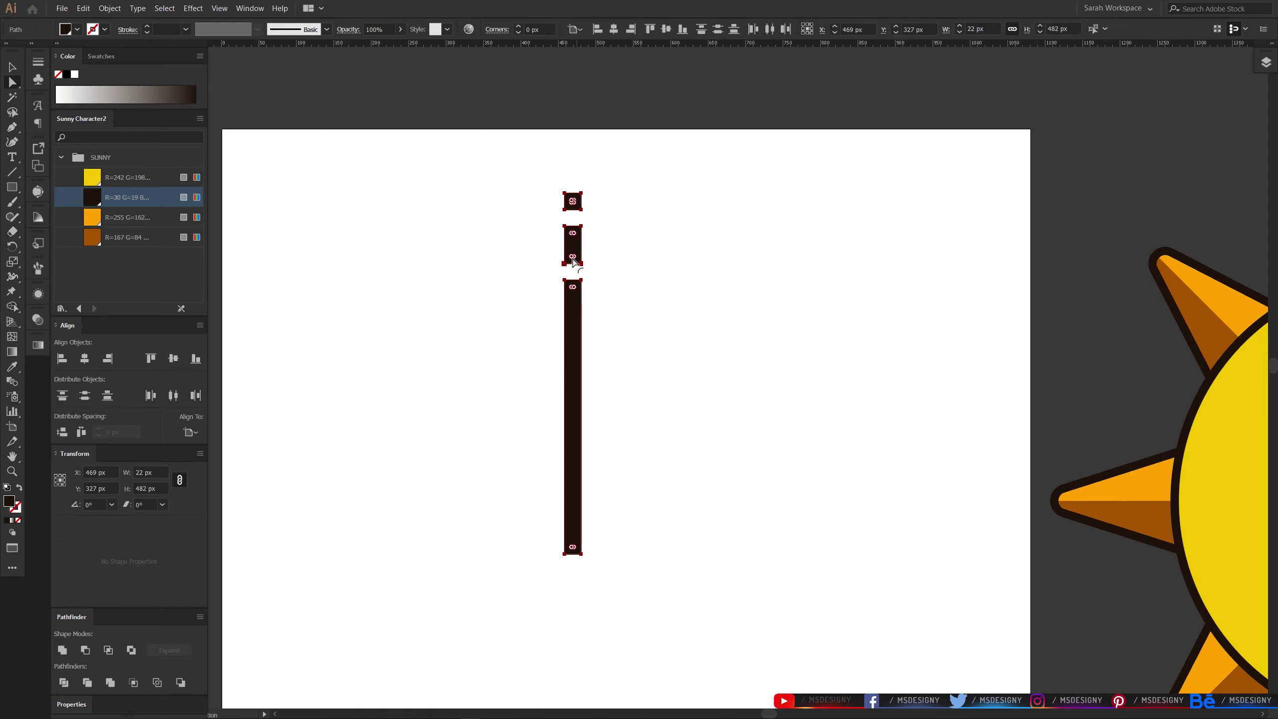
drag(573, 257, 599, 226)
click(707, 251)
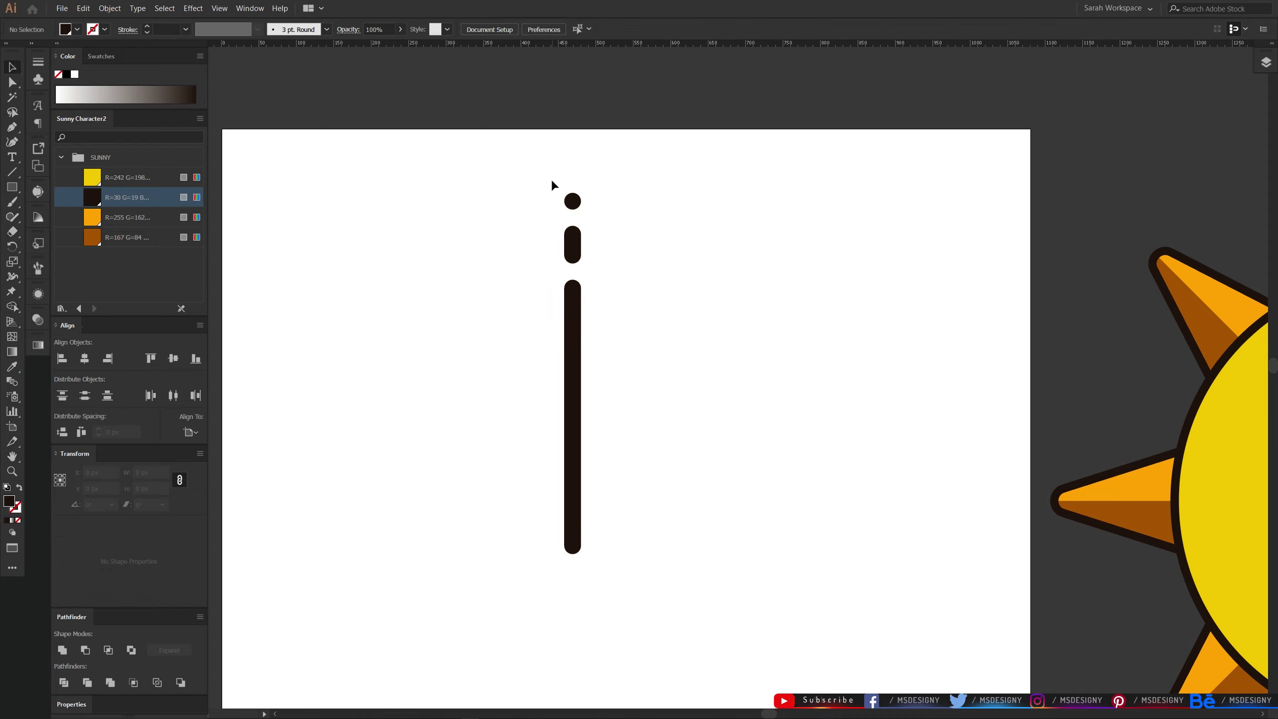
Group the dot, dash and long bar and move the ray toward the artboard centre
click(575, 204)
drag(588, 249, 573, 244)
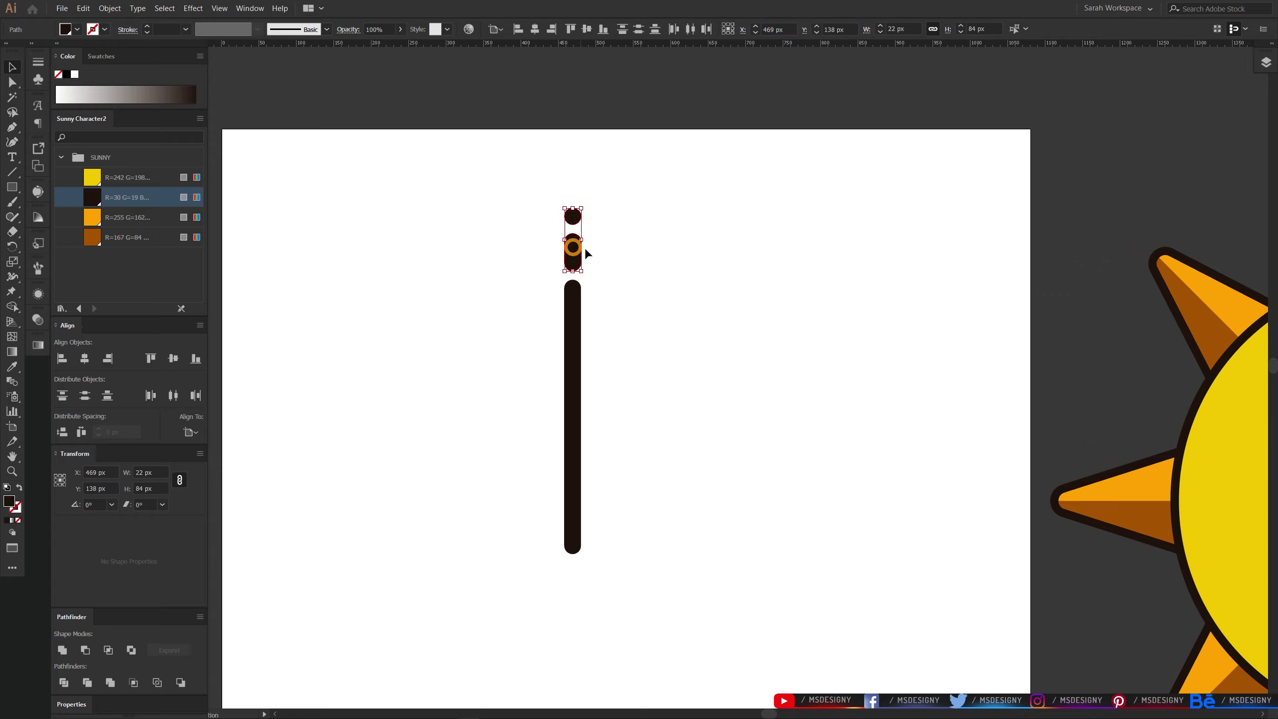
key(ctrl+g)
drag(609, 288, 630, 292)
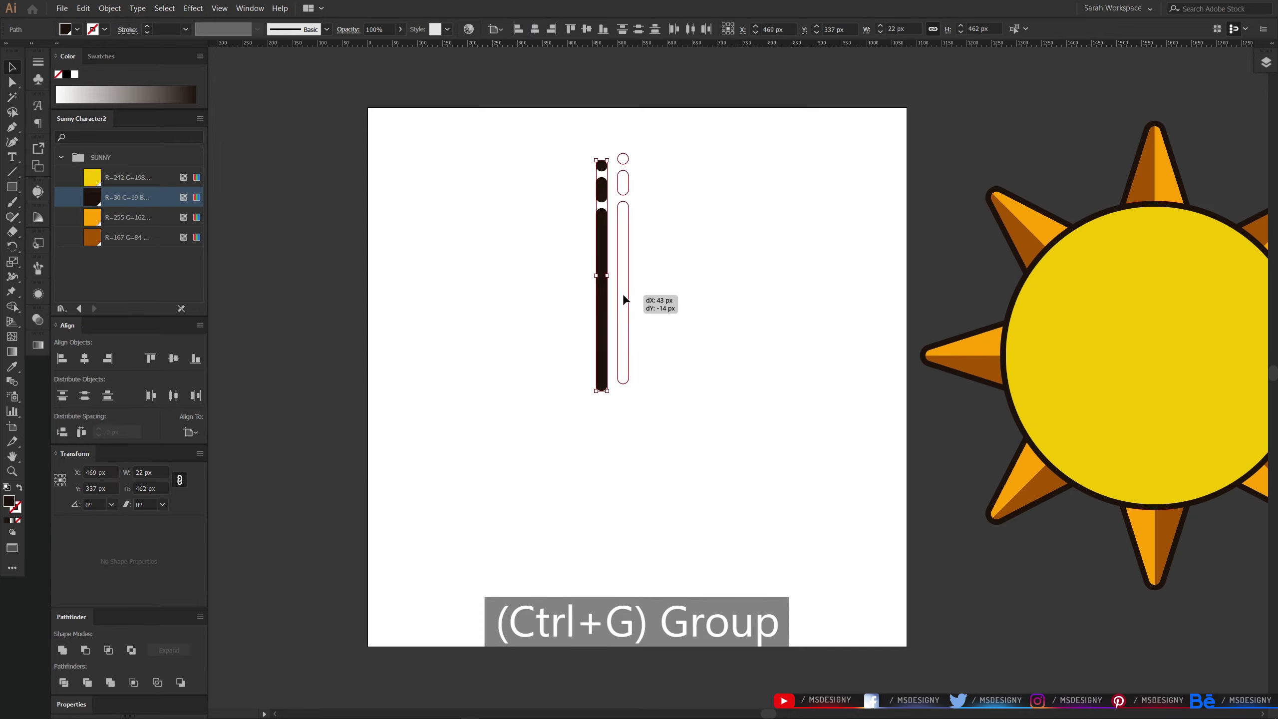
Apply a Transform effect with 7 copies at 45°, then Expand Appearance into paths
click(193, 8)
mouse_move(222, 90)
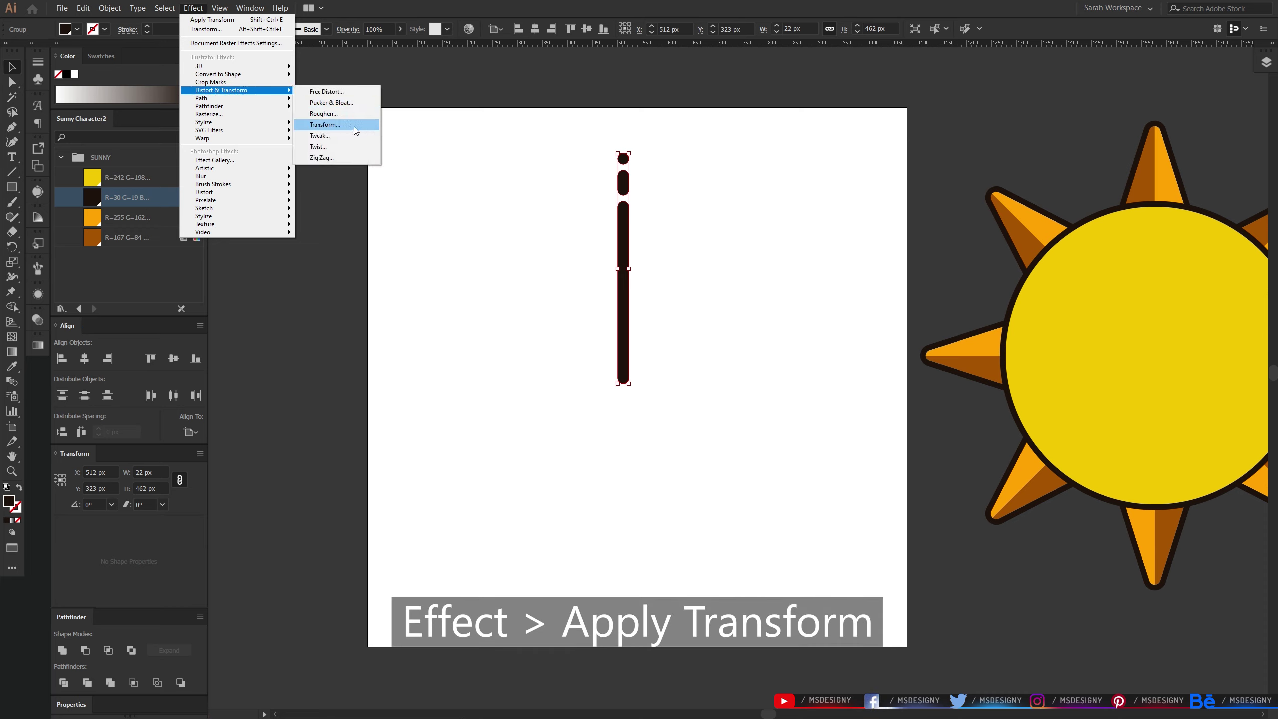
click(356, 130)
click(976, 467)
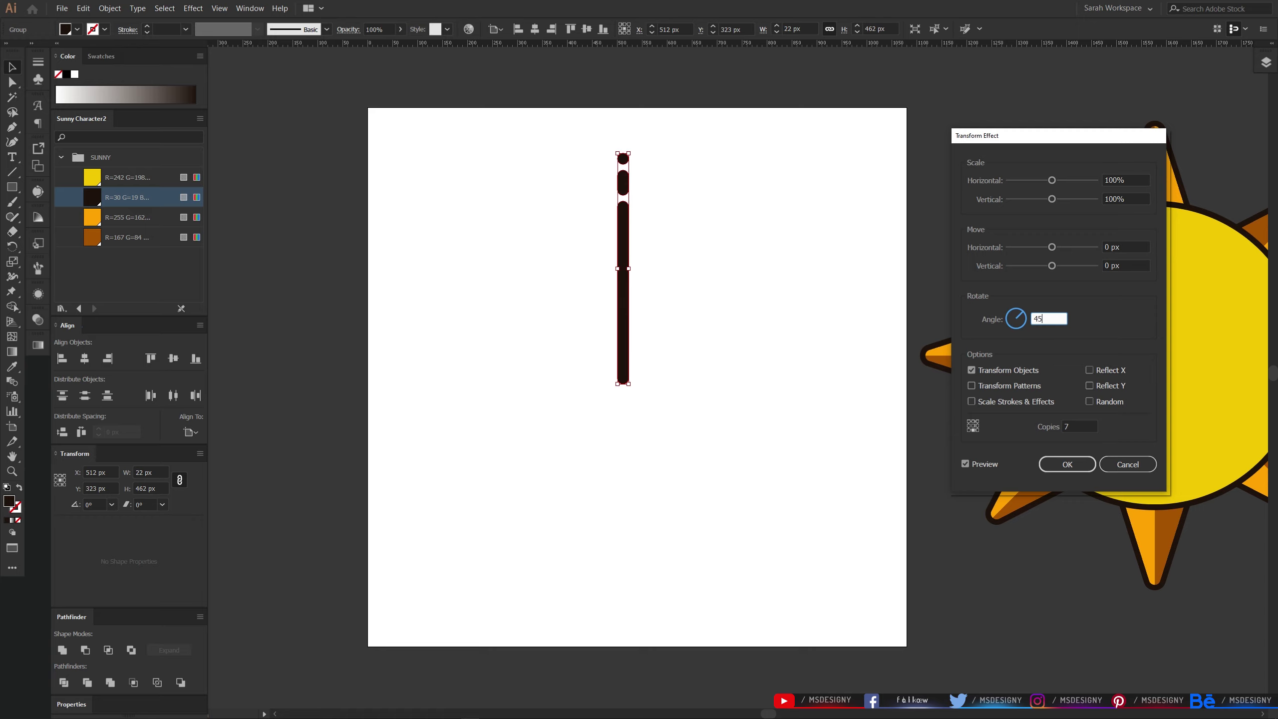
key(Tab)
key(Return)
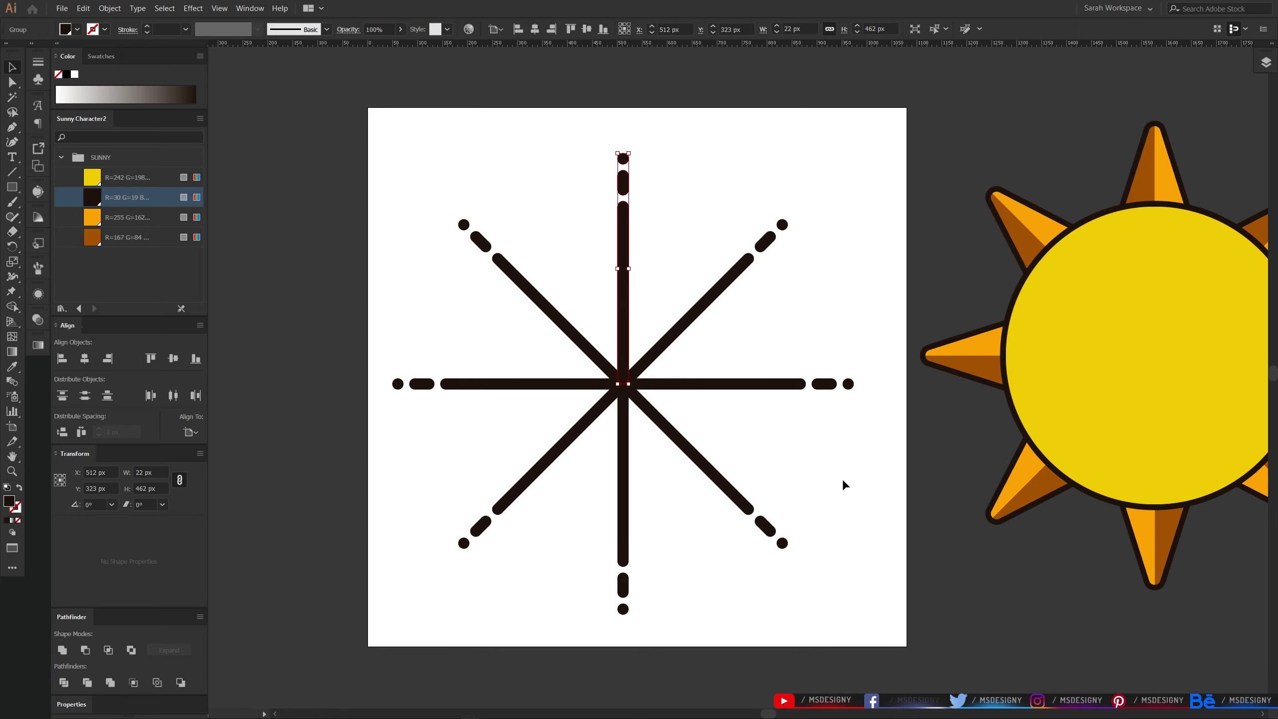
drag(623, 384, 619, 379)
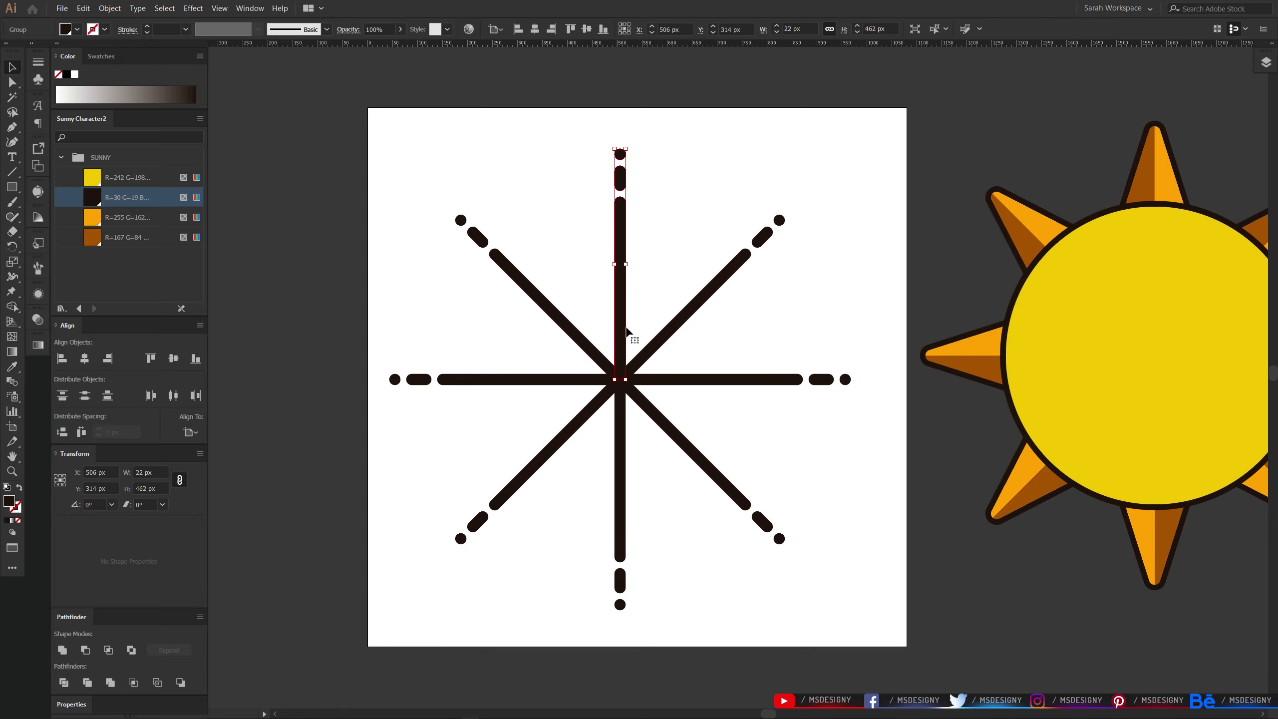
click(109, 8)
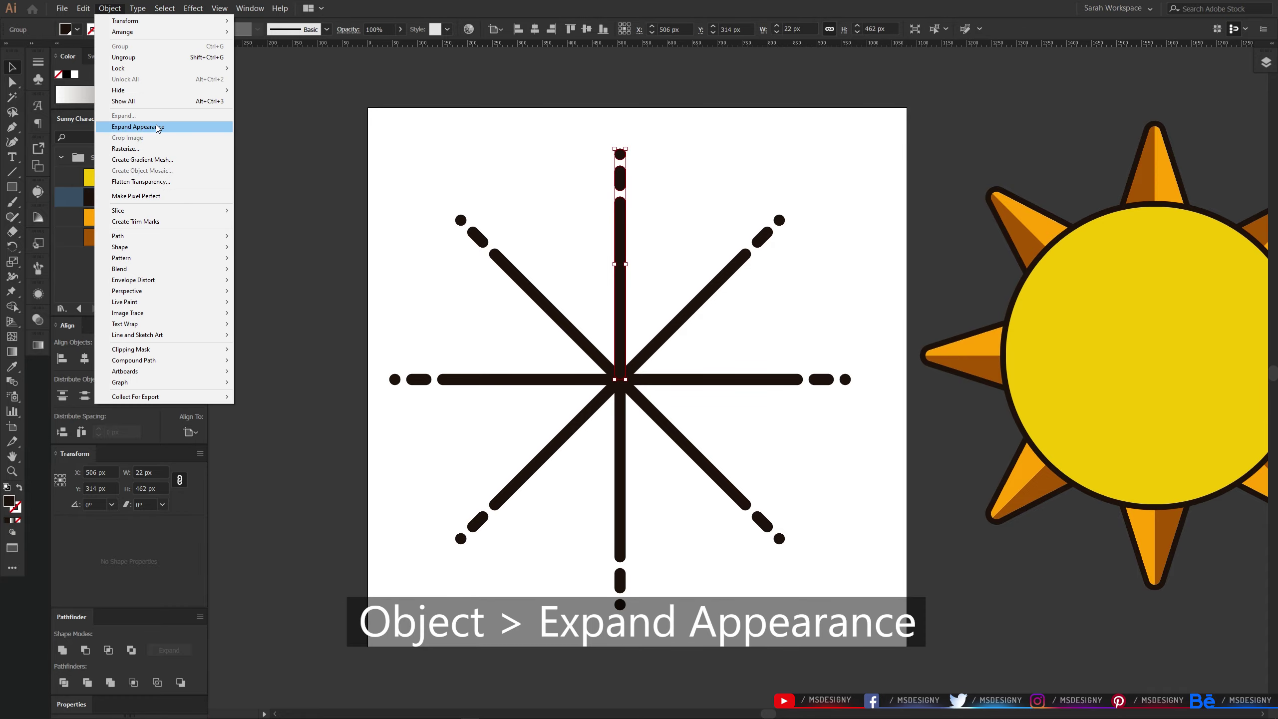
click(177, 127)
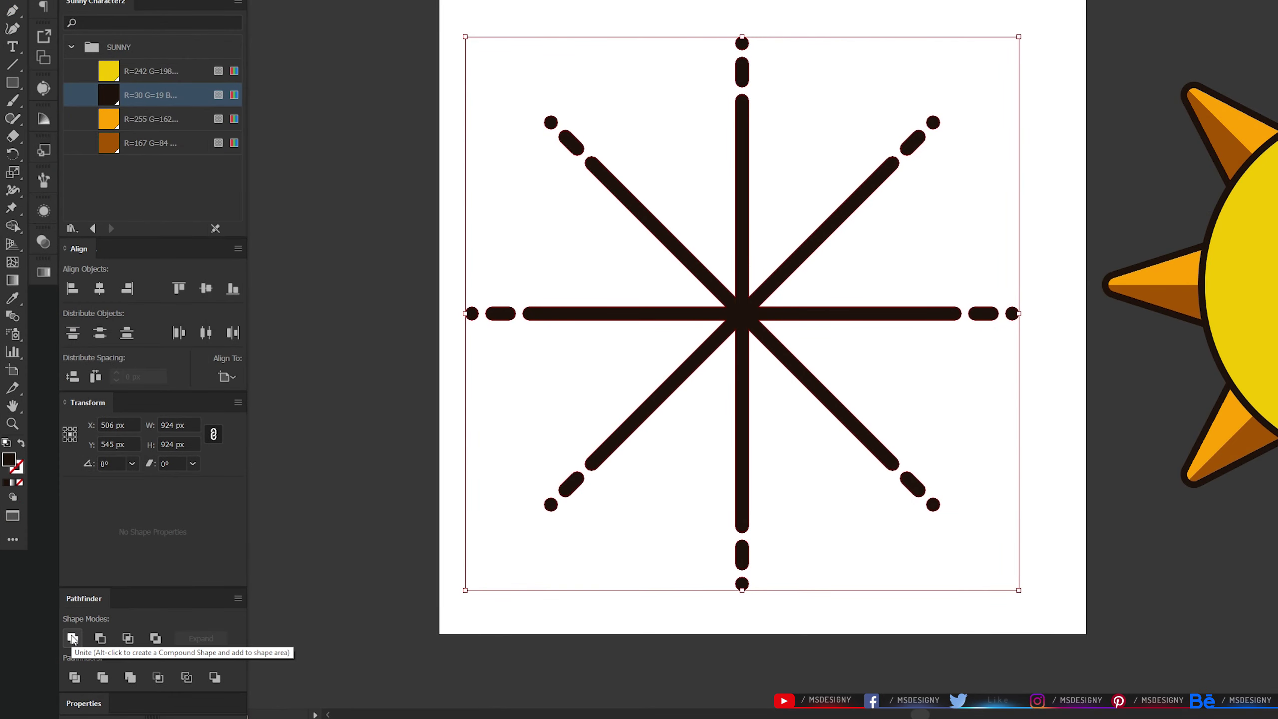
Rotate the starburst 22.5° and centre it on the sun
click(100, 464)
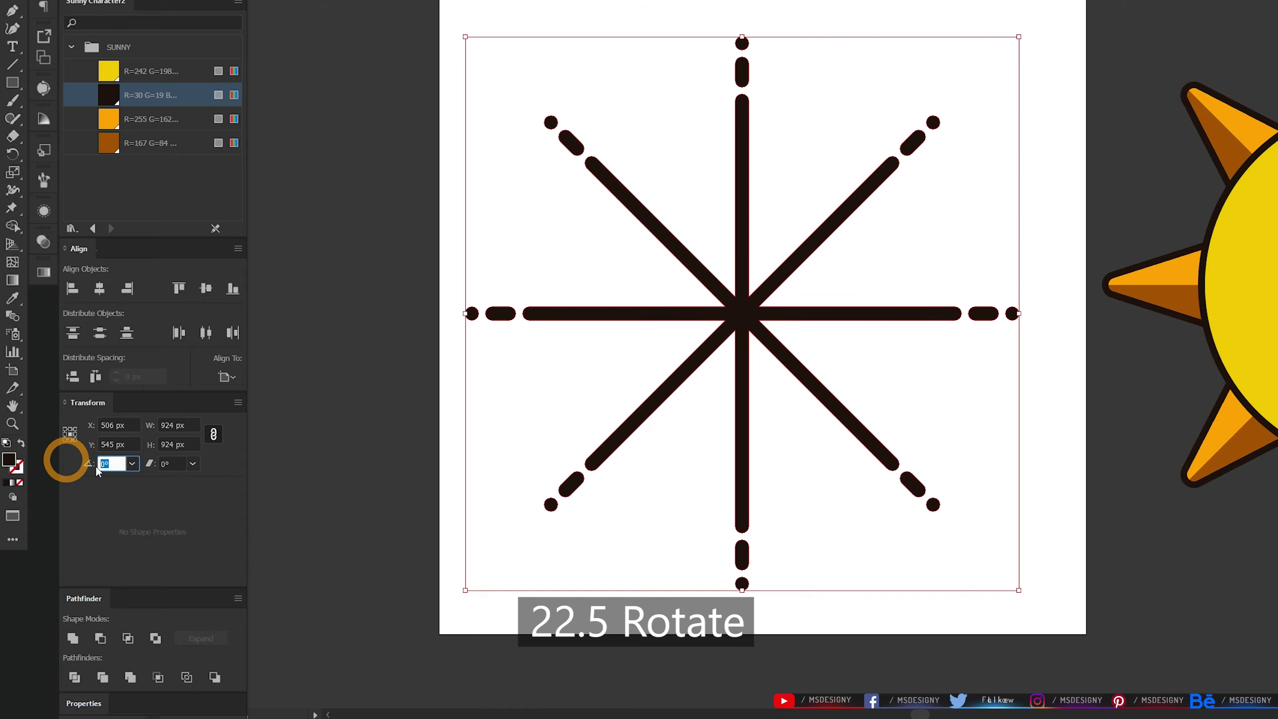
text(22.5)
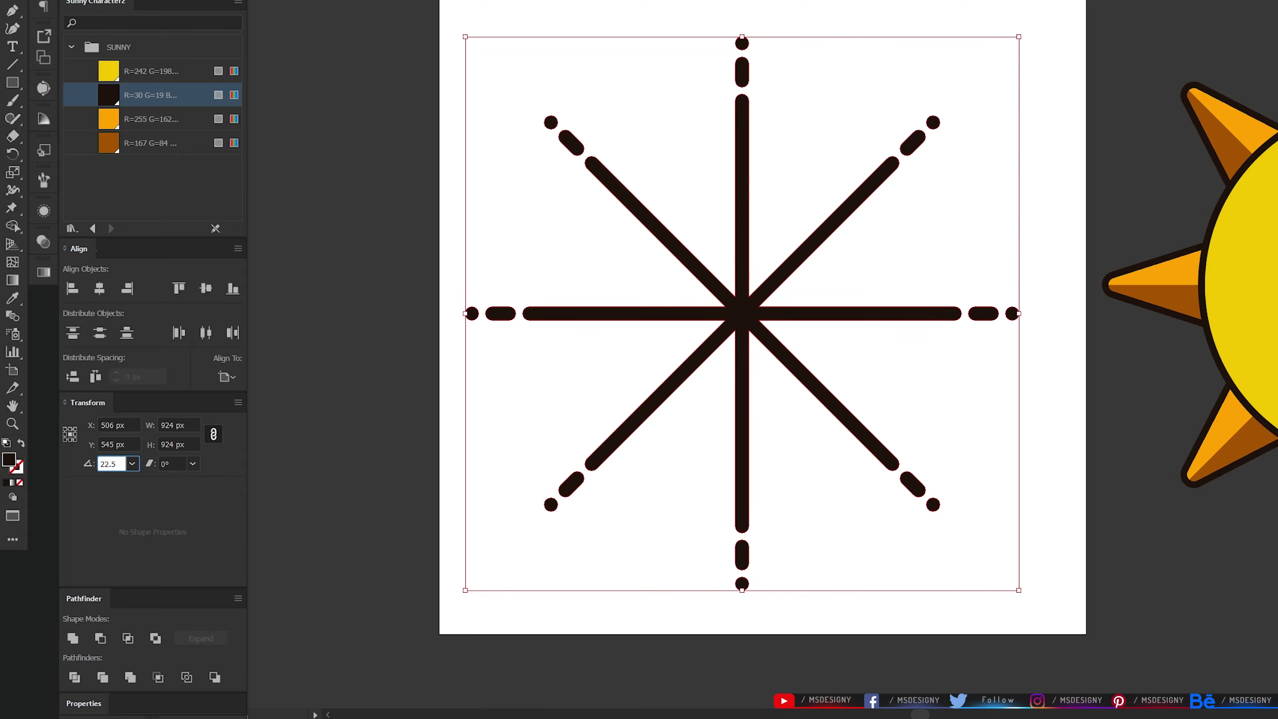
key(Return)
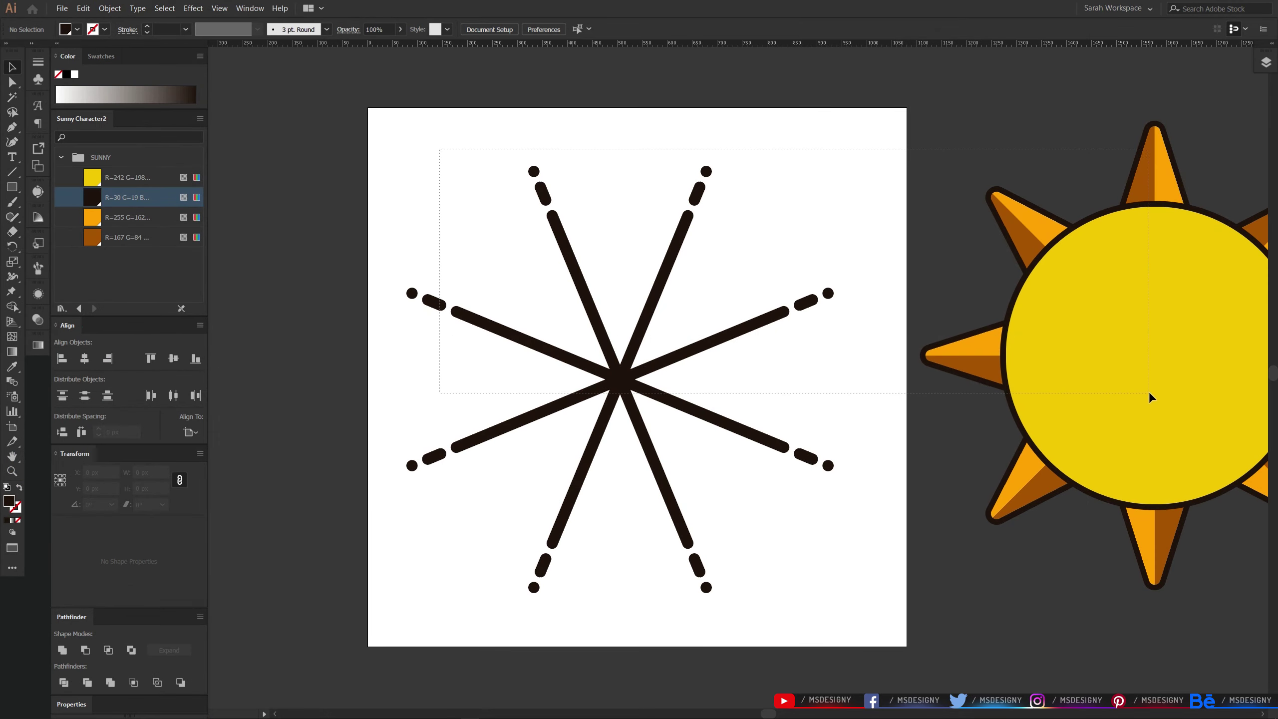
shift+click(1151, 394)
click(173, 359)
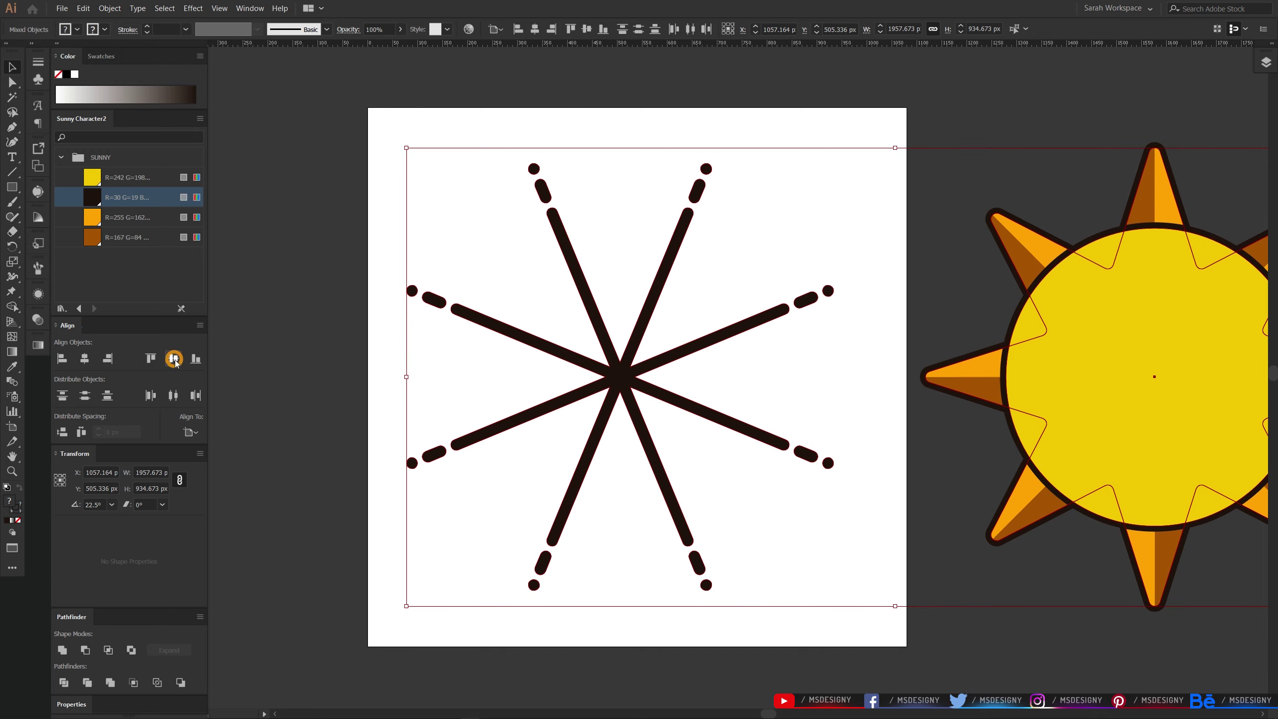
click(84, 358)
click(970, 380)
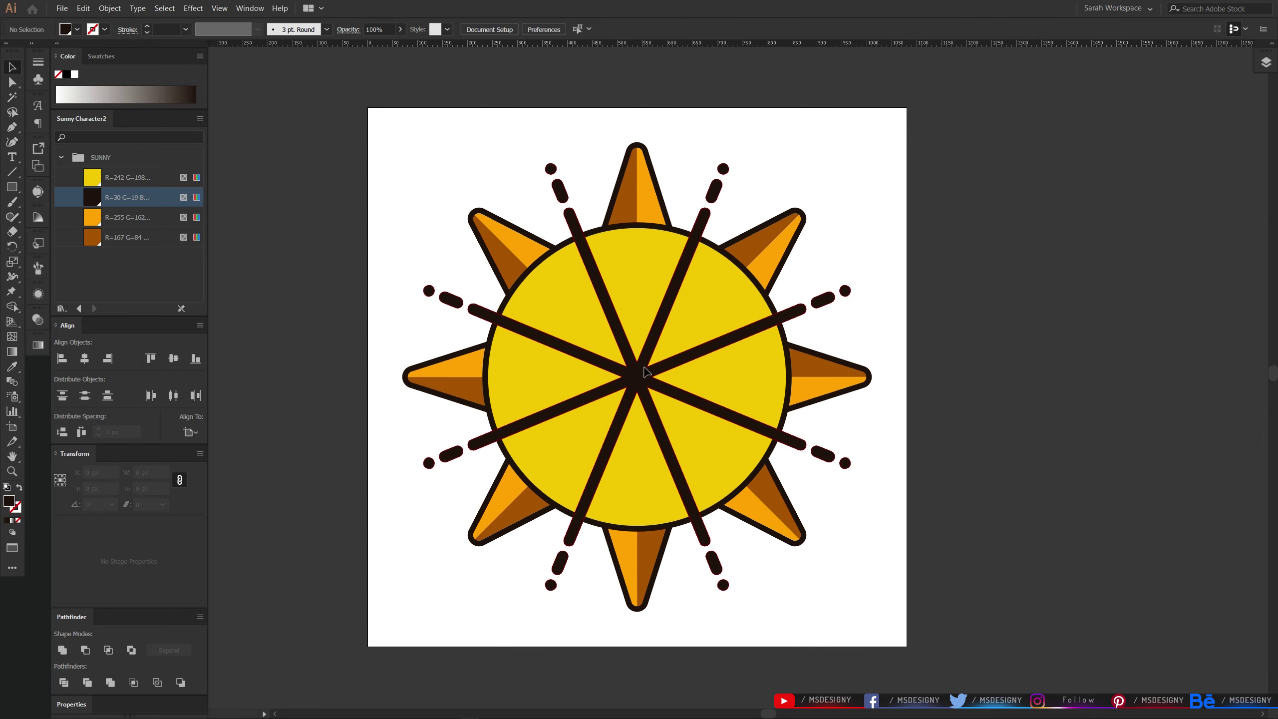
Send the starburst behind the sun circle, shrink it so only short dashes show, then select the sun
click(617, 375)
key(ctrl+shift+bracketleft)
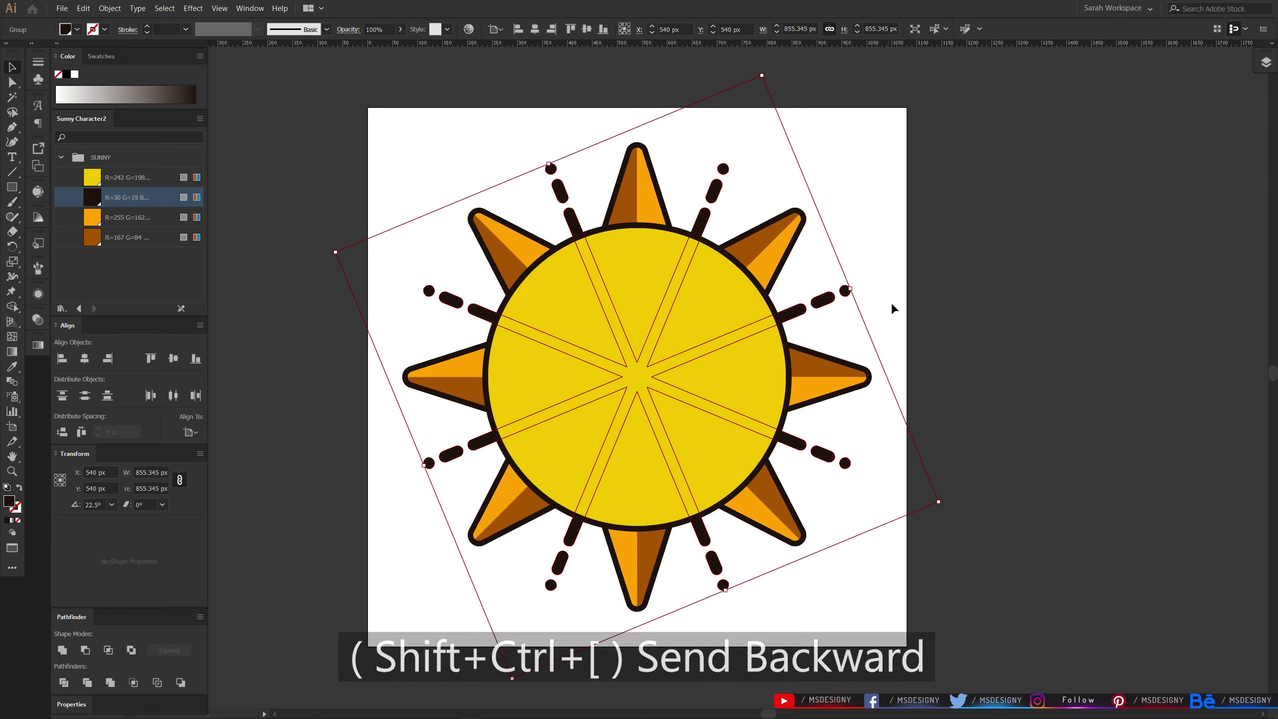
click(937, 307)
click(792, 310)
mouse_move(762, 75)
mouse_down()
mouse_move(747, 112)
mouse_move(756, 100)
mouse_up()
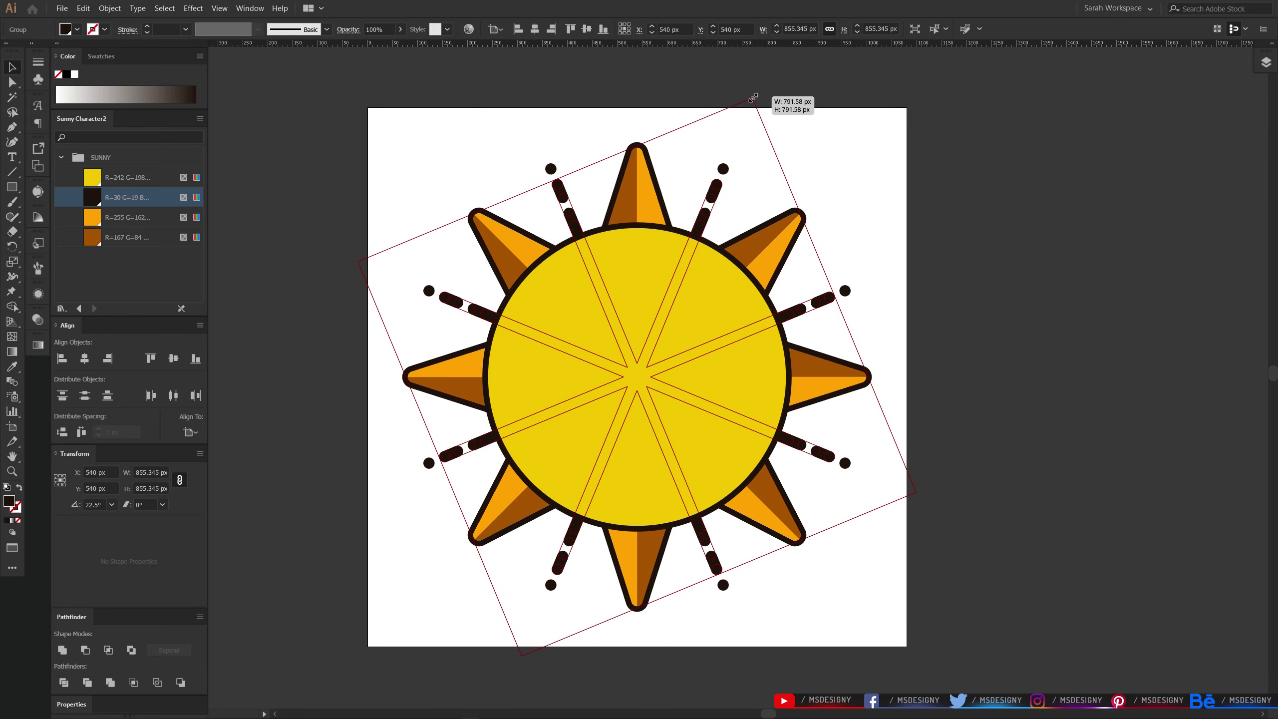
click(1004, 251)
key(ctrl+minus)
click(578, 316)
Move the sun off the artboard to the right, leaving the artboard empty
drag(614, 400, 903, 396)
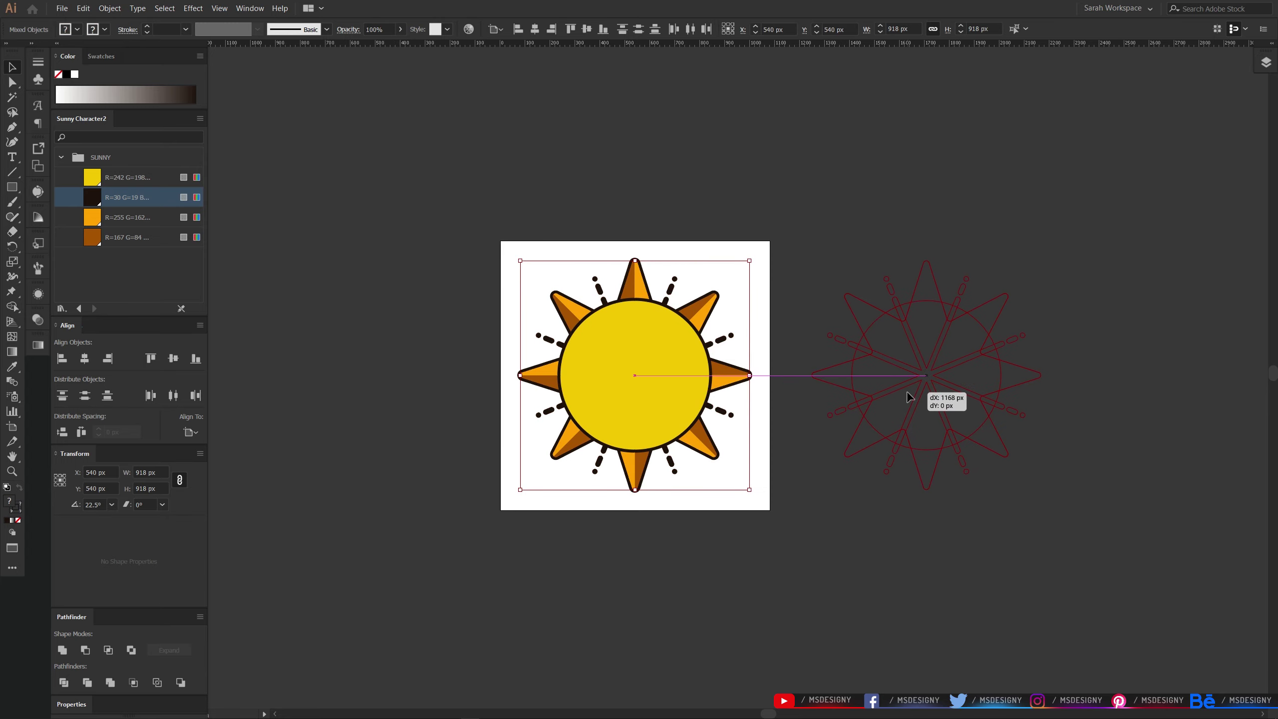
click(708, 328)
key(ctrl+plus)
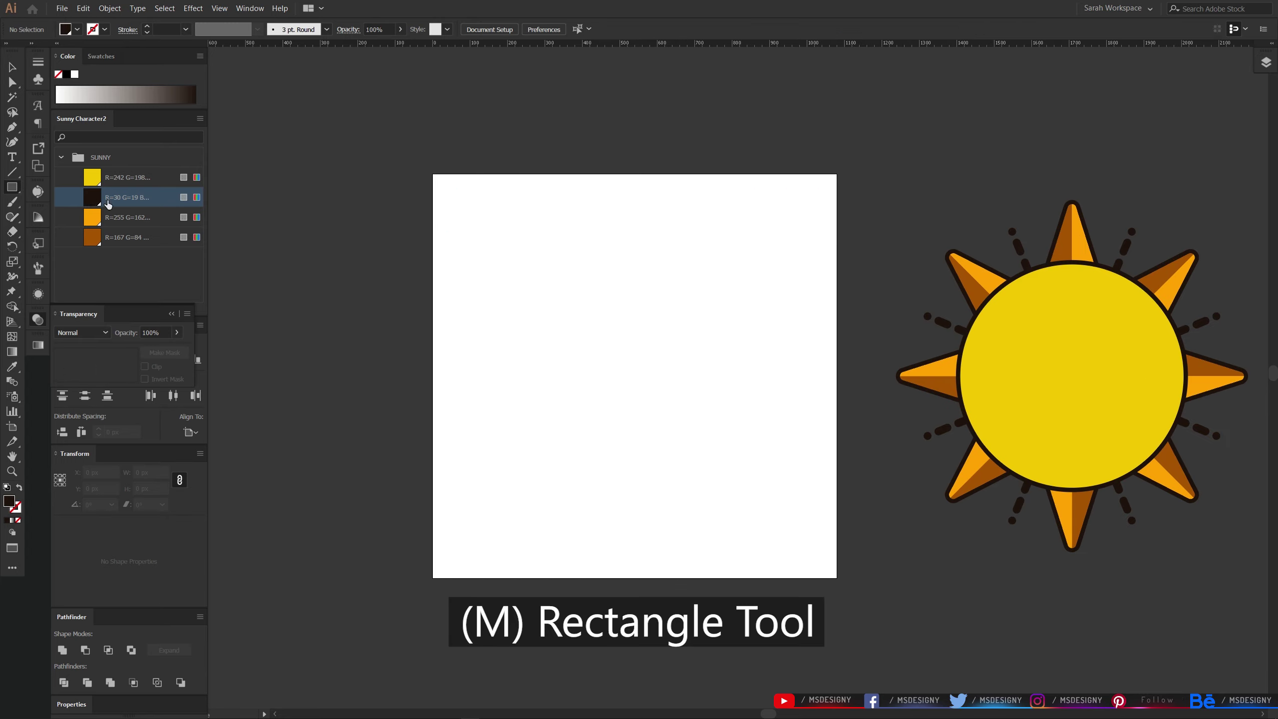
Draw a long thin dark rectangle and place it across the top of the artboard
drag(1217, 343, 917, 359)
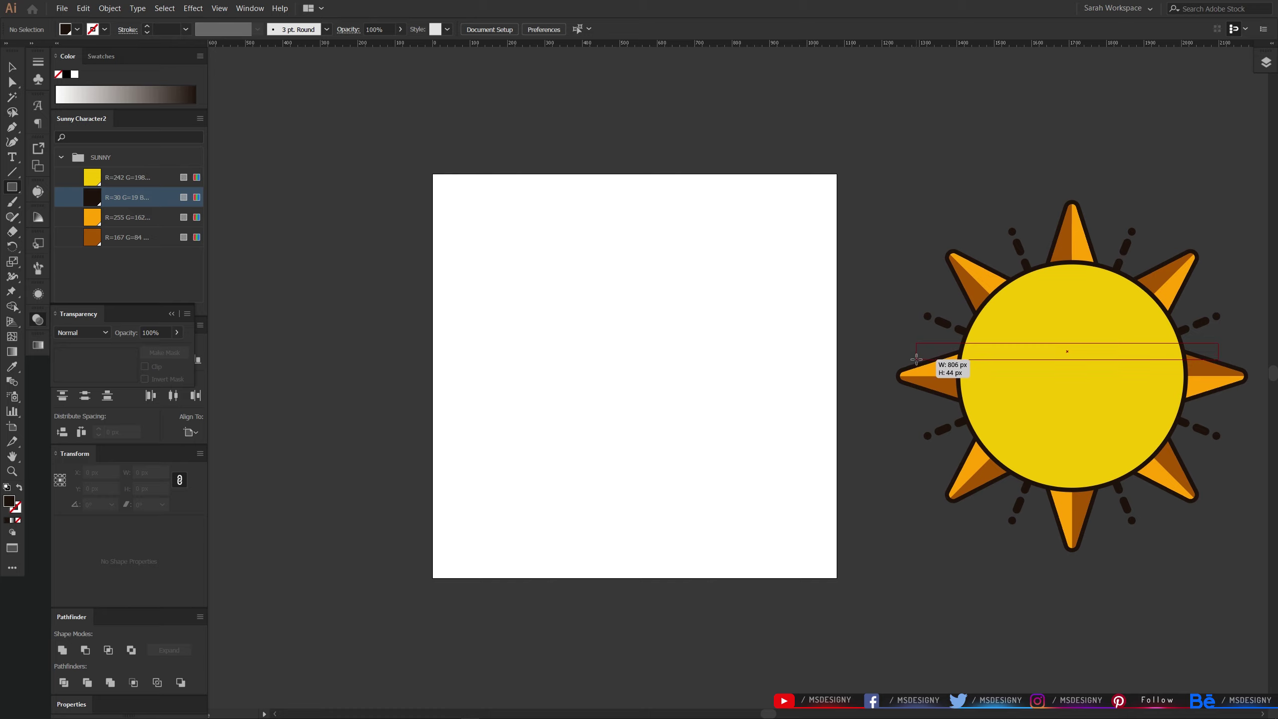
key(v)
mouse_move(1058, 354)
mouse_down()
mouse_move(600, 347)
mouse_move(622, 346)
mouse_move(682, 170)
mouse_up()
key(ctrl+plus)
Pen-draw the lens's straight right, bottom and left sides under the bar's right end
key(p)
click(820, 189)
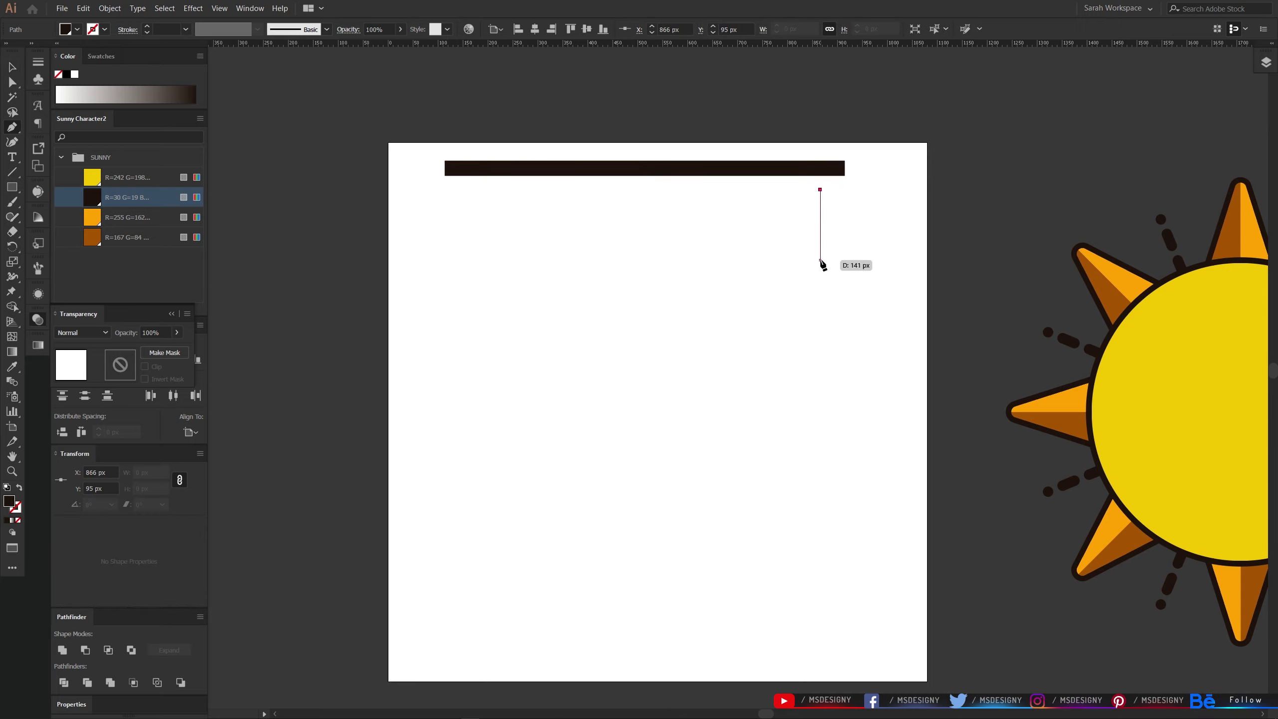
click(821, 260)
click(690, 260)
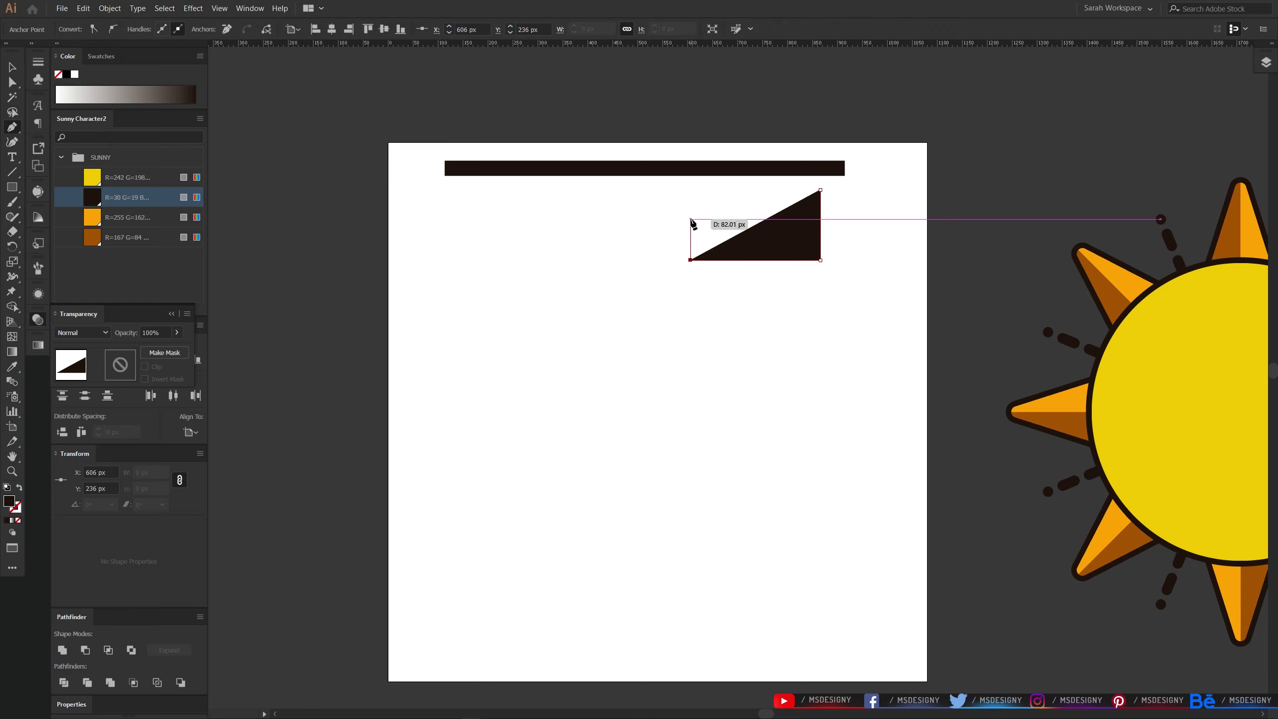
click(690, 219)
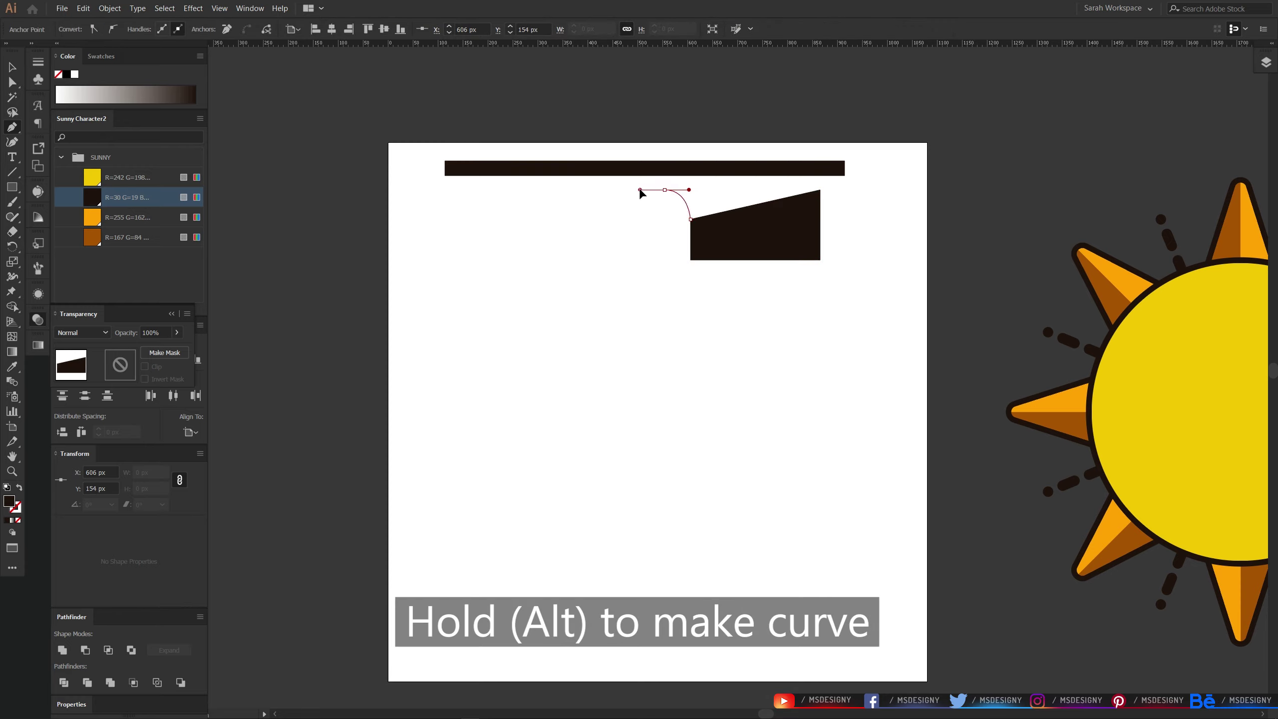
Curve the lens's top-left edge, close the path, and round both bottom corners
drag(640, 193, 637, 190)
alt+click(664, 190)
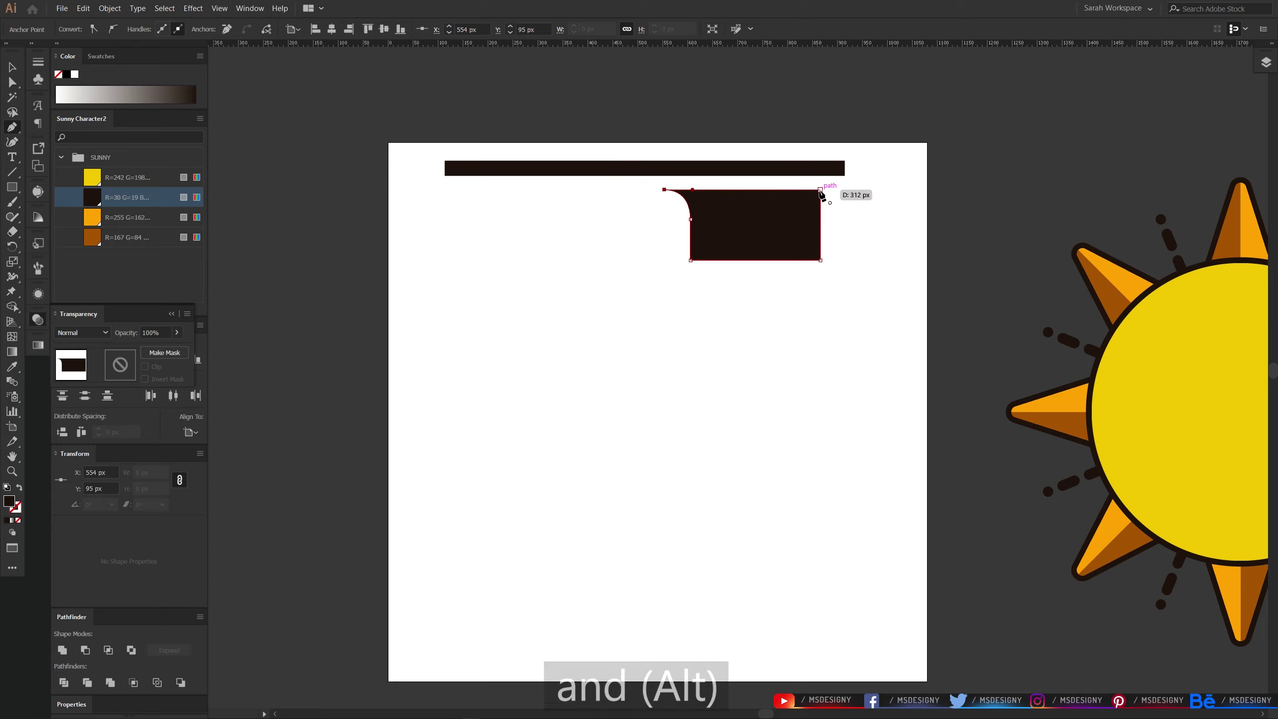
click(820, 190)
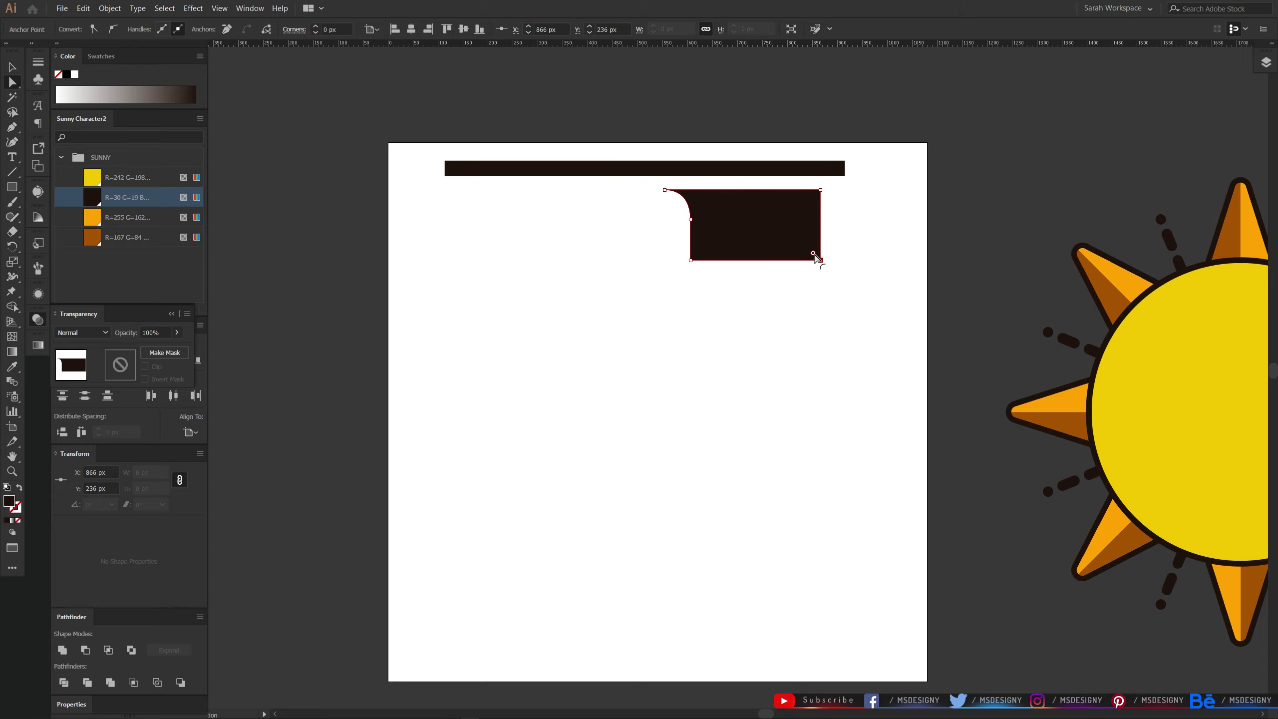
drag(776, 227, 775, 228)
mouse_move(677, 238)
mouse_down()
mouse_move(714, 244)
mouse_move(750, 328)
mouse_move(747, 226)
mouse_up()
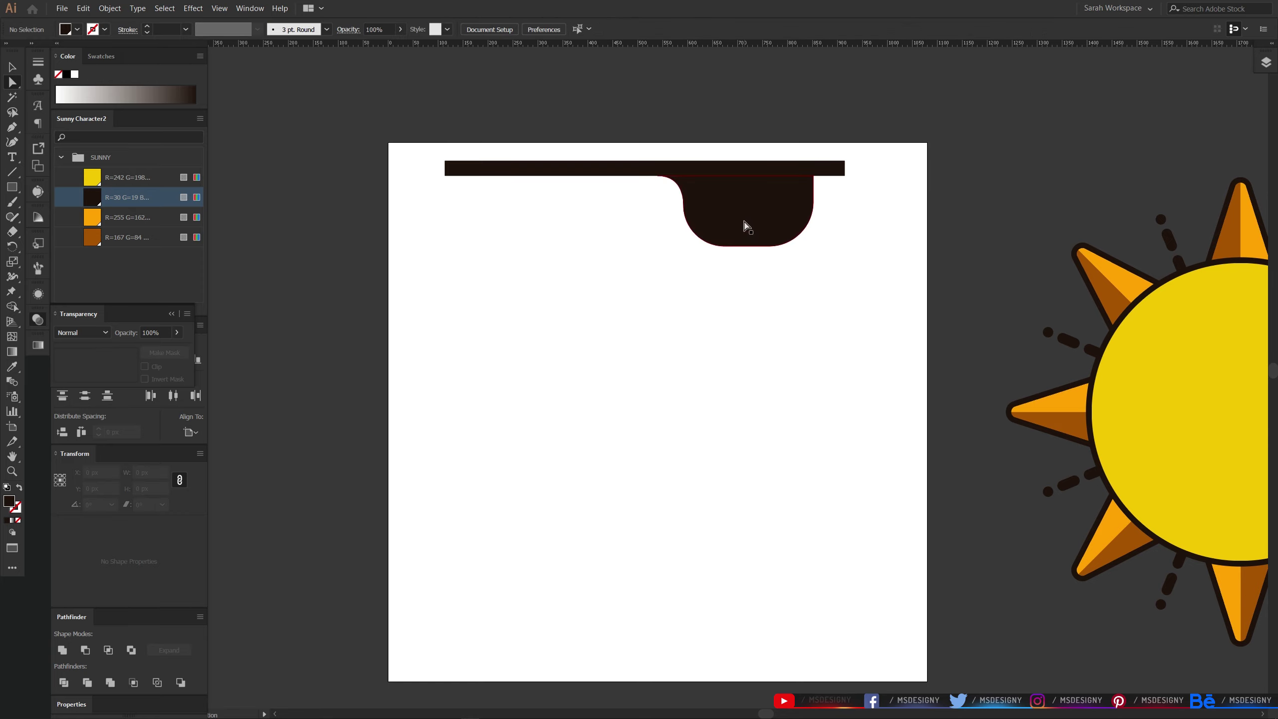
Make a vertically mirrored copy of the lens and place it under the bar's left side
click(747, 227)
right_click(746, 222)
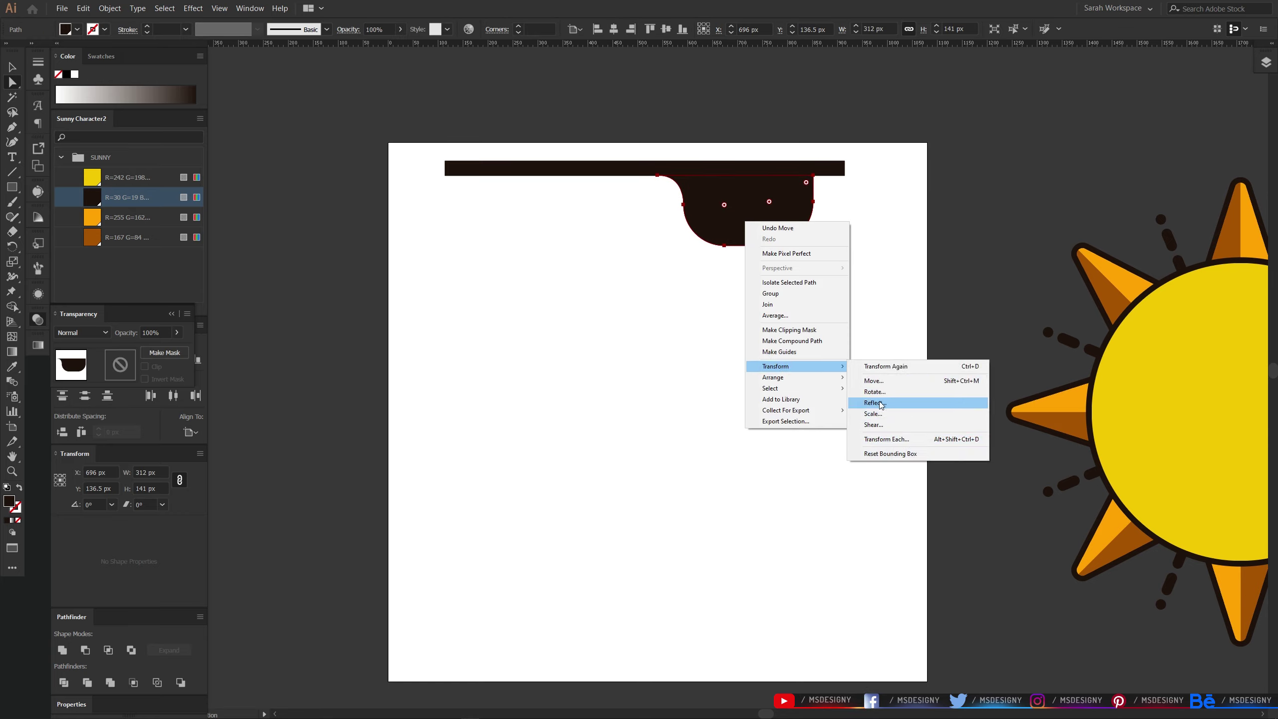
click(875, 402)
click(764, 373)
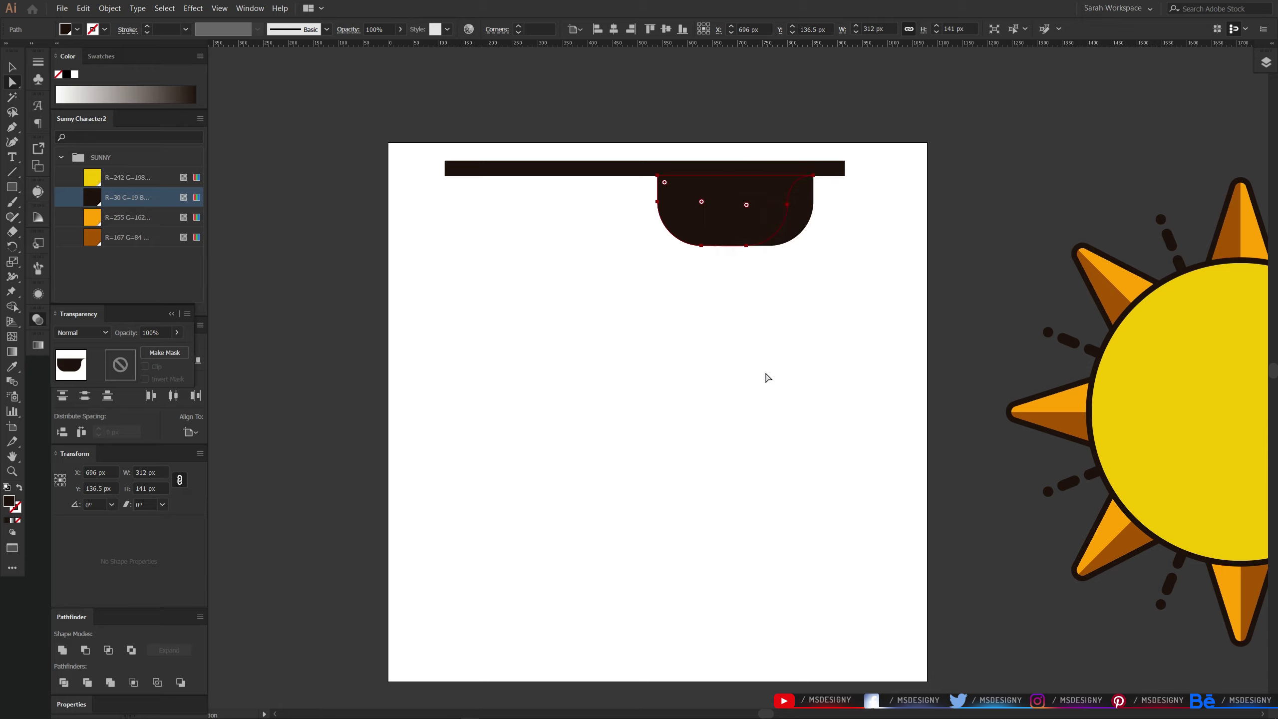
mouse_move(723, 225)
mouse_down()
mouse_move(560, 237)
mouse_move(590, 230)
mouse_up()
Select both lenses and move them lower on the artboard
key(v)
mouse_move(785, 293)
mouse_down()
mouse_move(550, 223)
mouse_move(598, 272)
mouse_up()
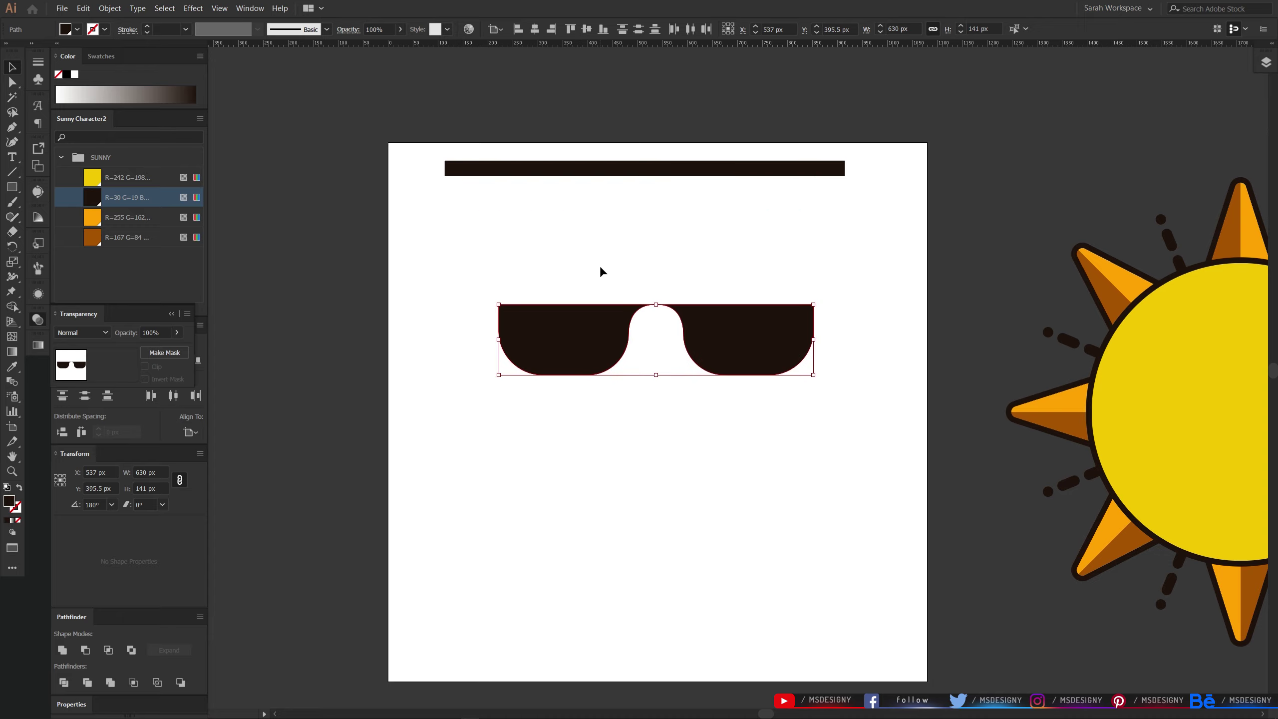
drag(570, 334, 579, 337)
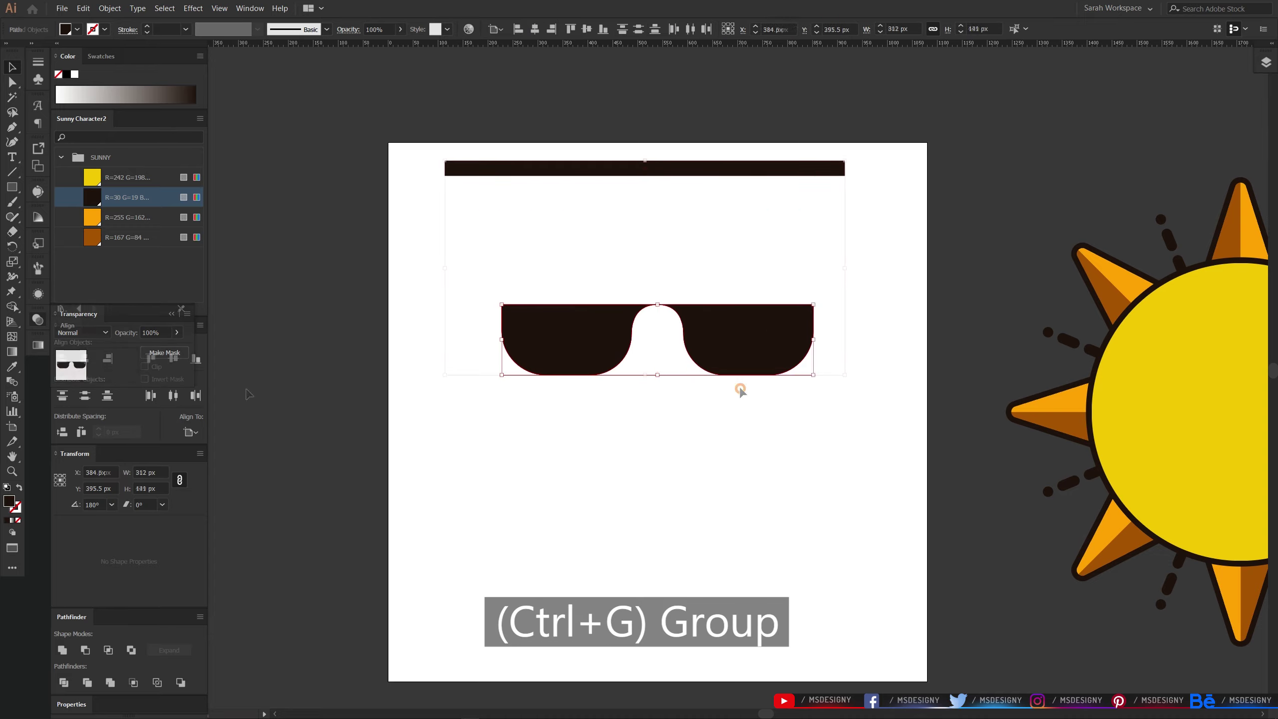
Centre the bar and lenses horizontally, top-align them, and lower the lenses beneath the bar
drag(739, 385, 443, 151)
click(190, 432)
click(84, 358)
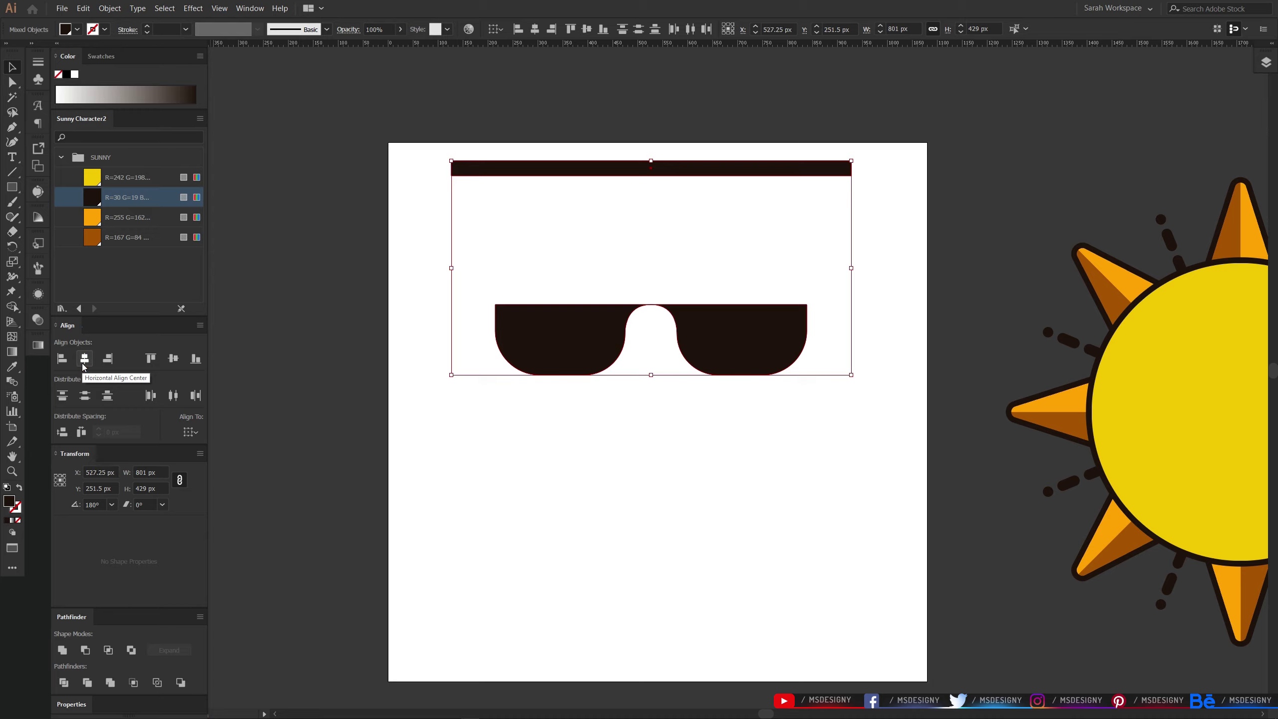
click(150, 359)
drag(579, 217, 583, 372)
Draw a tall brown rectangle above the glasses and place a copy beside it
click(444, 208)
click(91, 238)
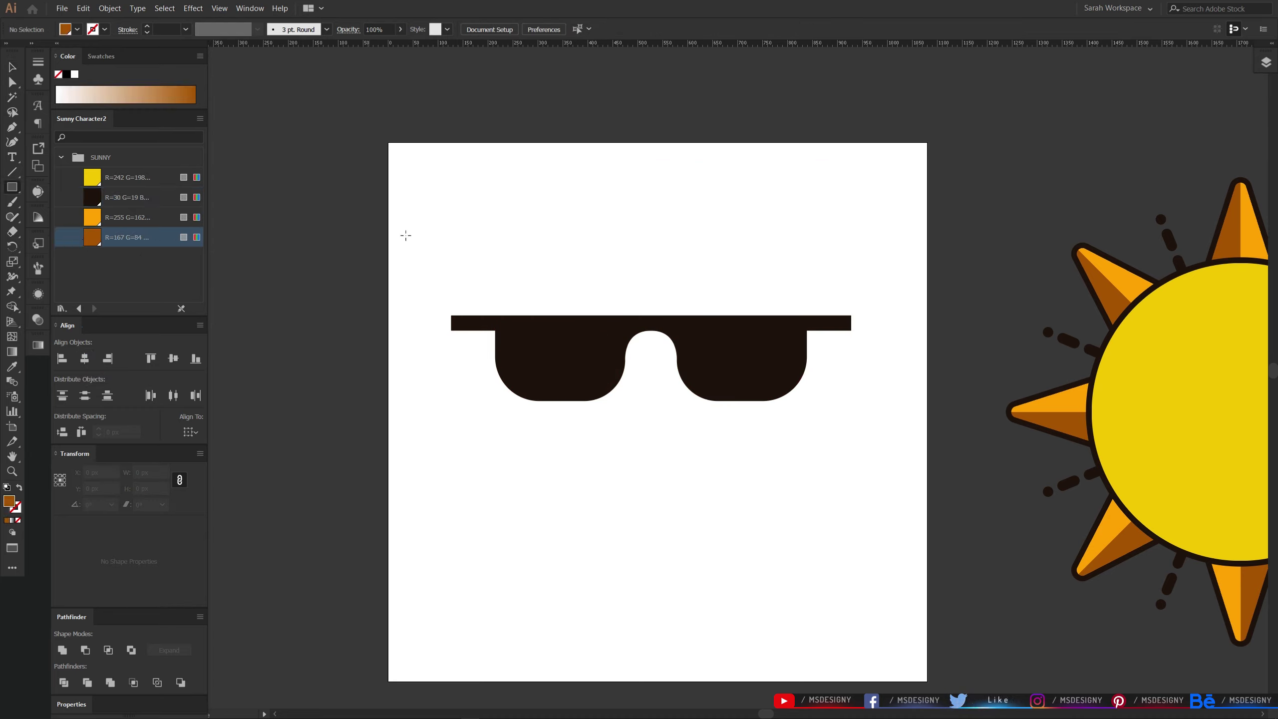
mouse_move(659, 283)
mouse_down()
mouse_move(685, 283)
mouse_move(683, 252)
mouse_up()
key(v)
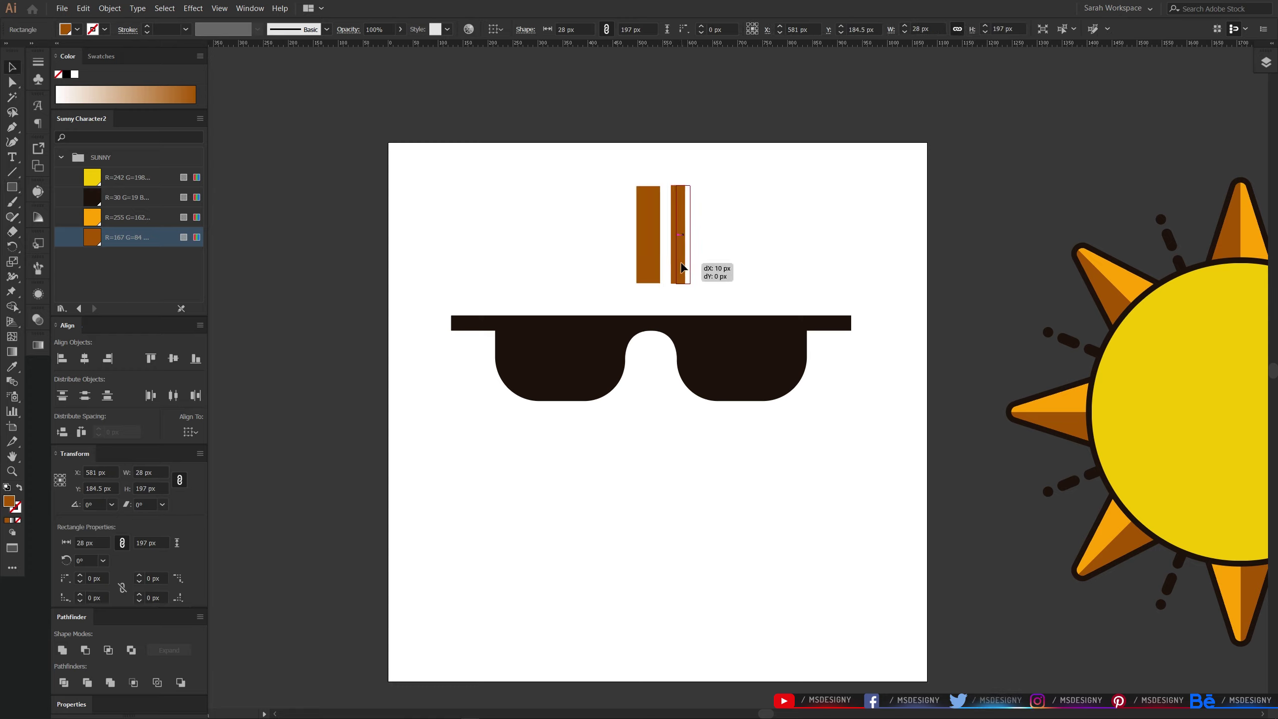
drag(599, 166, 689, 300)
Stretch the two brown stripes, slant them, and lengthen them over the left lens
drag(654, 250, 547, 347)
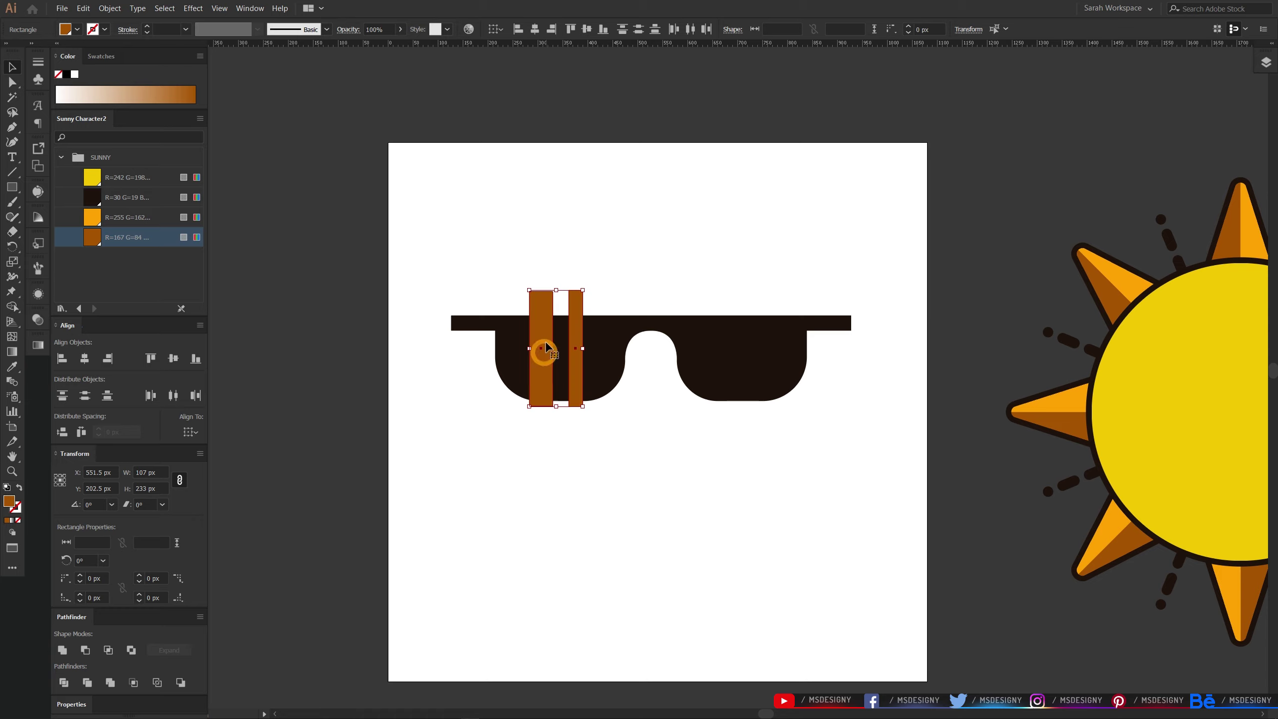
drag(558, 286, 589, 287)
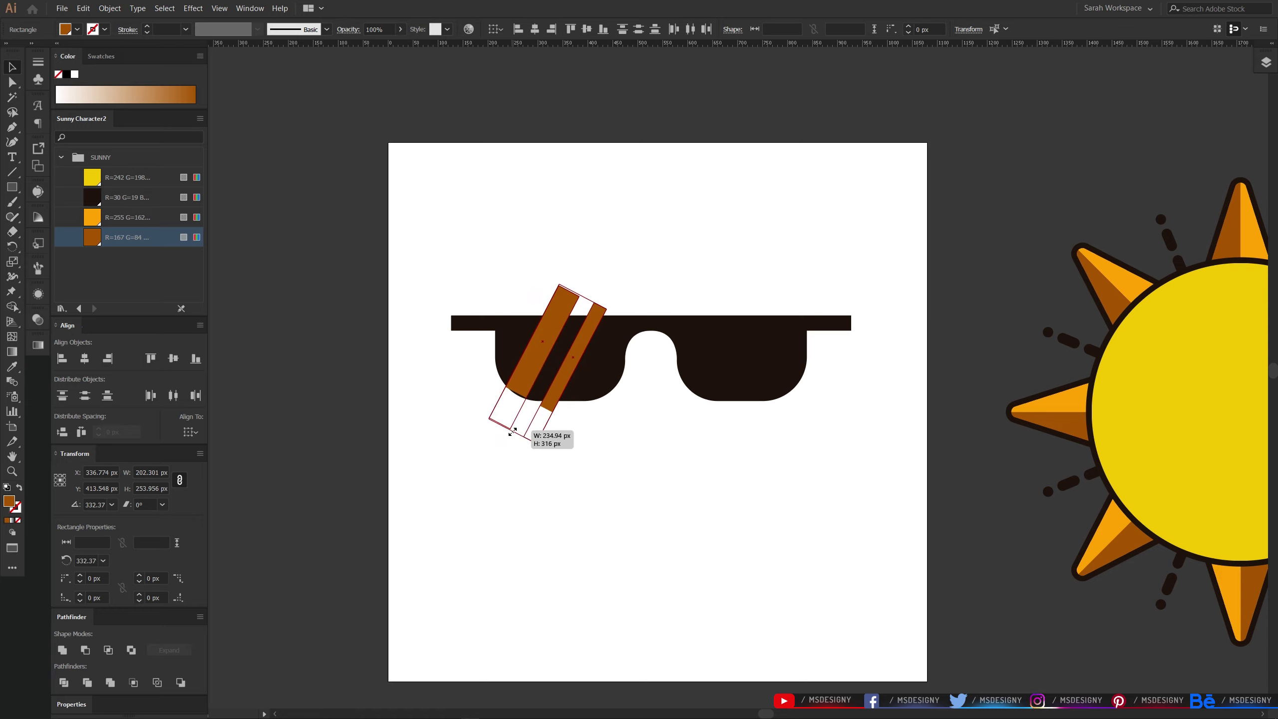
drag(583, 378, 614, 507)
Merge the bar and both lenses into a single sunglasses shape
click(653, 442)
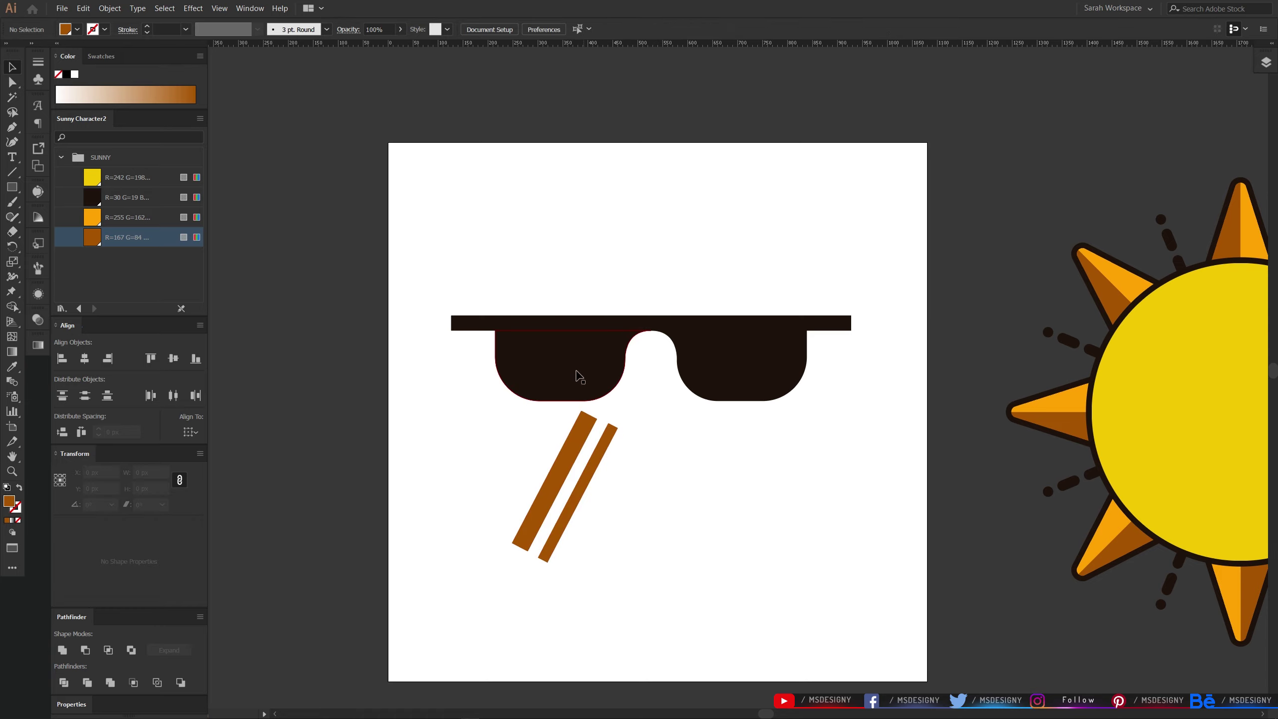
drag(573, 263, 728, 382)
click(62, 654)
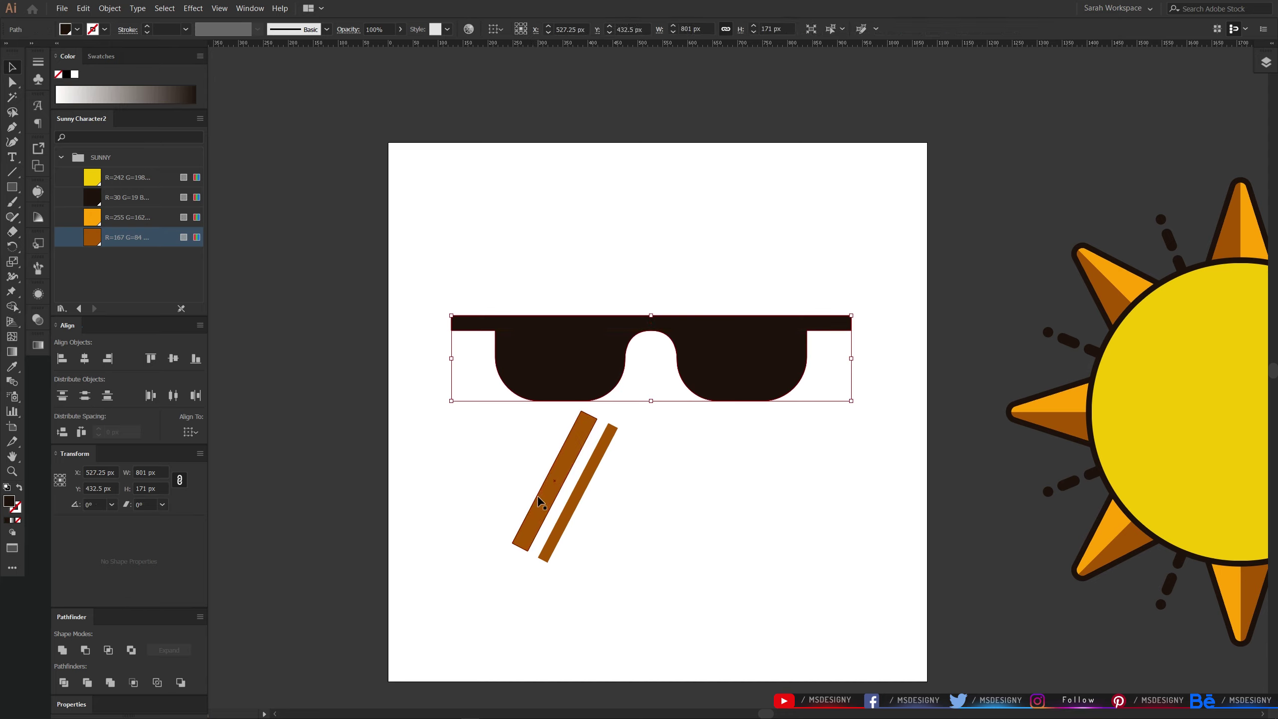
Position the stripe pairs over the lenses and select the whole sunglasses with stripes
click(548, 506)
mouse_move(553, 497)
mouse_down()
mouse_move(544, 365)
mouse_move(734, 378)
mouse_up()
shift+click(571, 419)
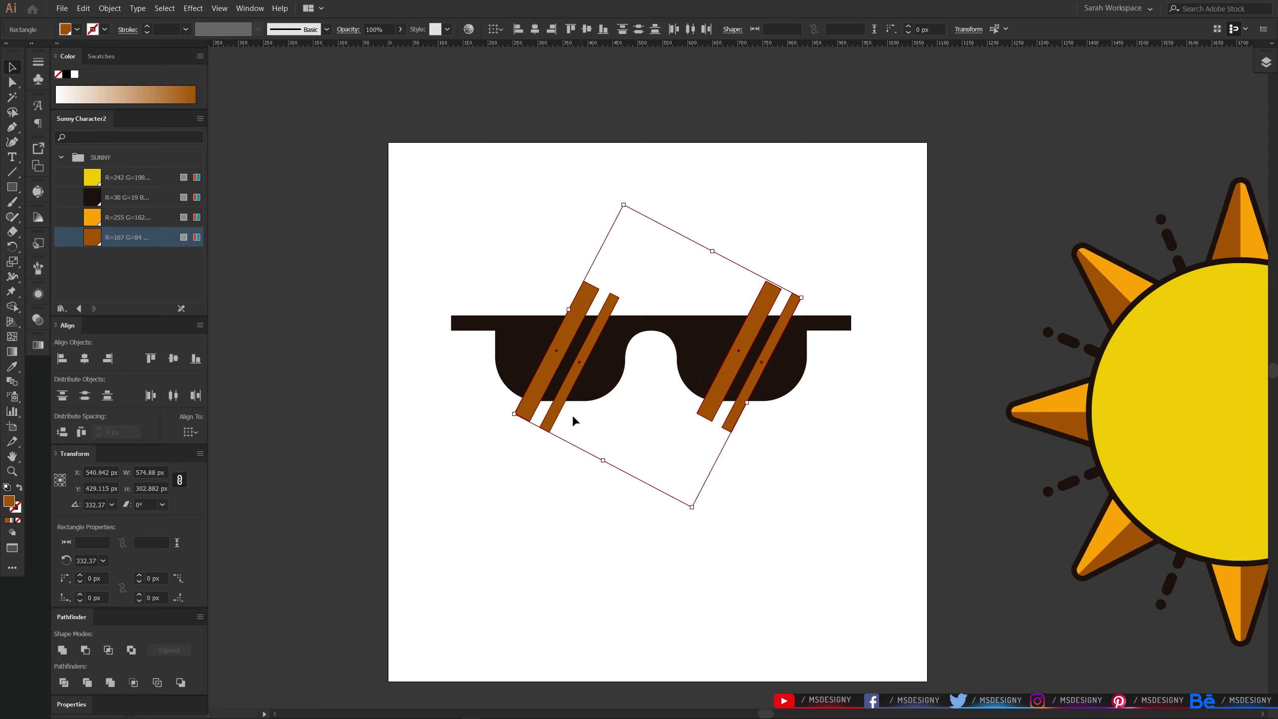
drag(499, 272, 796, 522)
Use Shape Builder to remove the stripe pieces overhanging the lens edges
key(shift+m)
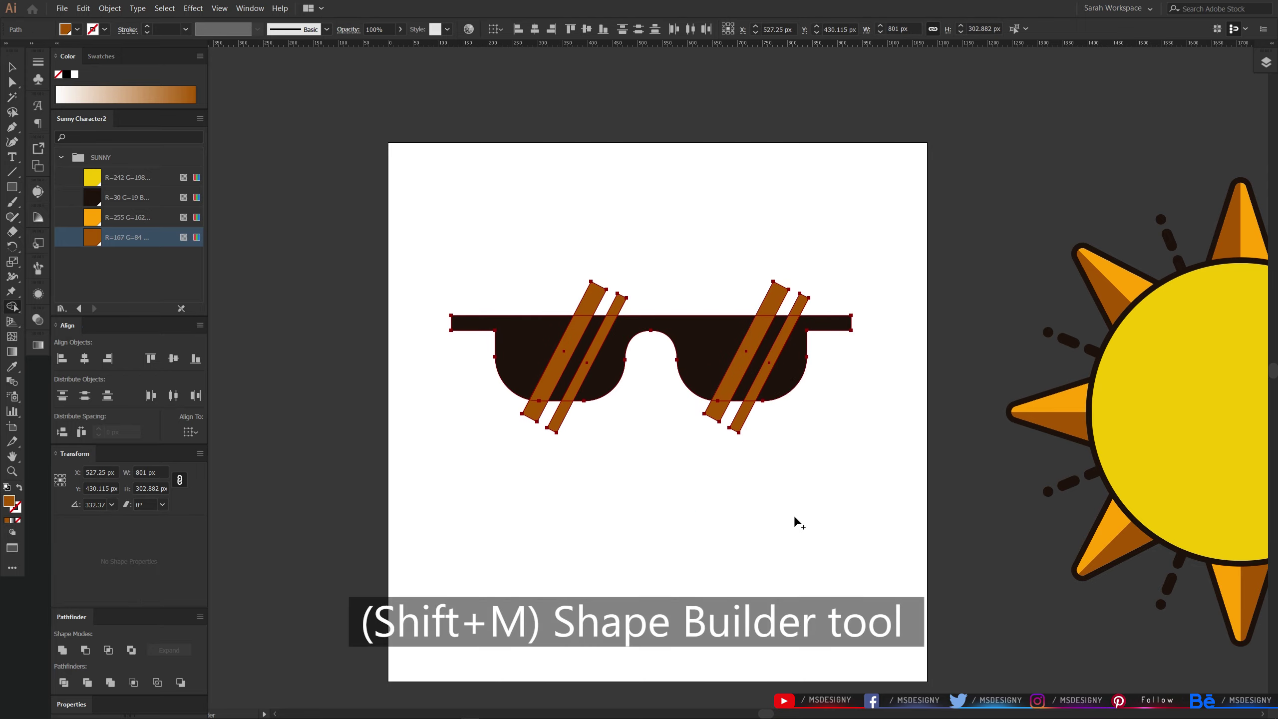
alt+click(537, 412)
alt+click(599, 299)
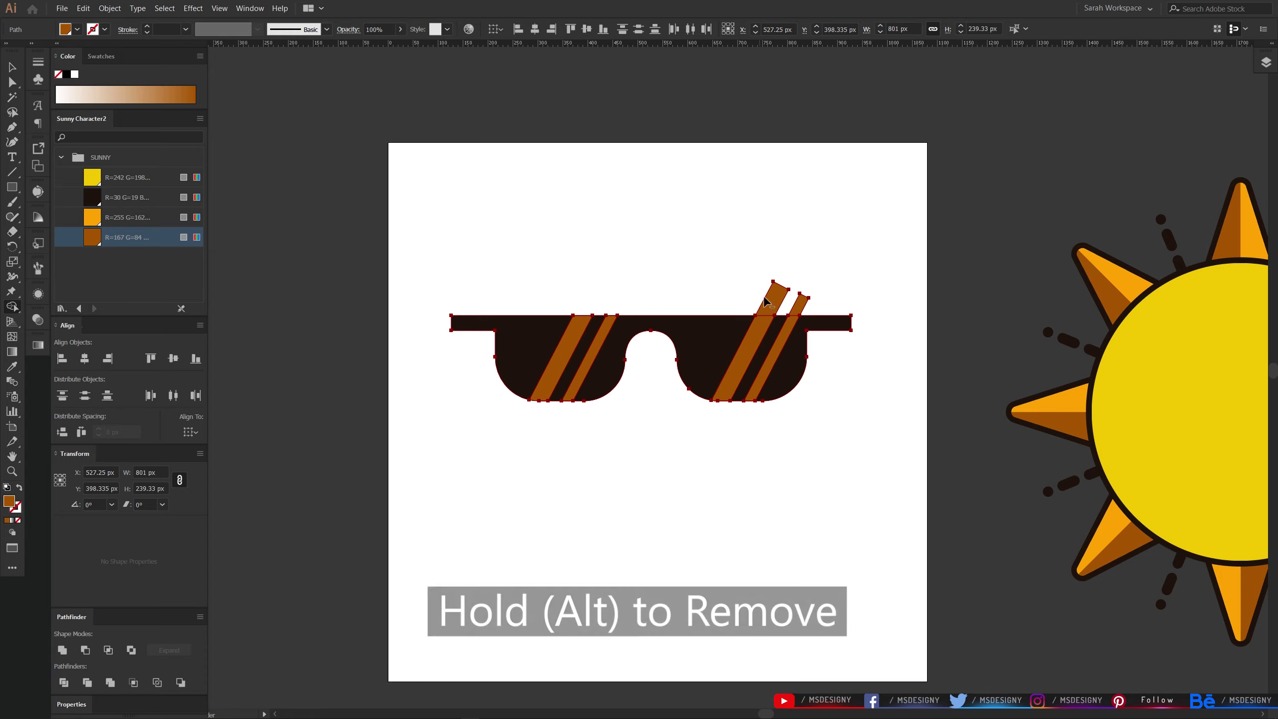
alt+click(784, 300)
key(v)
click(627, 488)
Set the remaining lens stripes to 30% opacity
click(728, 388)
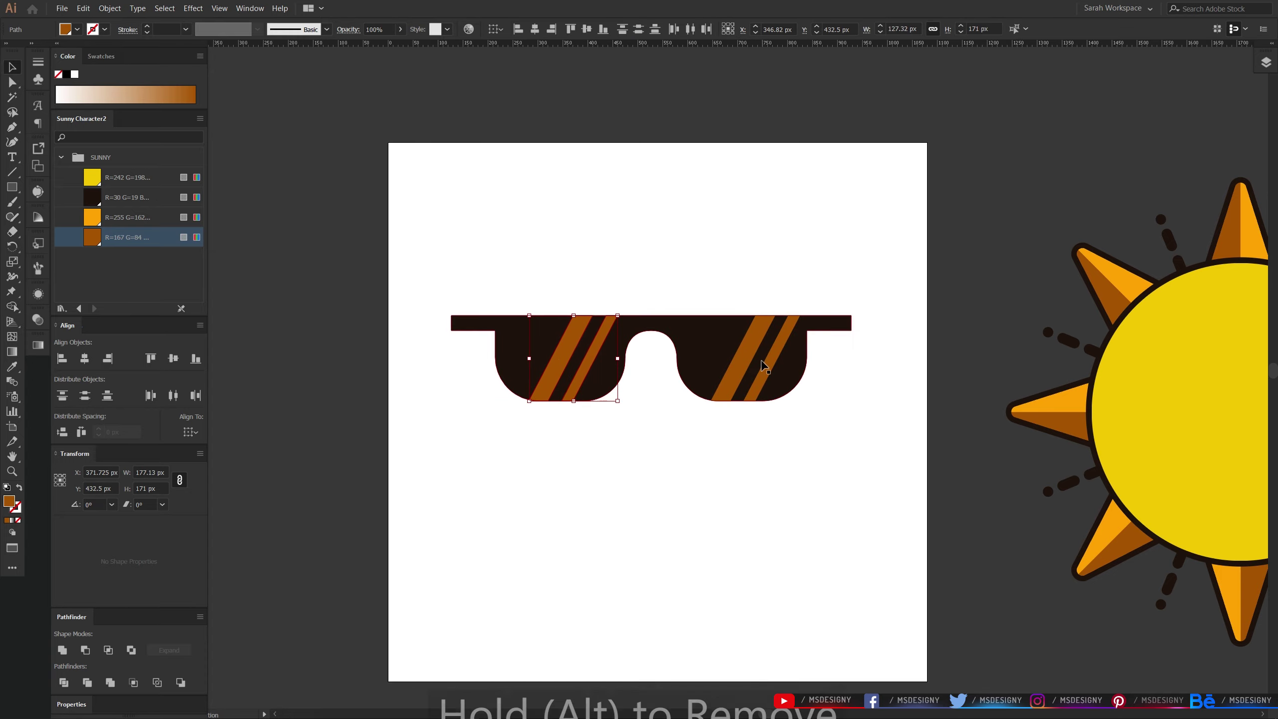
click(377, 28)
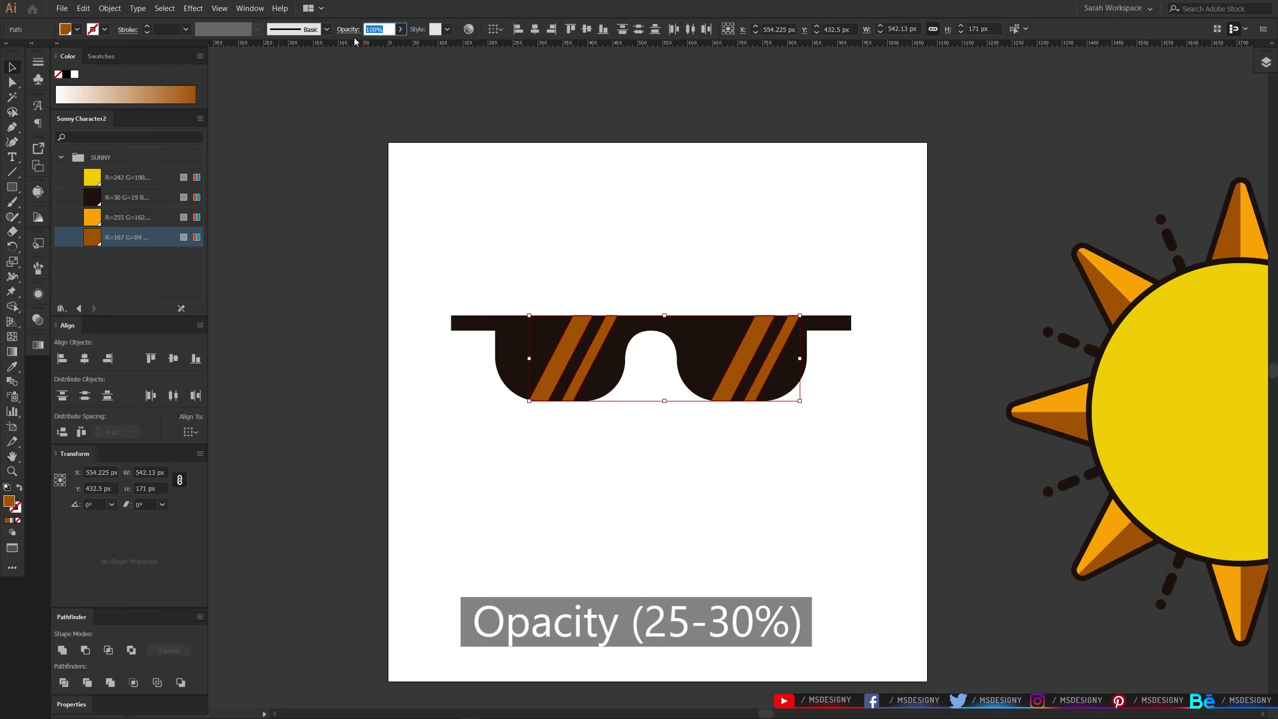
text(25)
text(30)
key(Return)
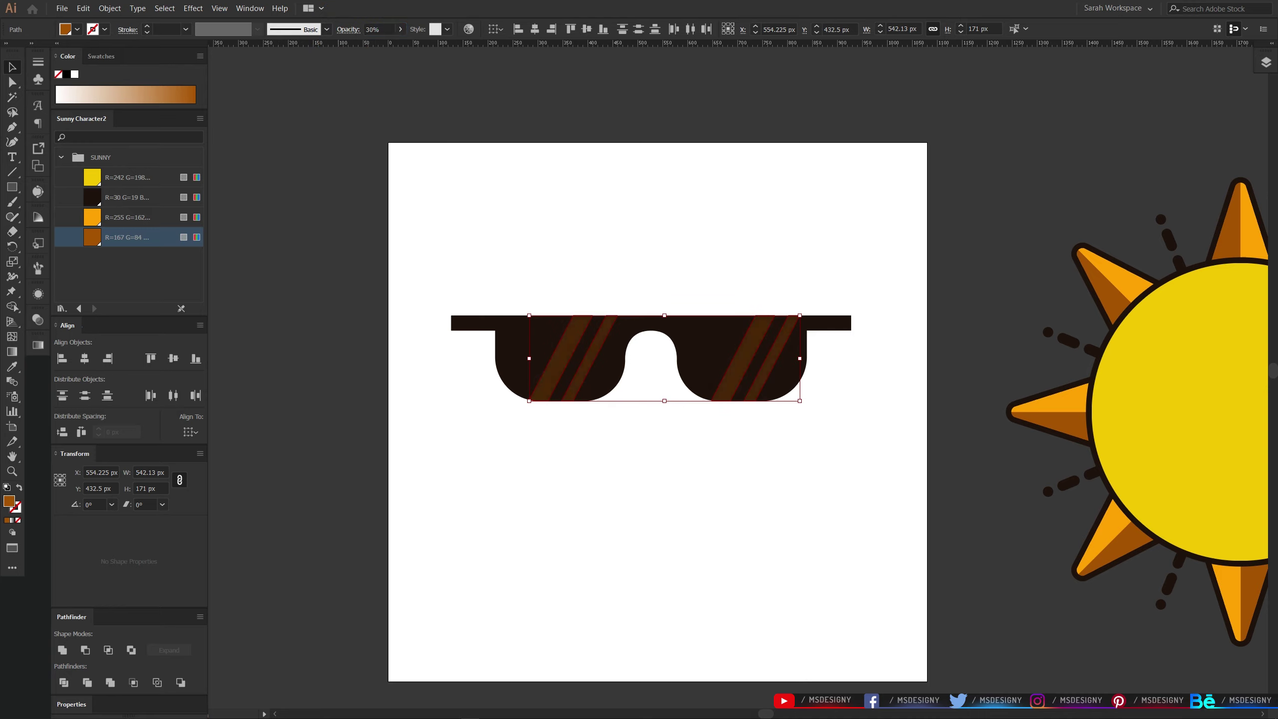
click(518, 440)
click(1132, 352)
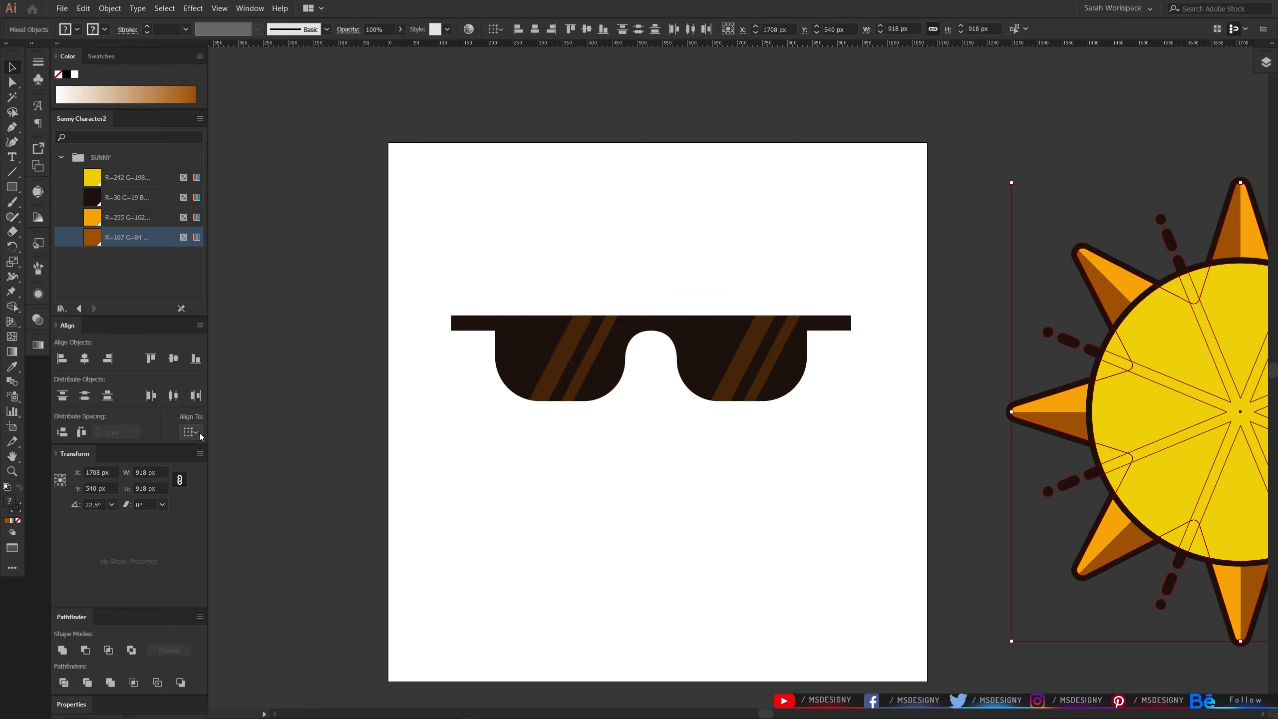
Centre the sun on the artboard, then move and shrink the sunglasses onto its face
click(83, 360)
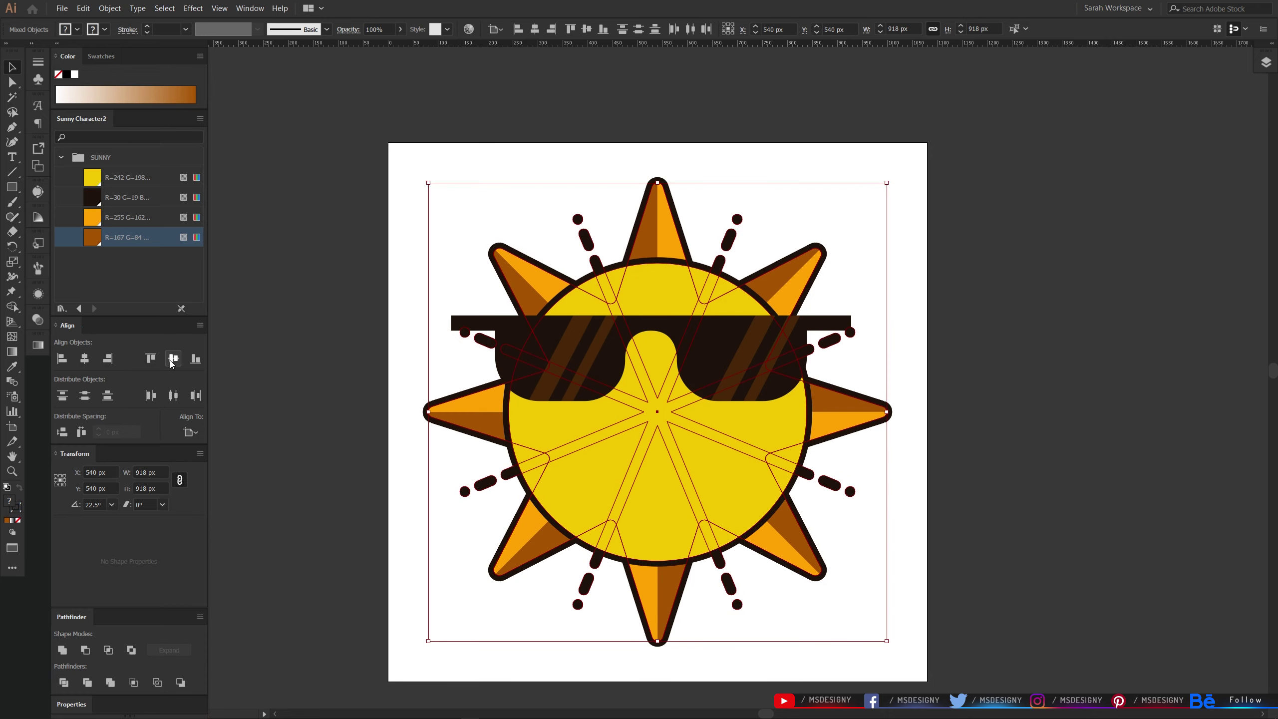
click(366, 365)
click(513, 330)
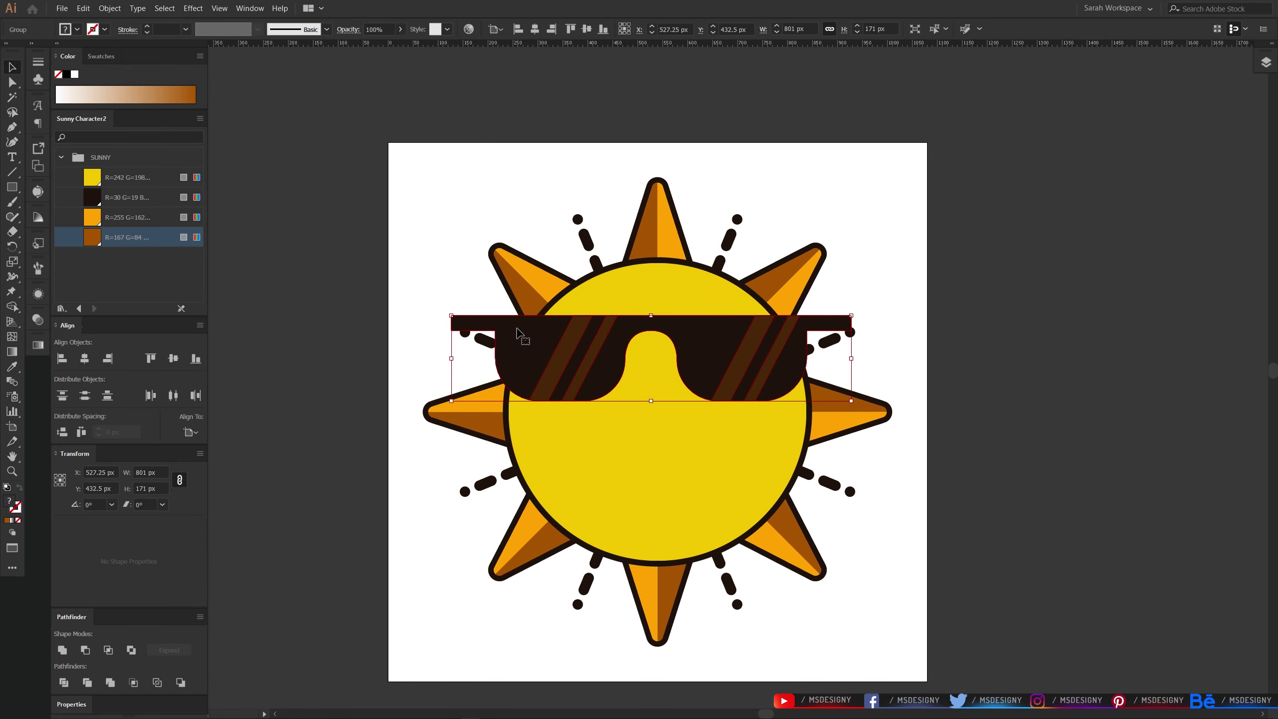
mouse_move(513, 330)
mouse_down()
mouse_move(515, 387)
mouse_move(579, 438)
mouse_up()
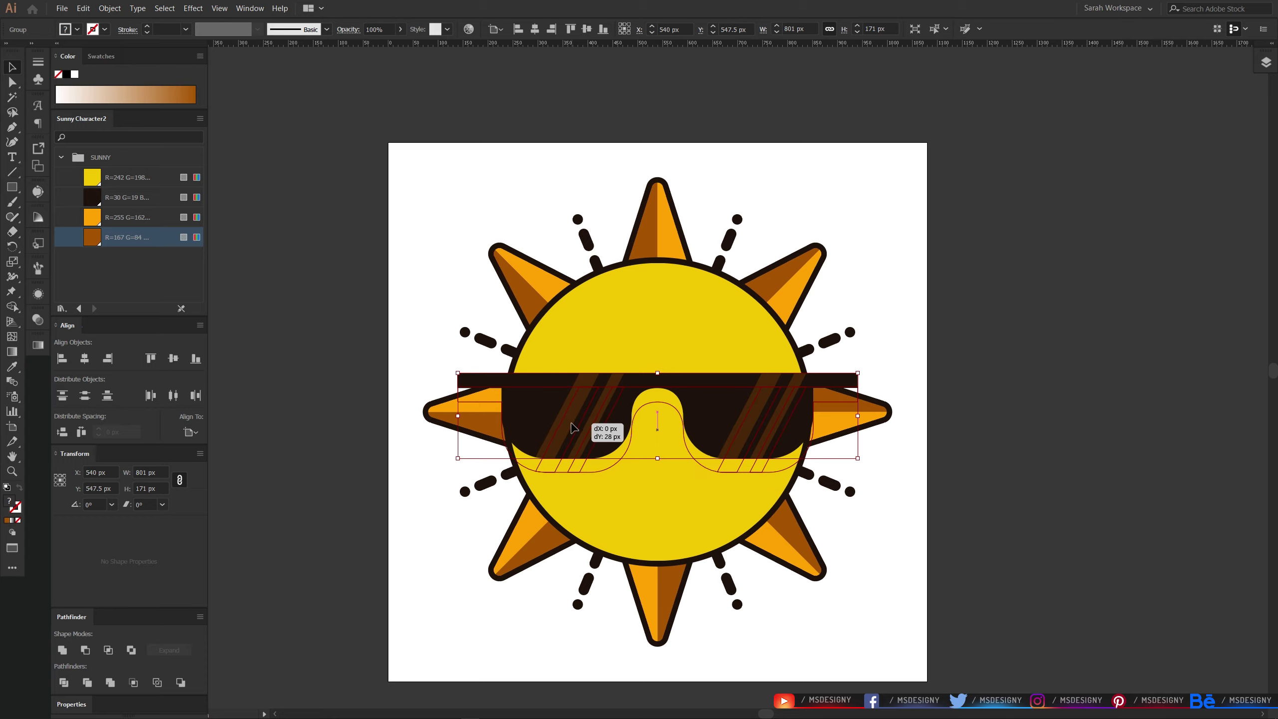
drag(708, 433, 708, 423)
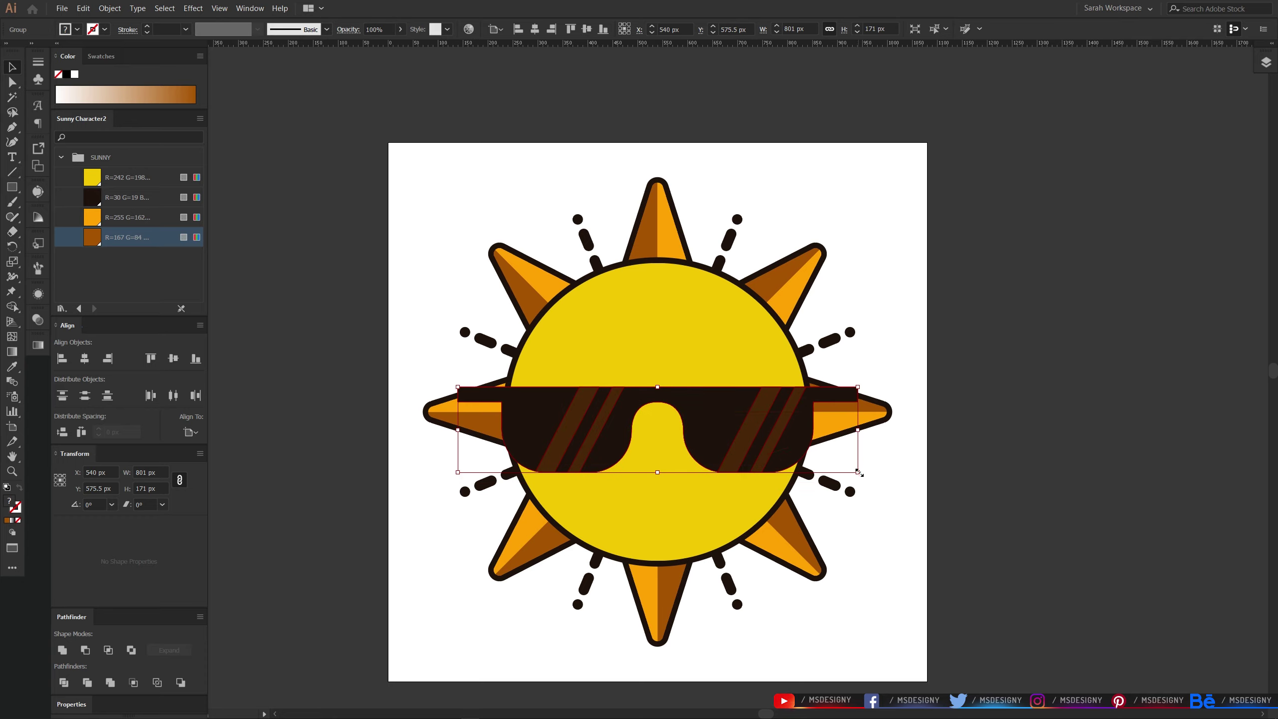
drag(857, 472, 834, 467)
drag(708, 413, 709, 407)
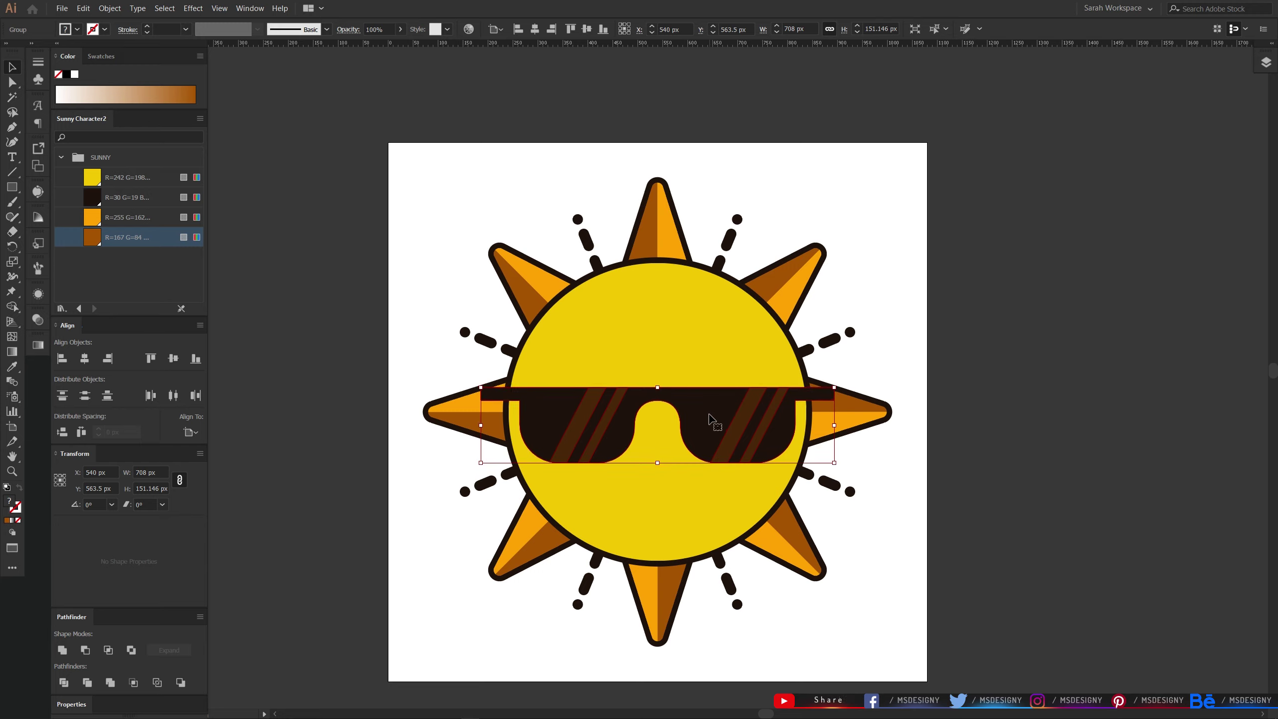
Trim the sunglasses ends that extend beyond the sun's yellow circle using Shape Builder
shift+click(567, 342)
key(shift+m)
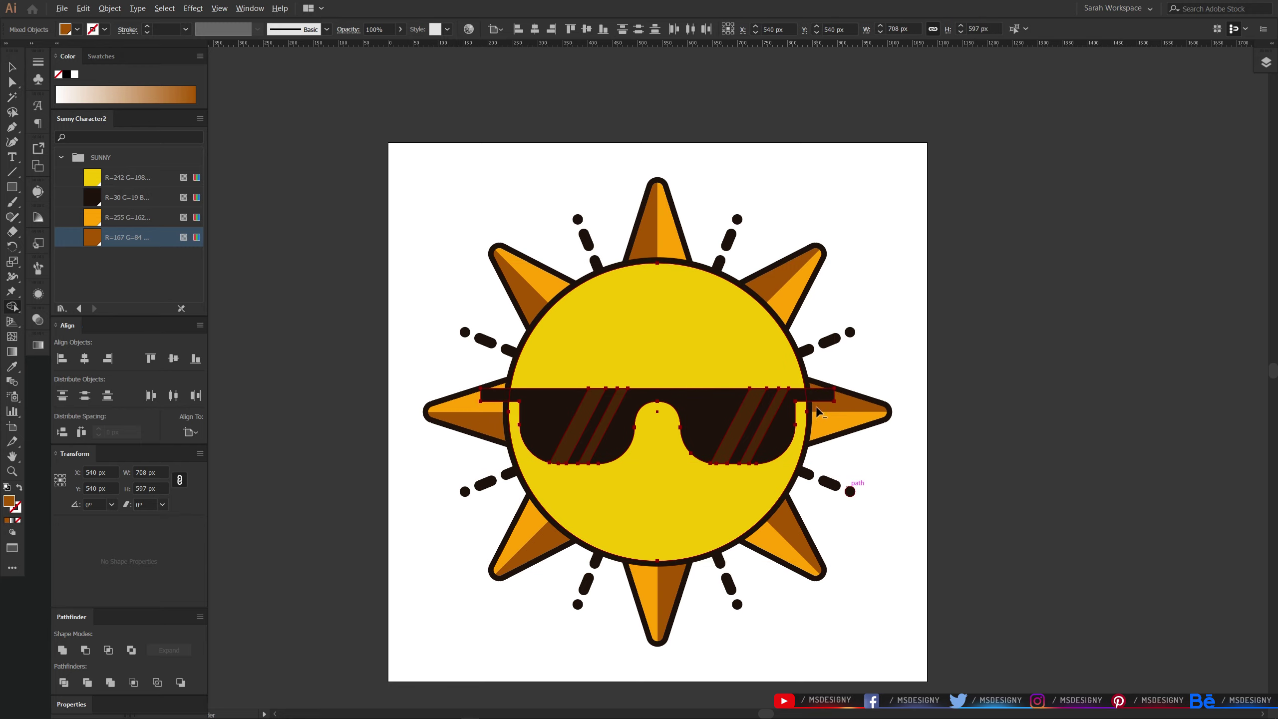
key(v)
click(997, 575)
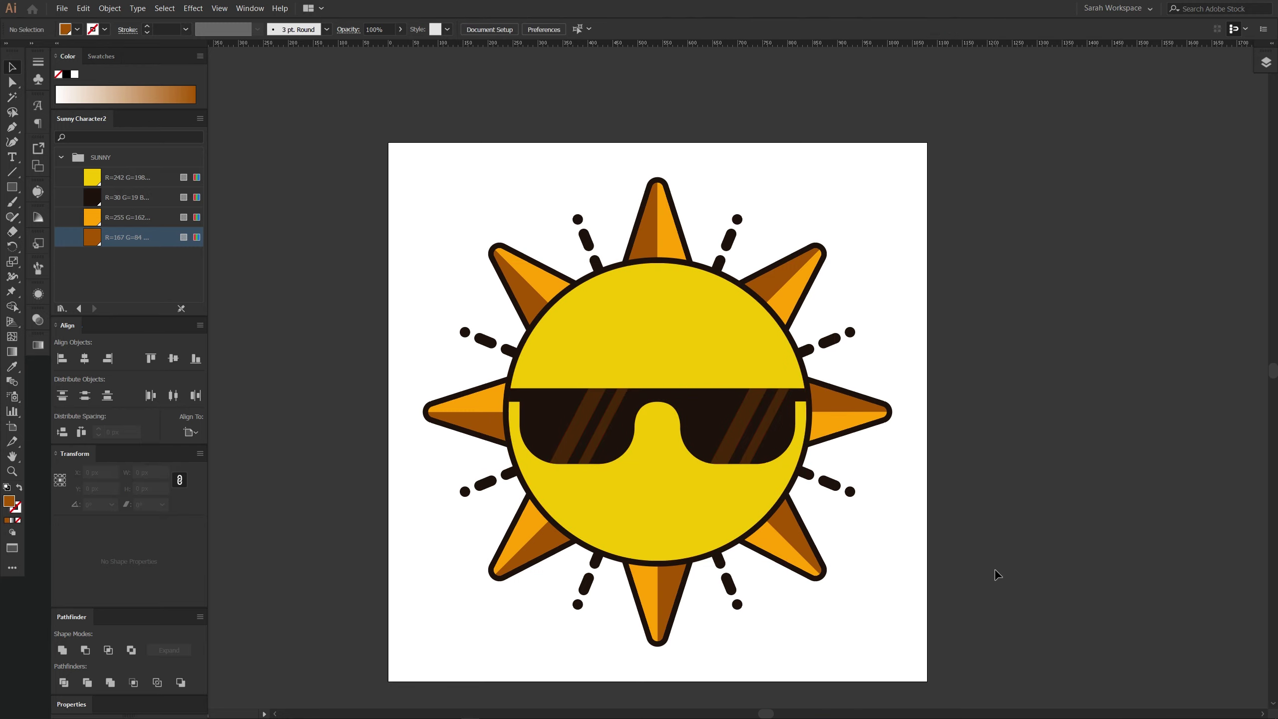
click(724, 427)
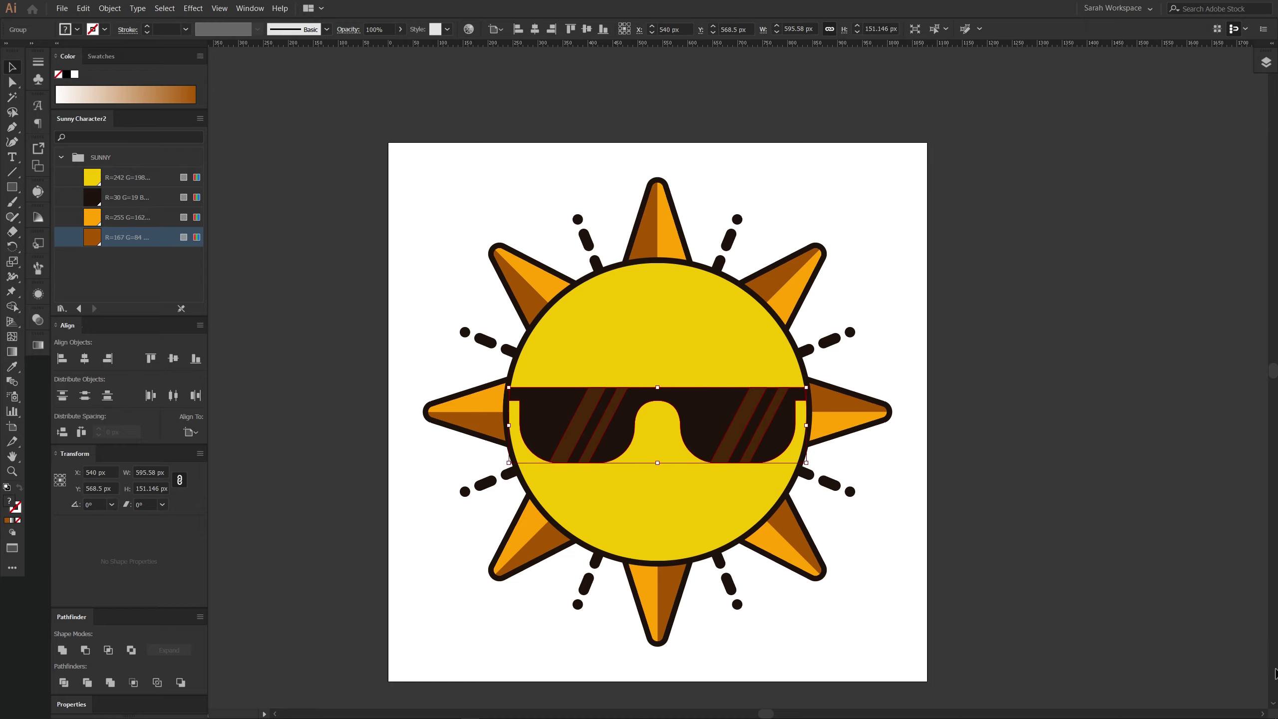